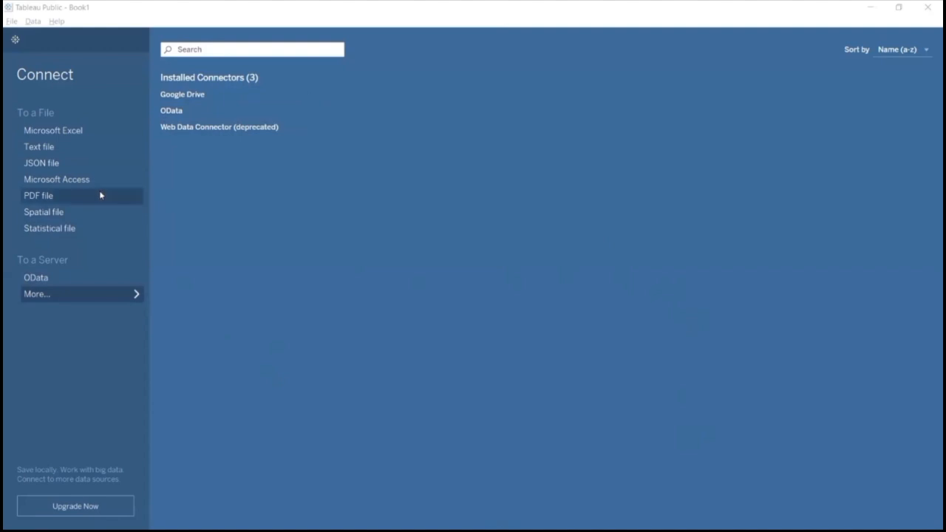
- Connect to the Excel workbook Sample - Superstore.xls from the 2023.1 > en_GB-EU folder of the Tableau repository's Datasources
{"action": "left_click", "coordinate": [60, 134]}
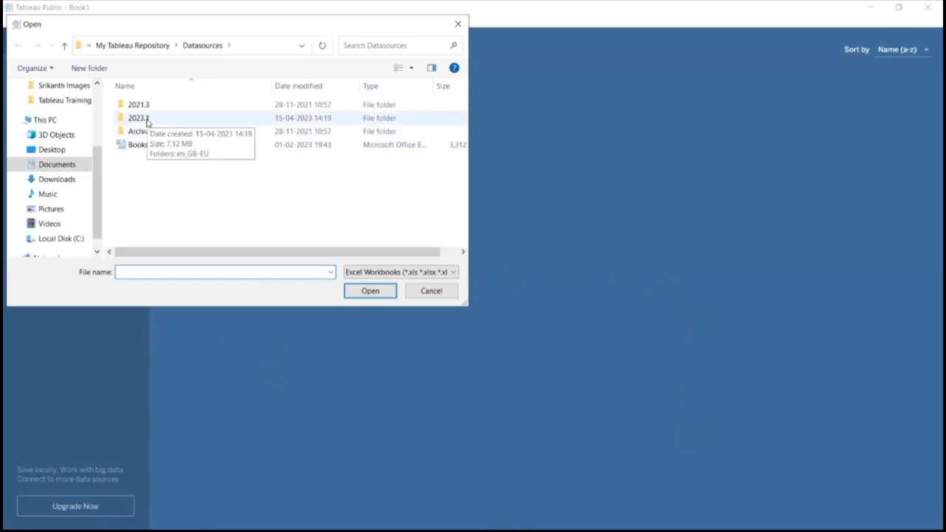
{"action": "double_click", "coordinate": [147, 120]}
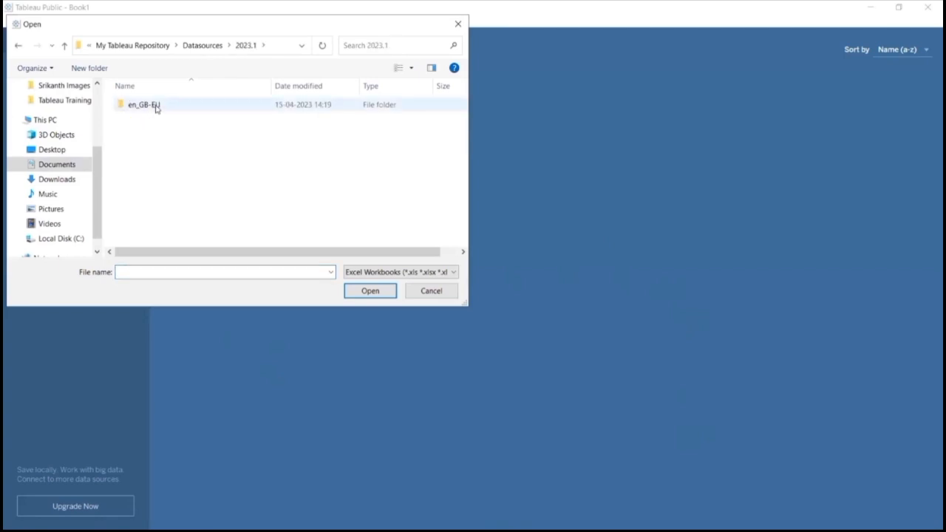
{"action": "double_click", "coordinate": [156, 107]}
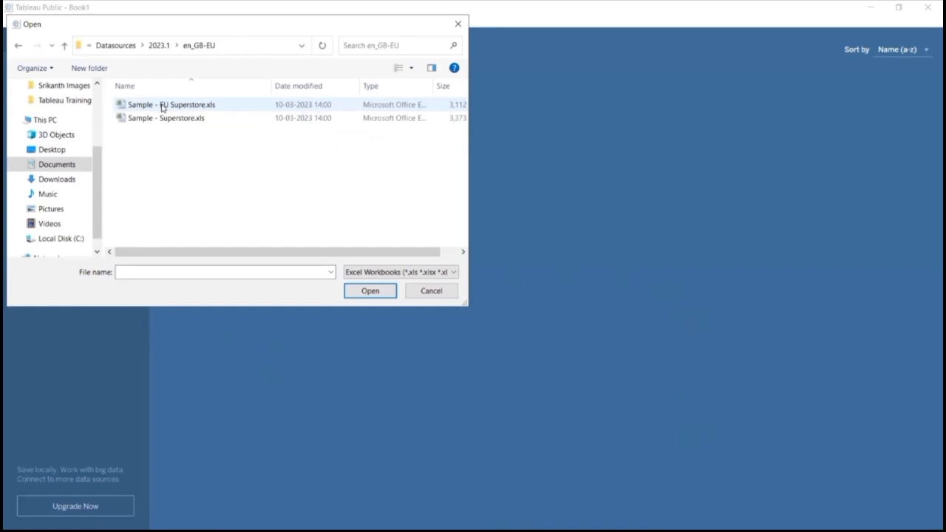
{"action": "left_click", "coordinate": [162, 108]}
{"action": "left_click", "coordinate": [188, 120]}
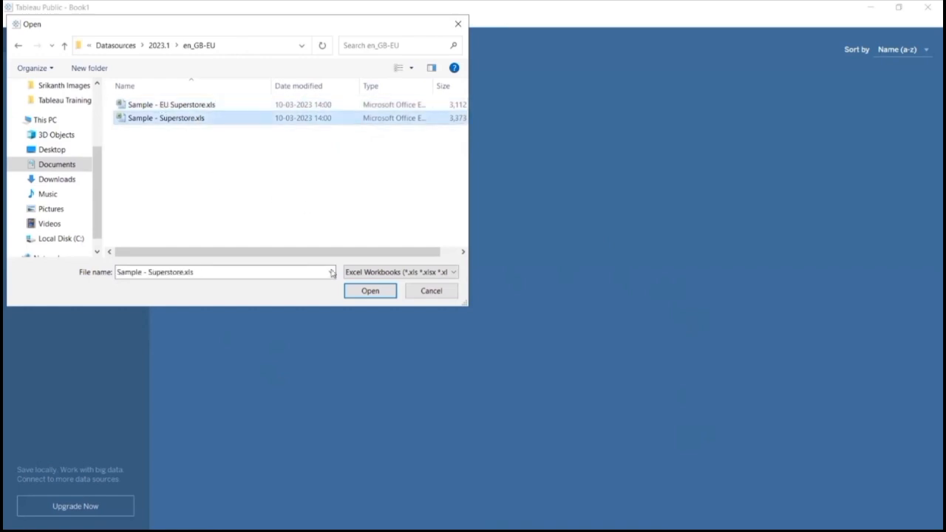
{"action": "left_click", "coordinate": [363, 292]}
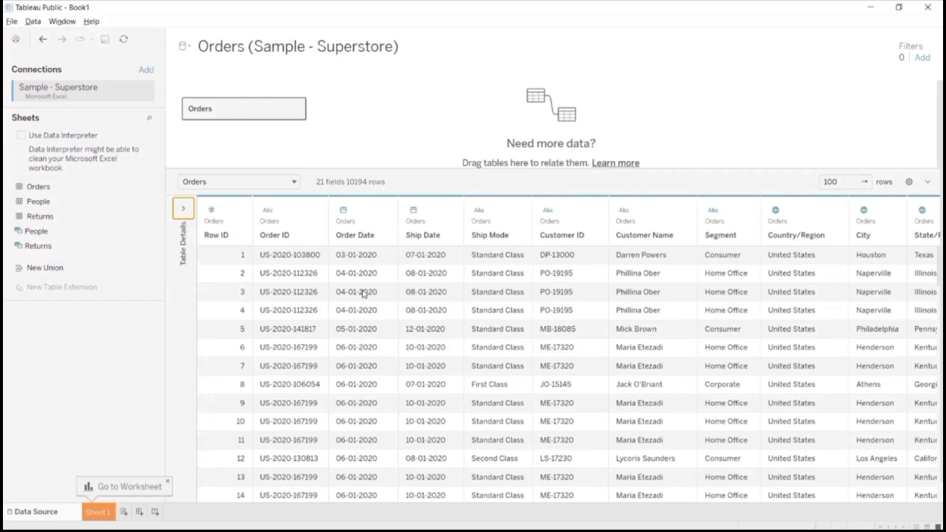
- Open Sheet 1 and examine its lists of dimensions and measures
{"action": "left_click", "coordinate": [96, 512]}
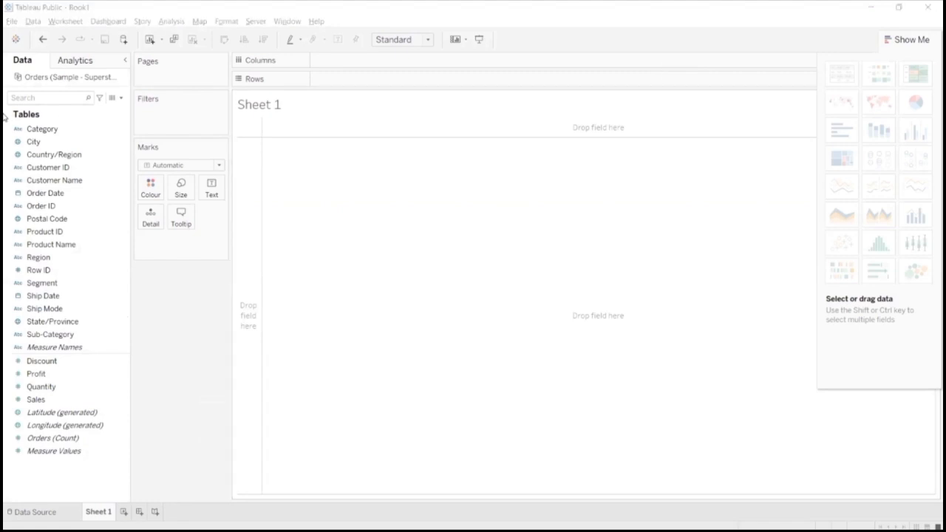
{"action": "left_click_drag", "start_coordinate": [6, 107], "coordinate": [127, 352]}
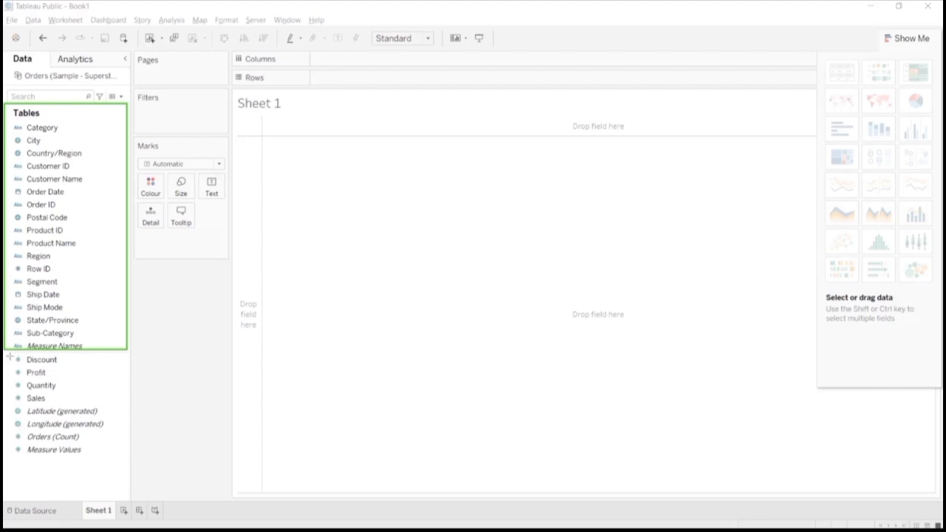
{"action": "mouse_move", "coordinate": [10, 355]}
{"action": "left_mouse_down"}
{"action": "mouse_move", "coordinate": [76, 470]}
{"action": "mouse_move", "coordinate": [128, 485]}
{"action": "left_mouse_up"}
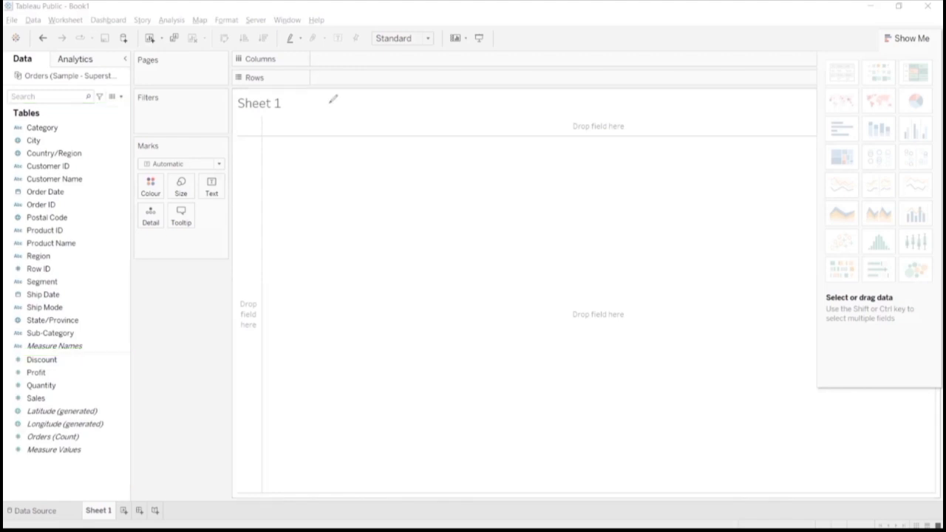
- Compare the field data types in the data source grid with the type options of Country/Region on Sheet 1
{"action": "left_click", "coordinate": [51, 509]}
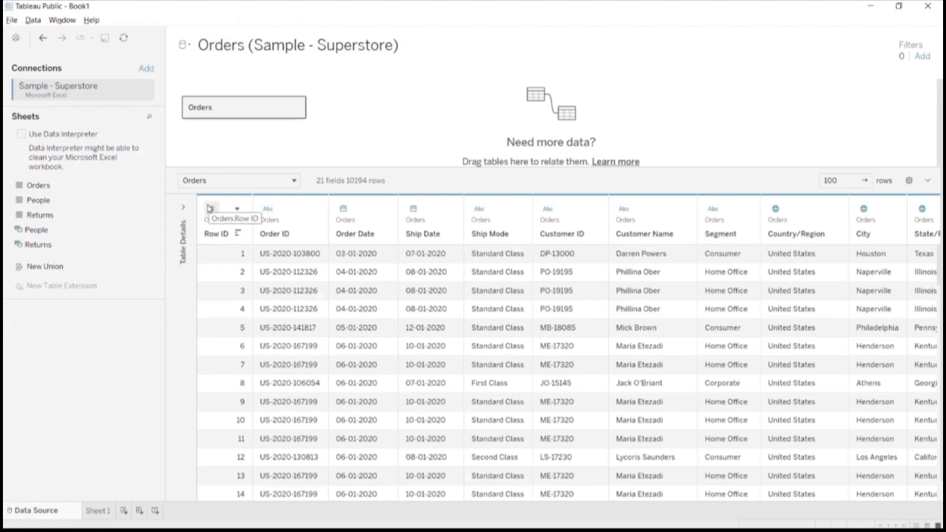
{"action": "left_click", "coordinate": [98, 511]}
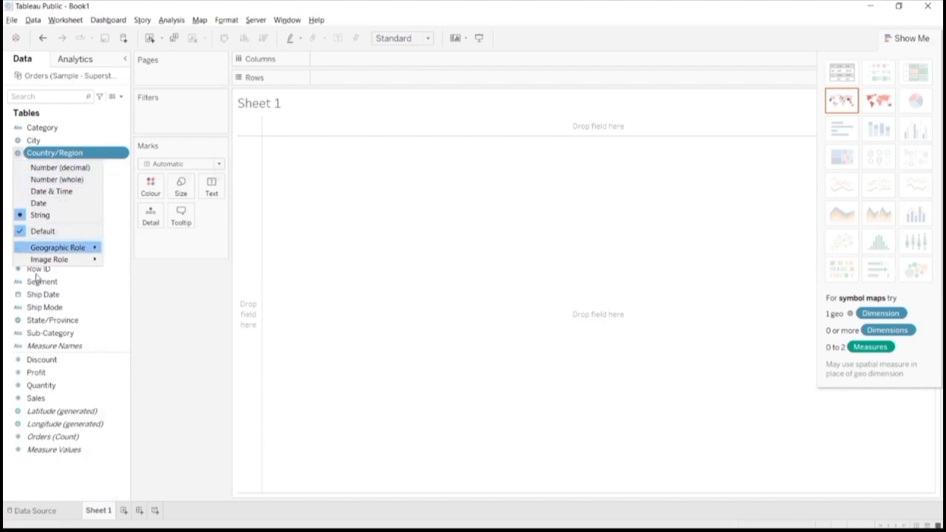
{"action": "left_click", "coordinate": [37, 511]}
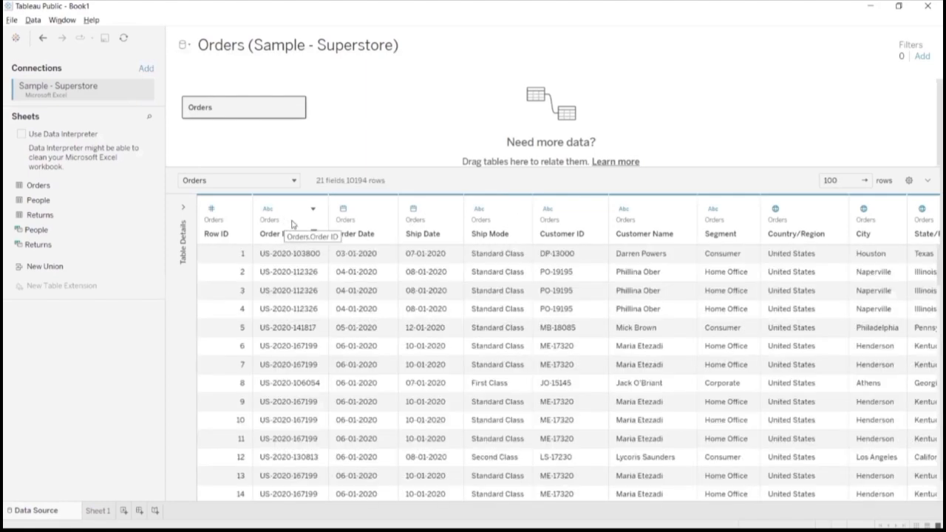
- Try to rename the Order ID column as Orders
{"action": "left_click", "coordinate": [312, 211]}
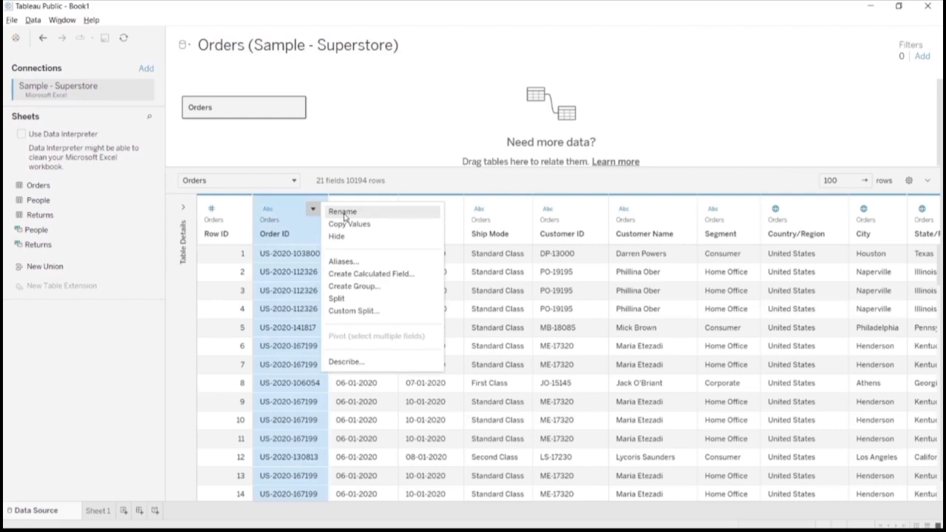
{"action": "left_click", "coordinate": [369, 216]}
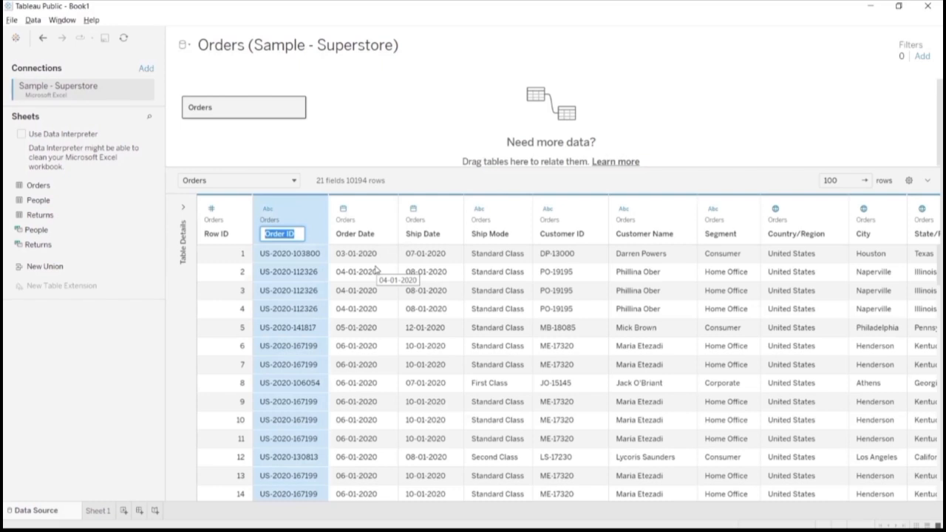
{"action": "key", "text": "Right"}
{"action": "key", "text": "Return"}
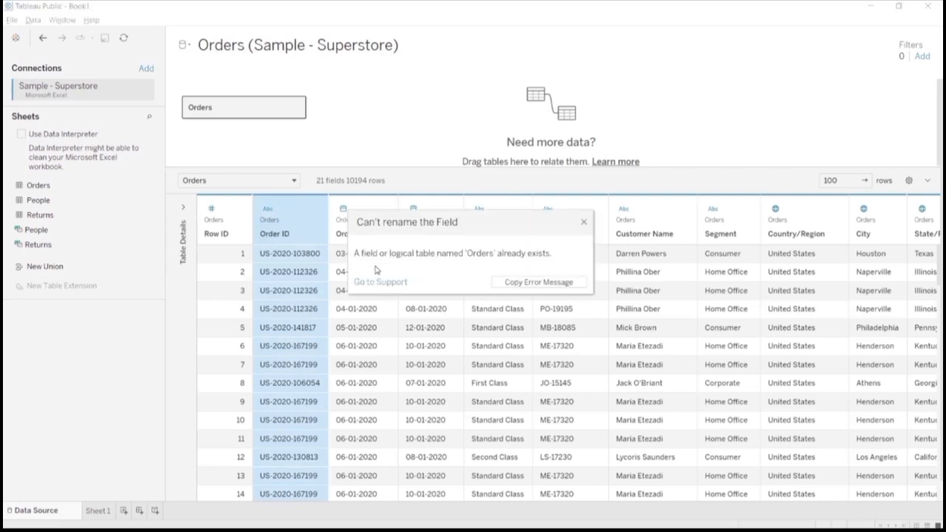
{"action": "left_click", "coordinate": [584, 218]}
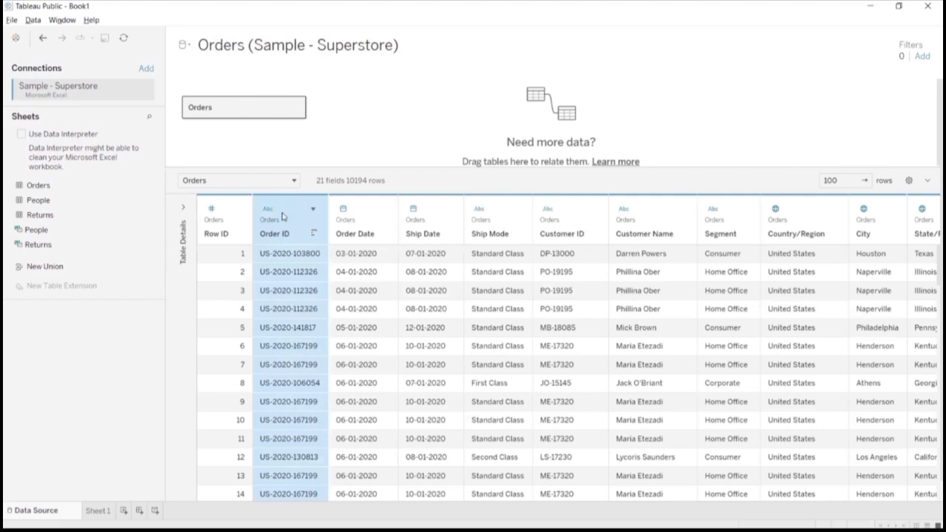
- Rename the Order ID column as Order ID1
{"action": "left_click", "coordinate": [314, 209]}
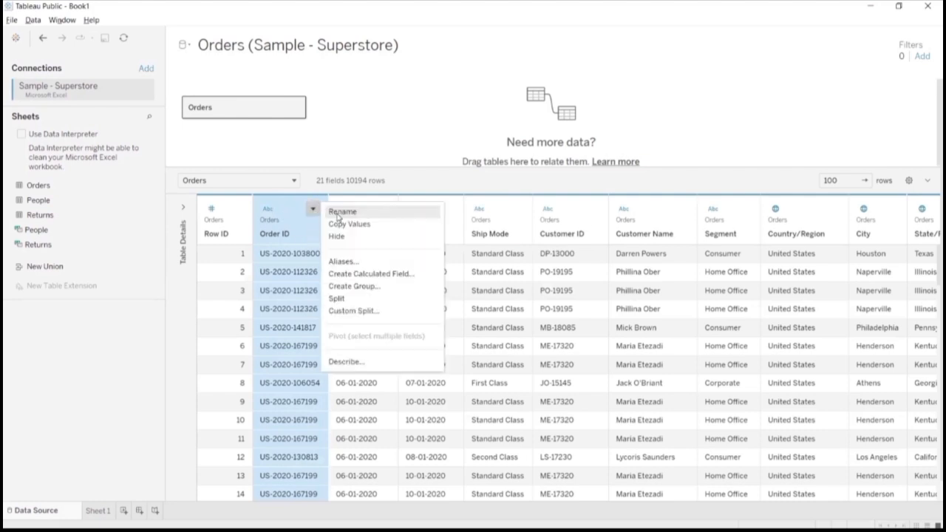
{"action": "left_click", "coordinate": [337, 214]}
{"action": "left_click", "coordinate": [302, 234]}
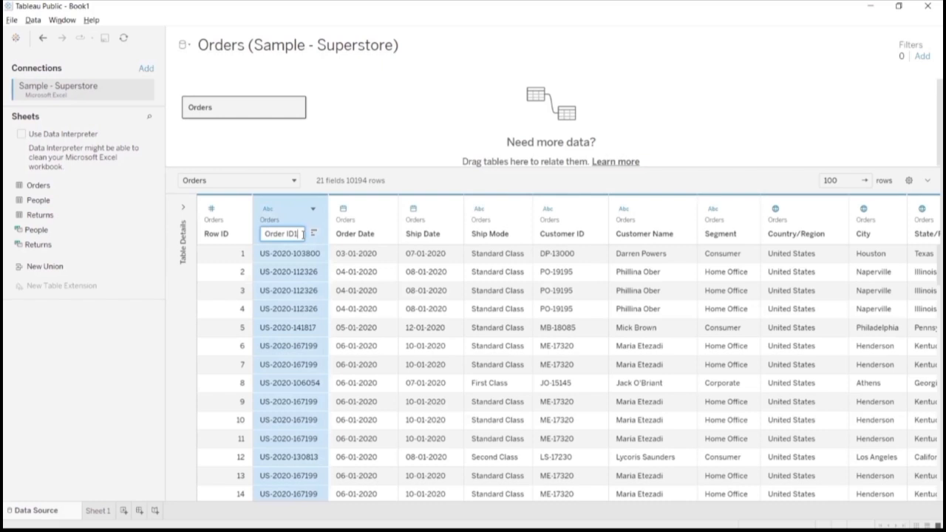
{"action": "key", "text": "Return"}
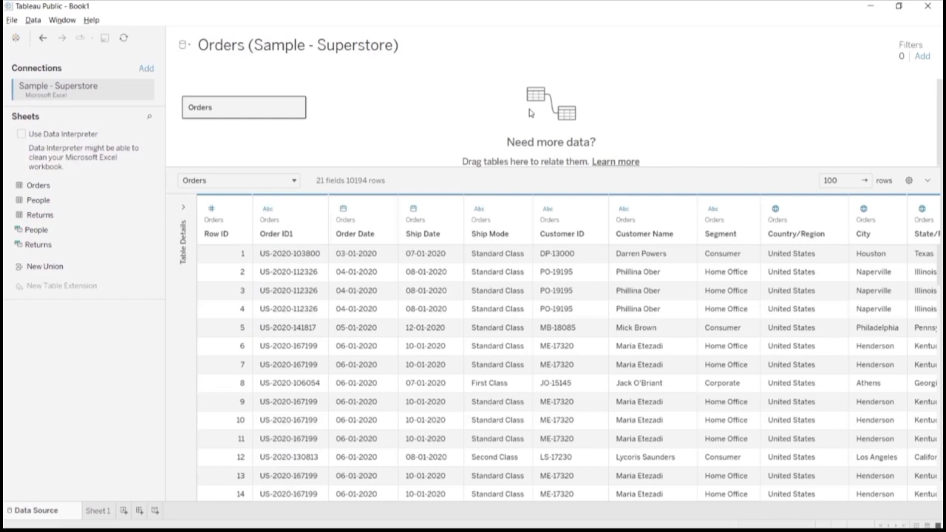
- Hide the Order ID1 column in the Orders table
{"action": "left_click", "coordinate": [313, 209]}
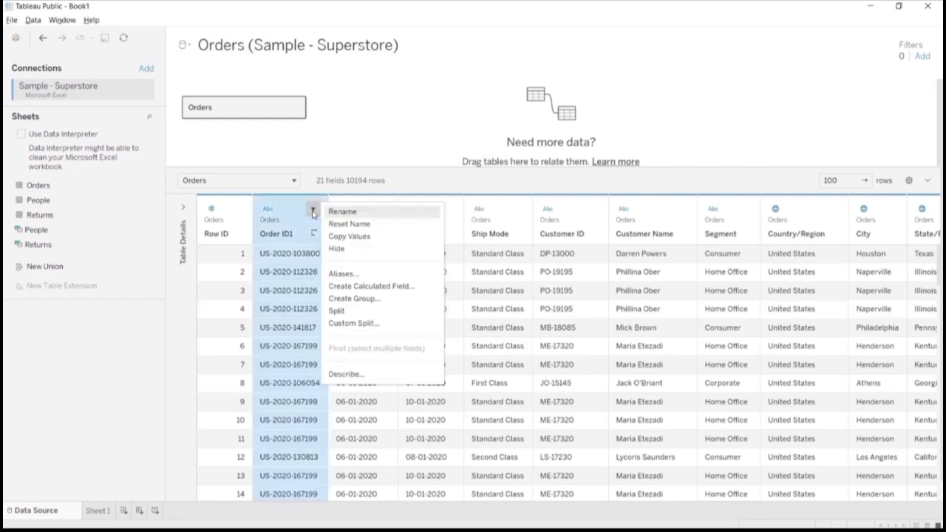
{"action": "left_click", "coordinate": [355, 252]}
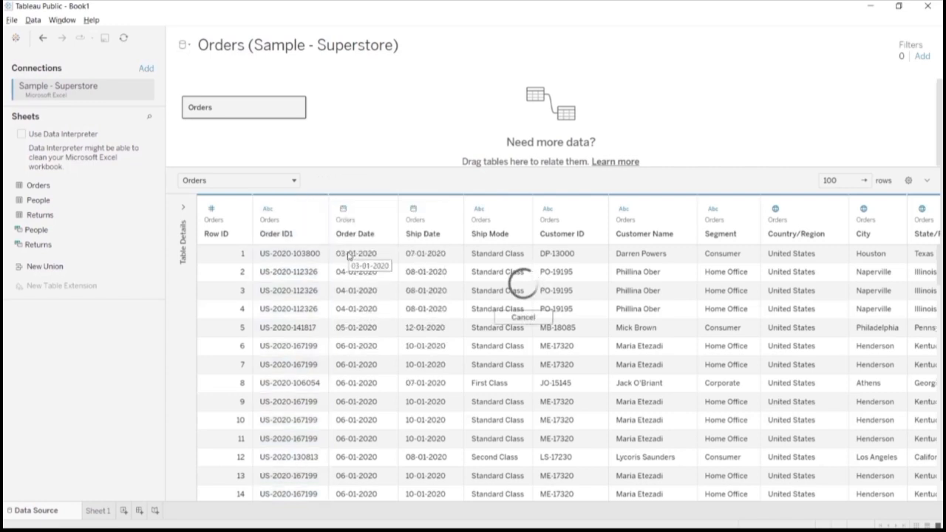
- Turn on the display of hidden fields in the data grid and unhide the Order ID1 column
{"action": "left_click", "coordinate": [909, 181]}
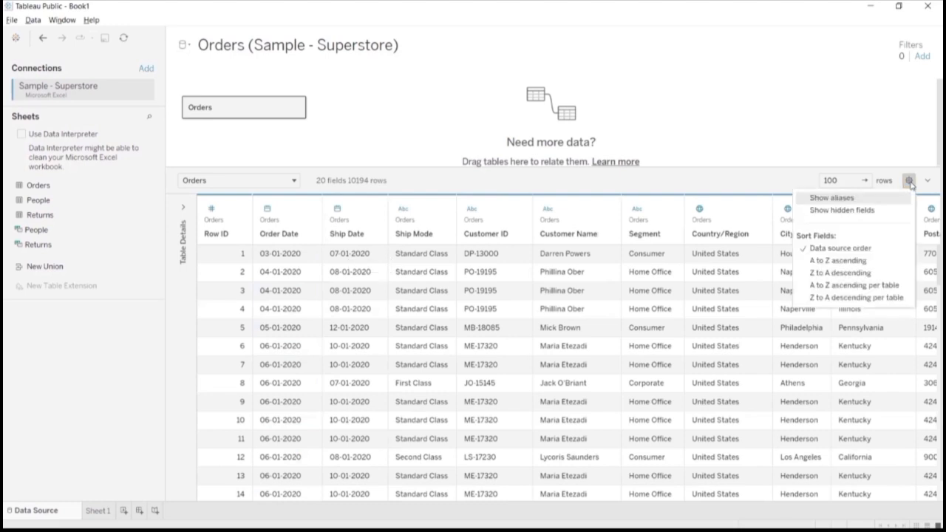
{"action": "left_click", "coordinate": [847, 212]}
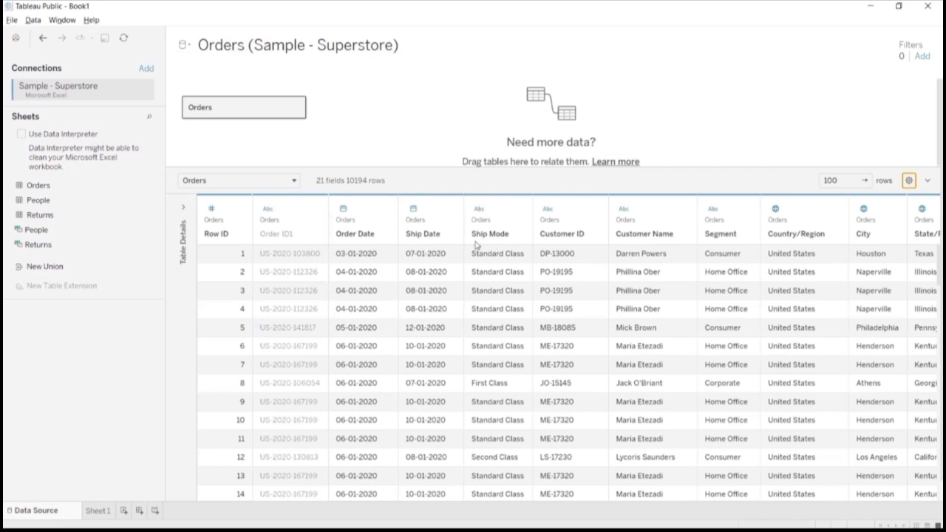
{"action": "left_click", "coordinate": [313, 209]}
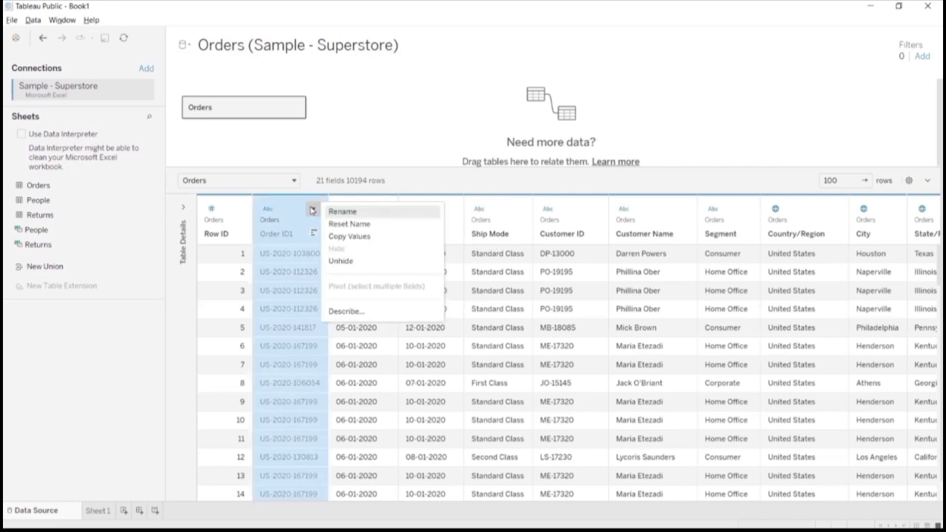
{"action": "left_click", "coordinate": [342, 260]}
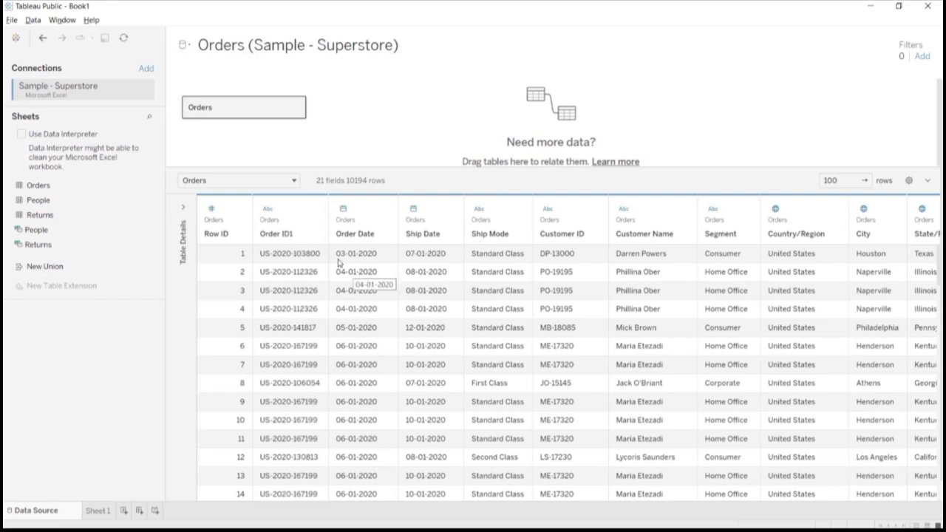
- Examine the member and alias values of Order ID1 in the alias editor and close it without changing any alias
{"action": "left_click", "coordinate": [313, 211]}
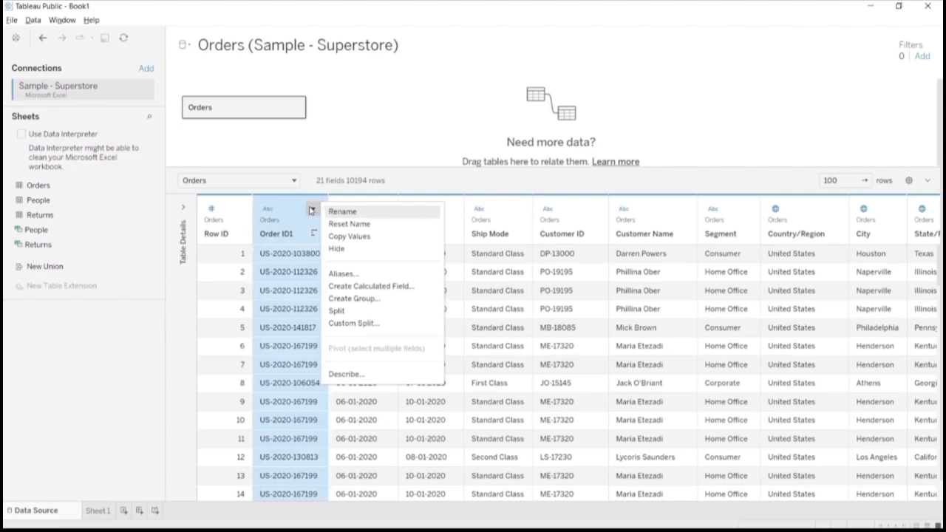
{"action": "left_click", "coordinate": [356, 274]}
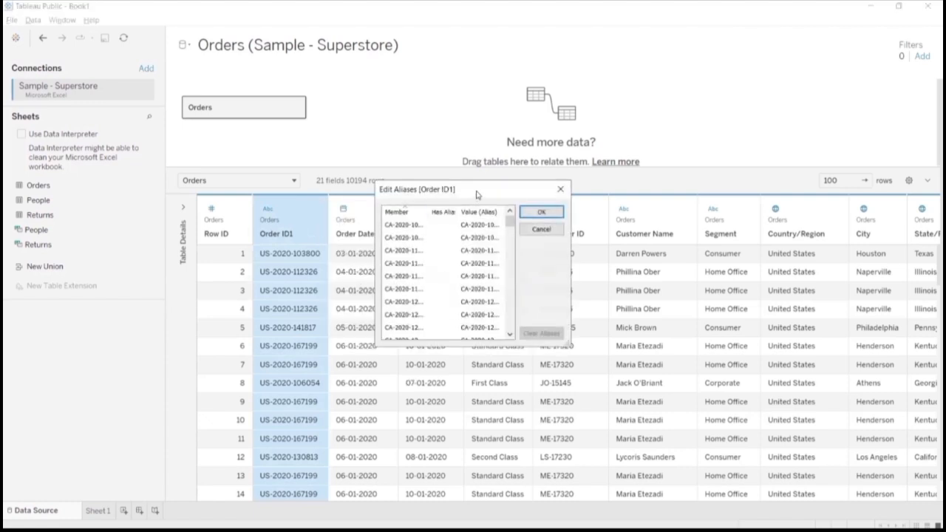
{"action": "left_click_drag", "start_coordinate": [478, 193], "coordinate": [540, 187]}
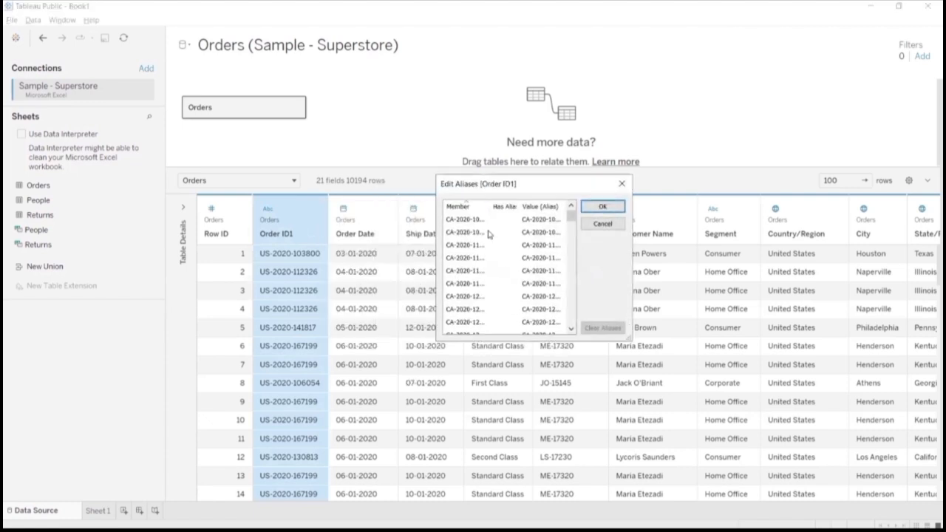
{"action": "left_click_drag", "start_coordinate": [491, 207], "coordinate": [504, 206]}
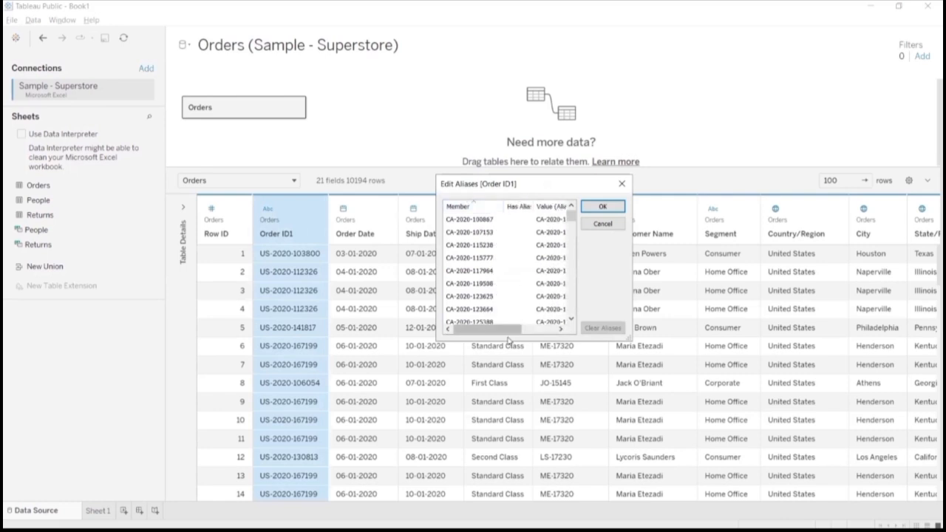
{"action": "left_click_drag", "start_coordinate": [513, 331], "coordinate": [549, 330]}
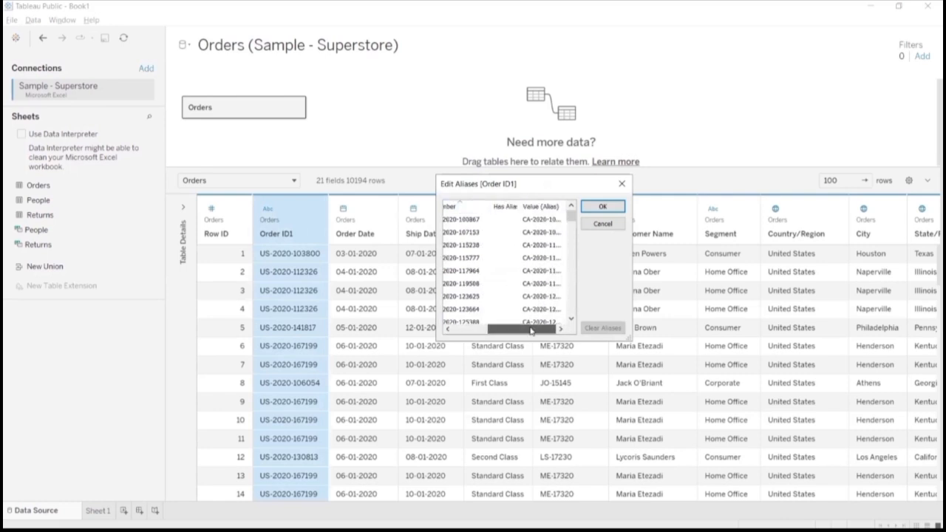
{"action": "double_click", "coordinate": [542, 221]}
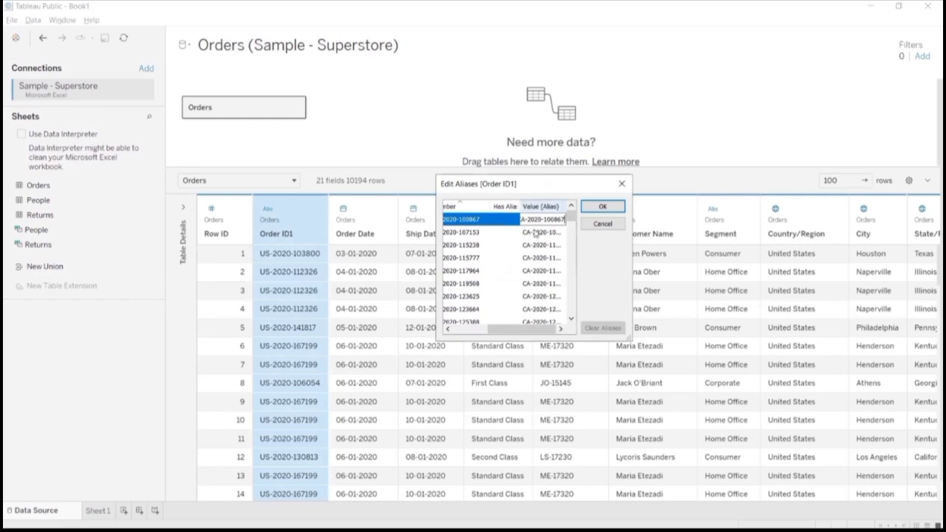
{"action": "left_click", "coordinate": [623, 184]}
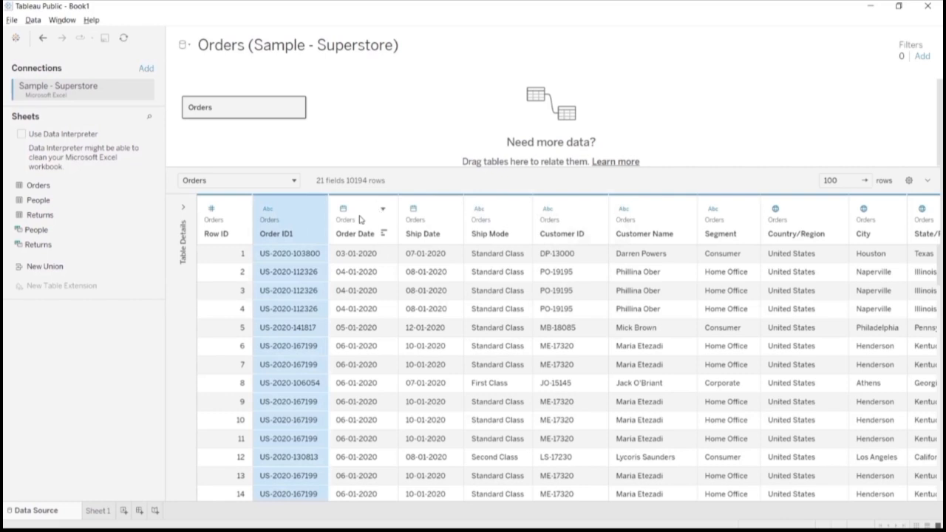
- Start a calculated field based on Order ID1, clear its default name, and discard it without saving
{"action": "left_click", "coordinate": [314, 211]}
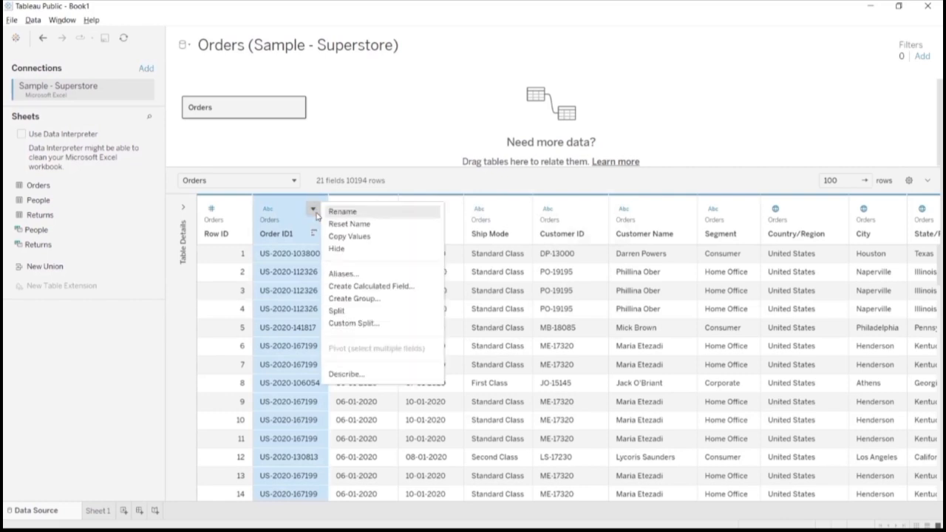
{"action": "left_click", "coordinate": [384, 288]}
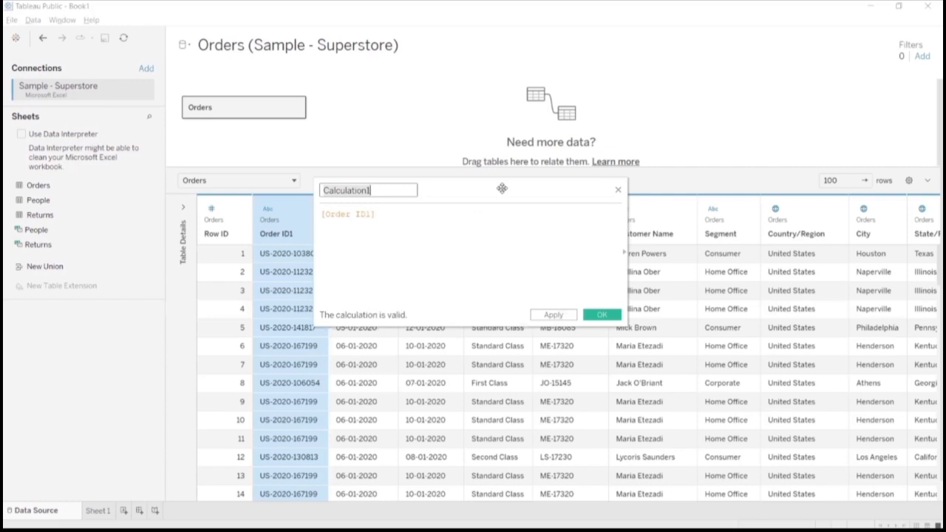
{"action": "left_click_drag", "start_coordinate": [503, 185], "coordinate": [614, 196]}
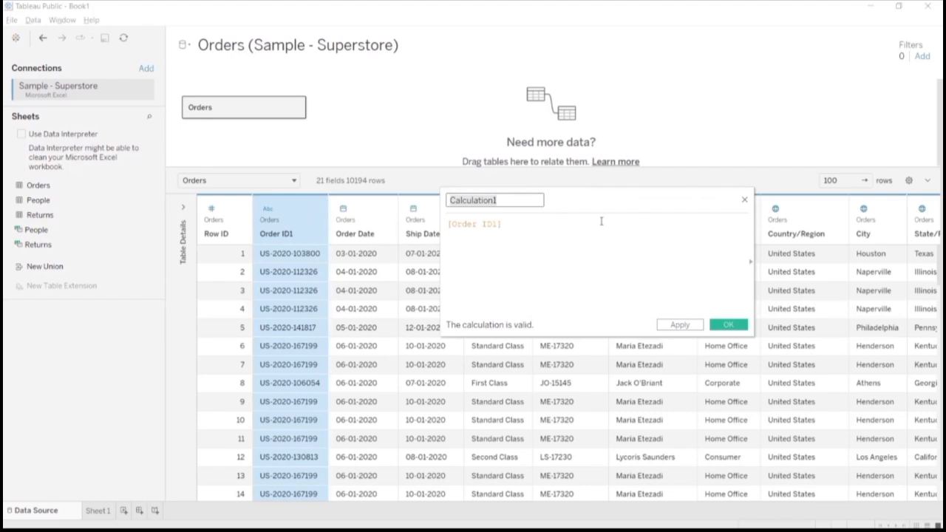
{"action": "type", "text": "+++++++++++++++++++"}
{"action": "key", "text": "ctrl+a"}
{"action": "key", "text": "BackSpace"}
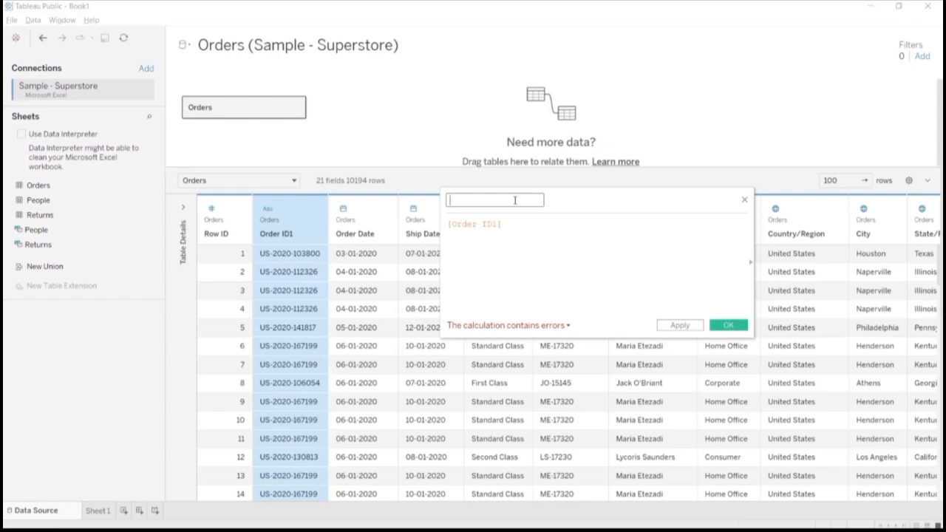
{"action": "left_click", "coordinate": [744, 199]}
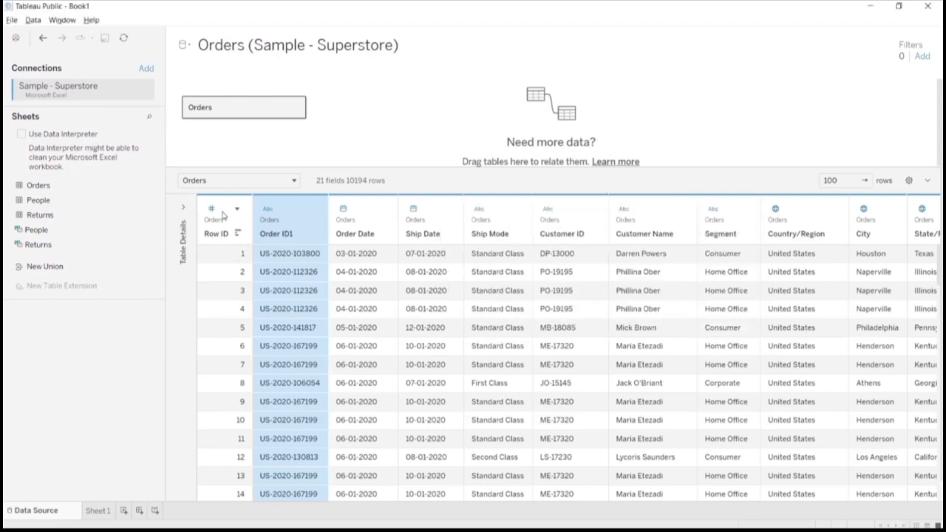
- Check the data type options of Row ID, and draft the calculated field formula STR([Row ID]) without saving it
{"action": "left_click", "coordinate": [210, 210]}
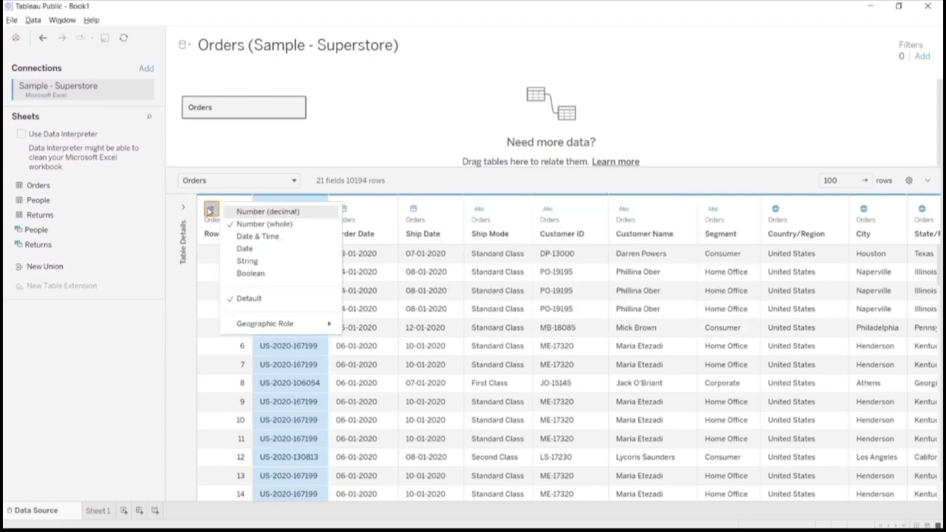
{"action": "left_click", "coordinate": [429, 175]}
{"action": "left_click", "coordinate": [237, 210]}
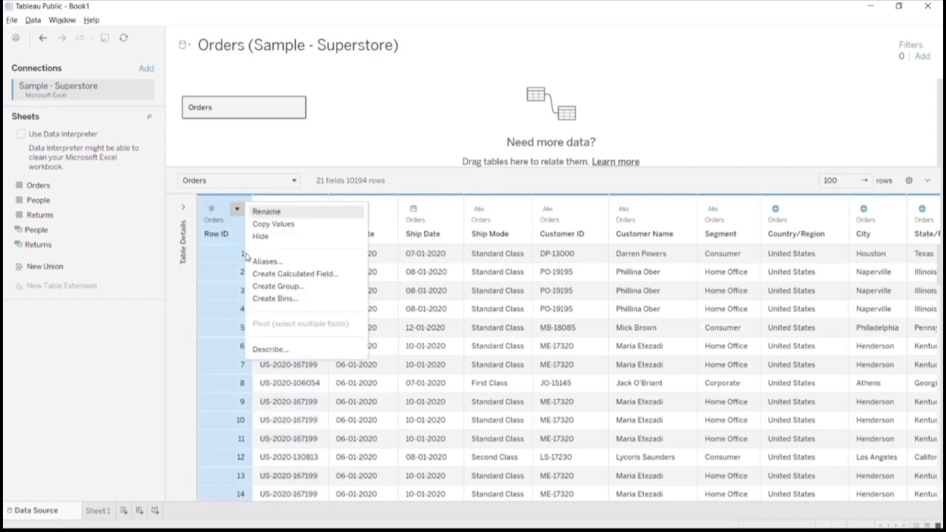
{"action": "left_click", "coordinate": [314, 273]}
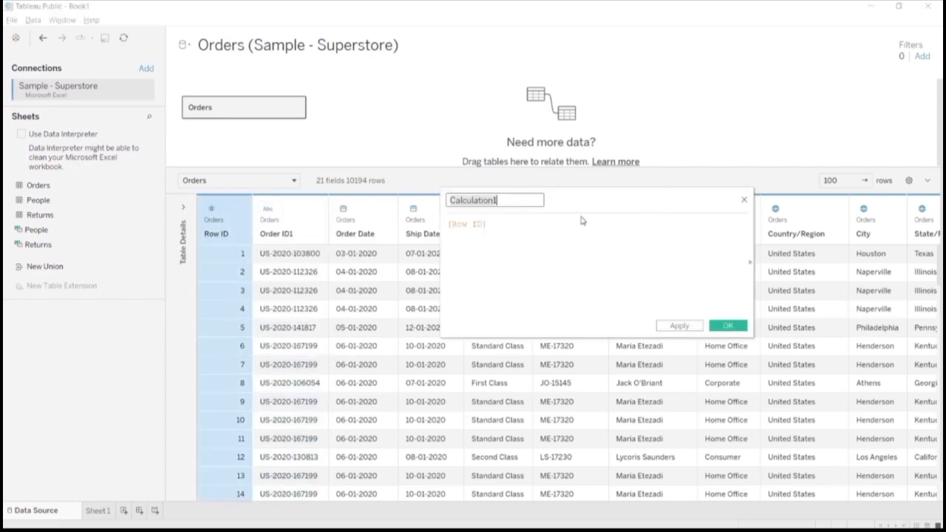
{"action": "left_click", "coordinate": [448, 225]}
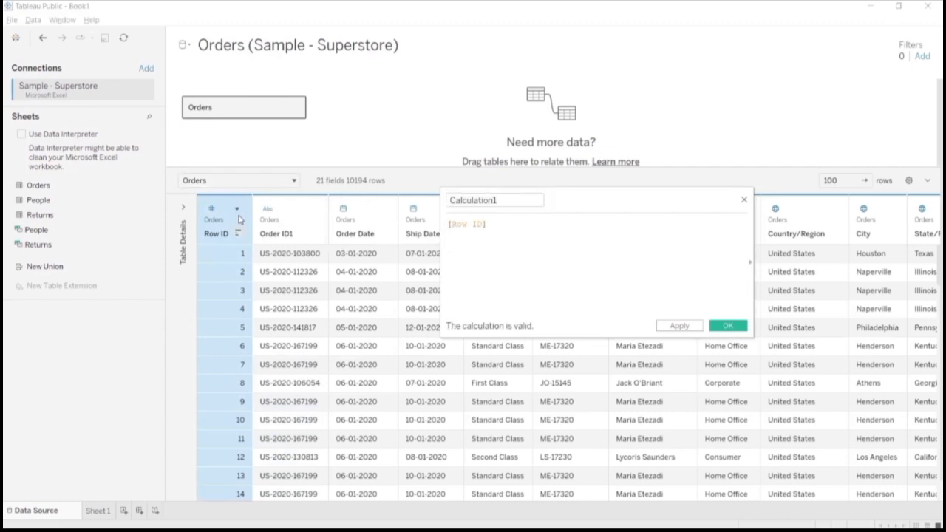
{"action": "type", "text": "st"}
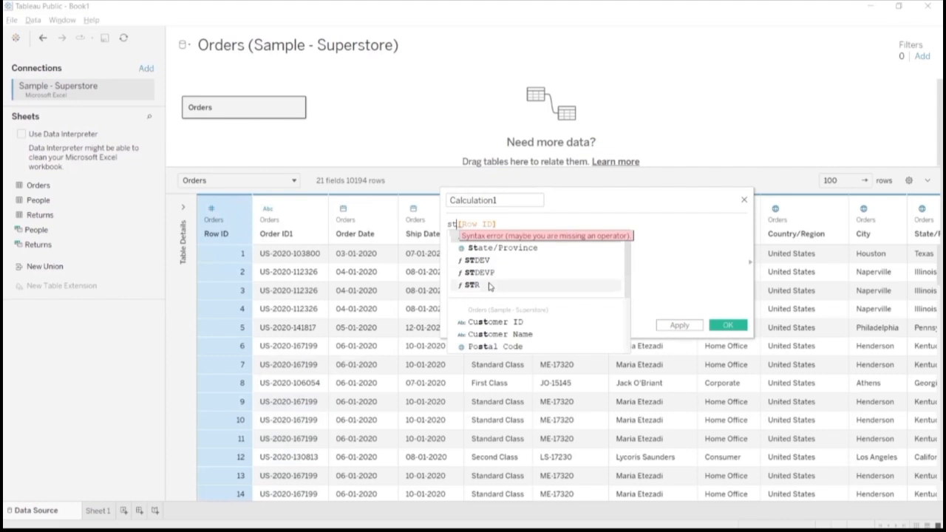
{"action": "left_click", "coordinate": [489, 286]}
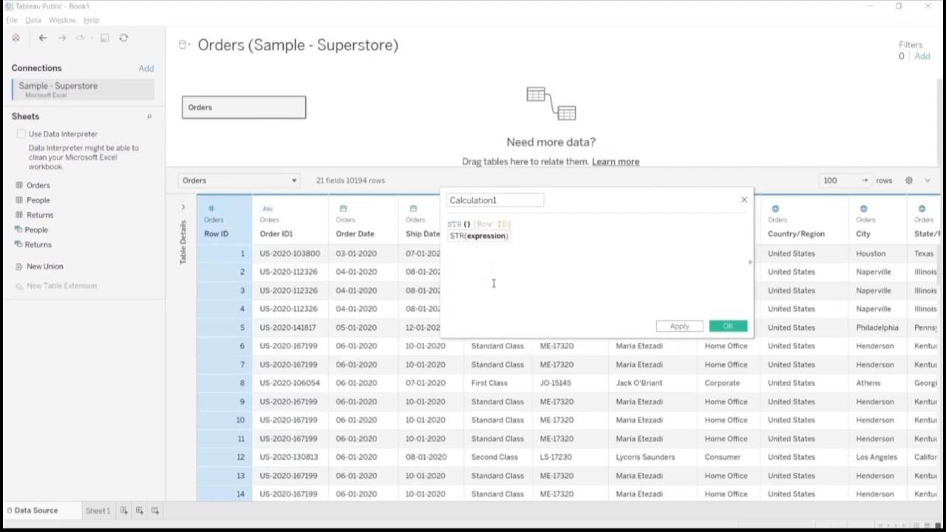
{"action": "left_click", "coordinate": [544, 224]}
{"action": "type", "text": ")"}
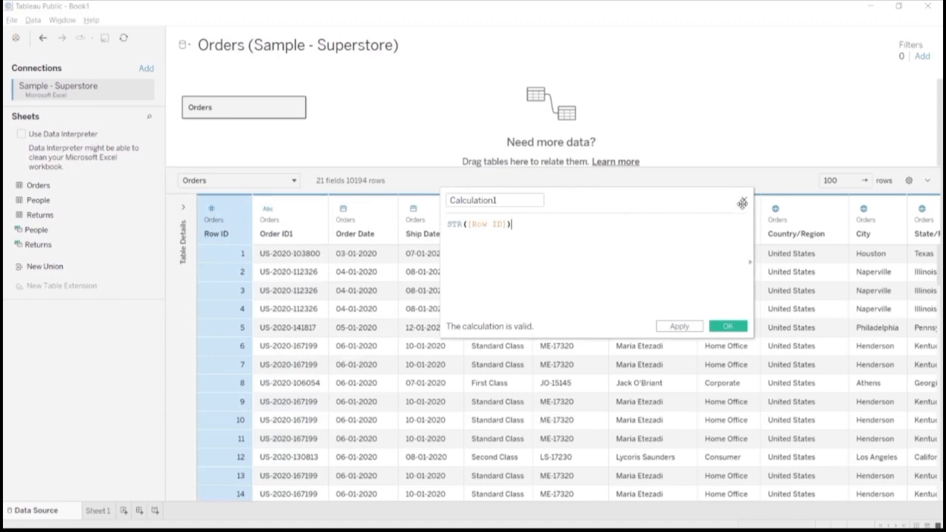
{"action": "left_click", "coordinate": [744, 201]}
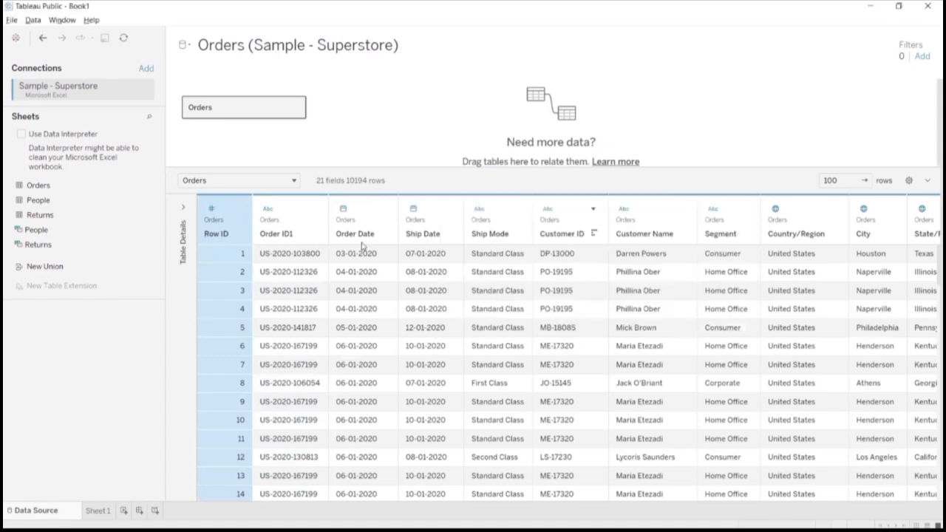
- Examine the Order ID1 members available for grouping and close the group editor without creating a group
{"action": "left_click", "coordinate": [314, 211]}
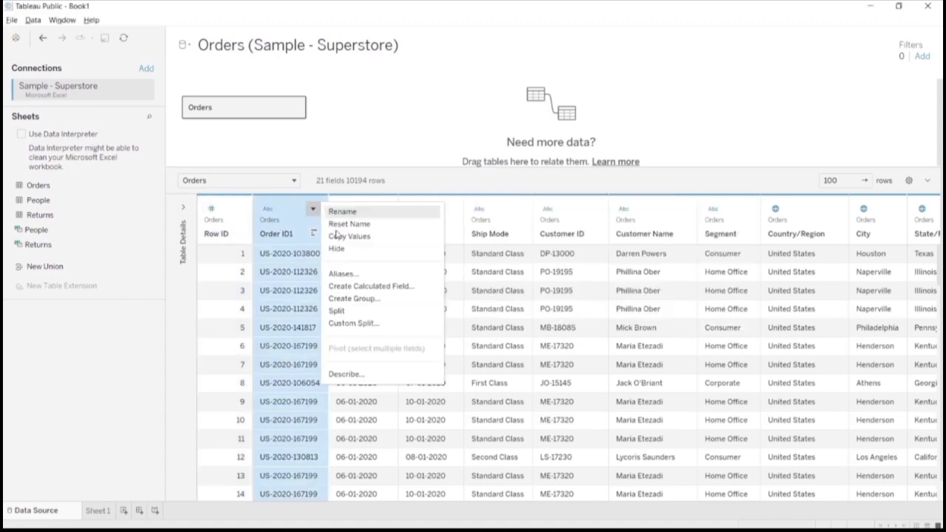
{"action": "left_click", "coordinate": [354, 299]}
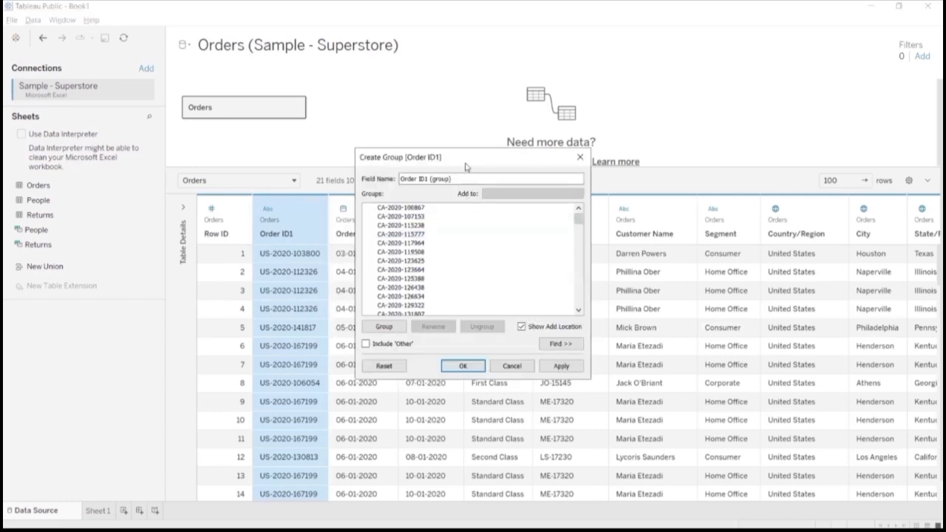
{"action": "left_click_drag", "start_coordinate": [466, 167], "coordinate": [645, 200]}
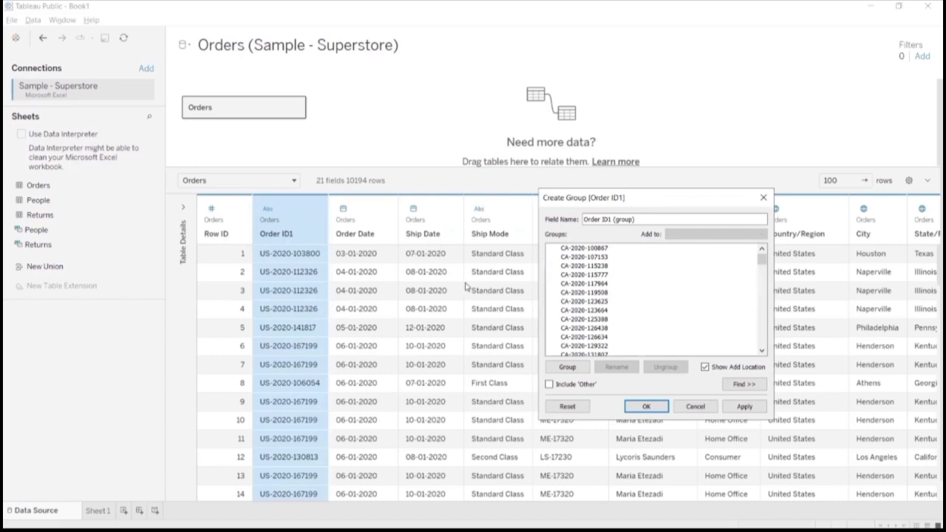
{"action": "left_click", "coordinate": [764, 197]}
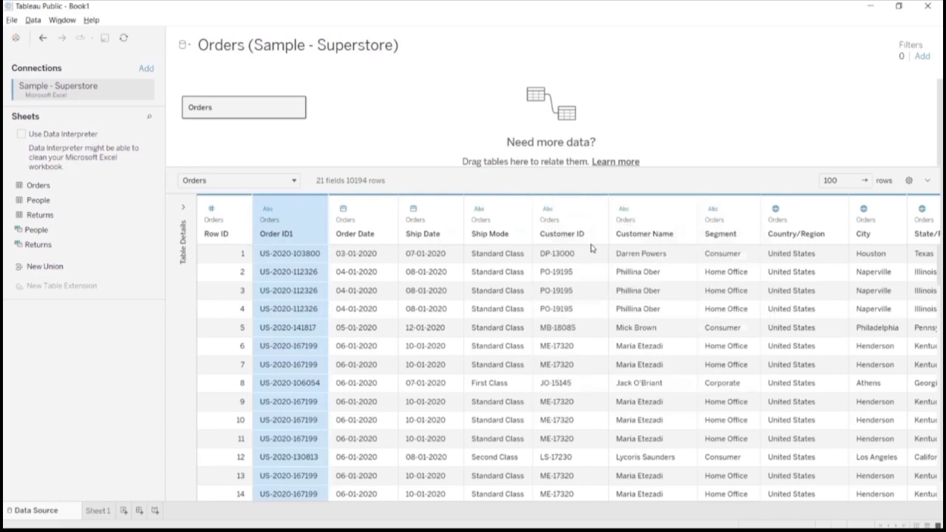
- Start a group field on Customer Name and group the first five listed customers under the name A Names
{"action": "left_click", "coordinate": [682, 212]}
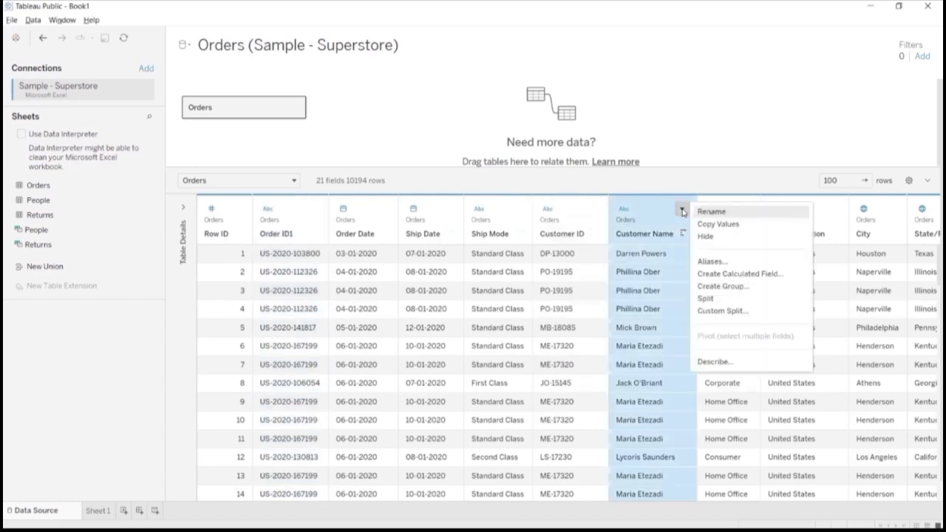
{"action": "left_click", "coordinate": [738, 288]}
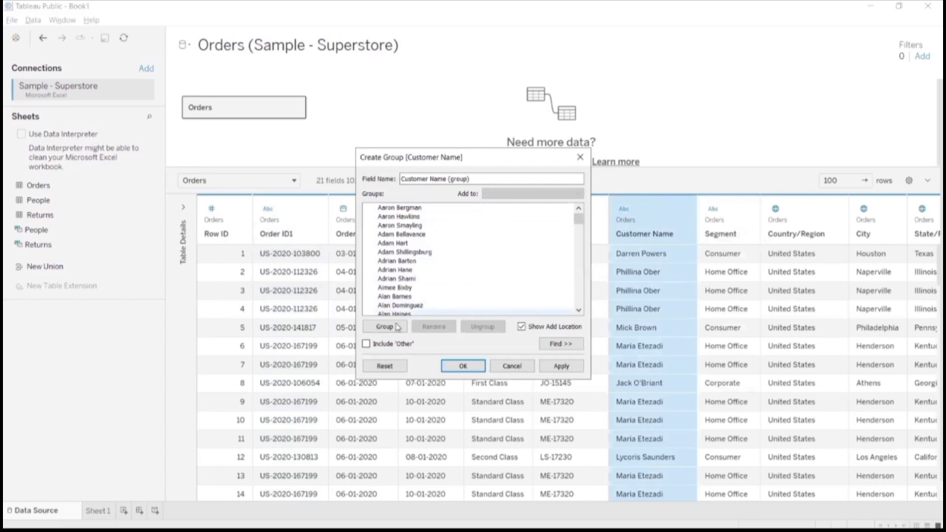
{"action": "left_click", "coordinate": [414, 211]}
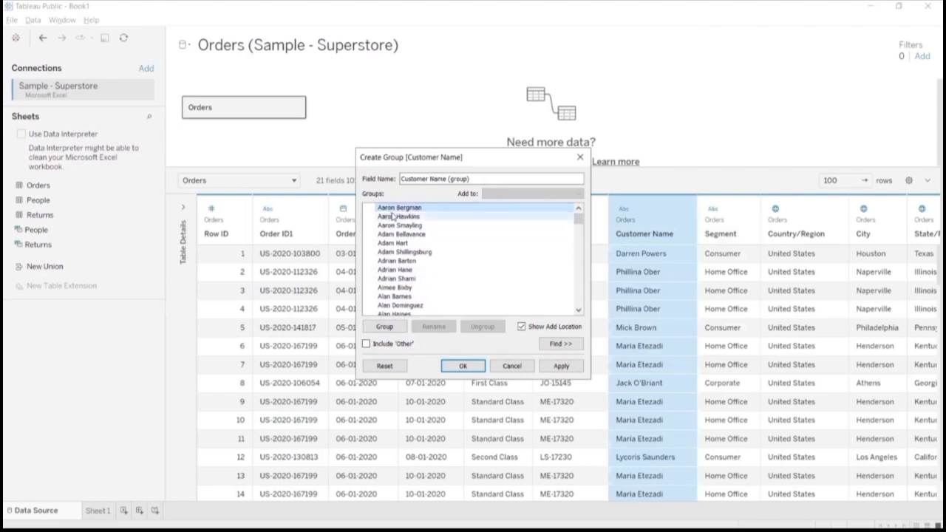
{"action": "left_click_drag", "start_coordinate": [392, 215], "coordinate": [385, 255]}
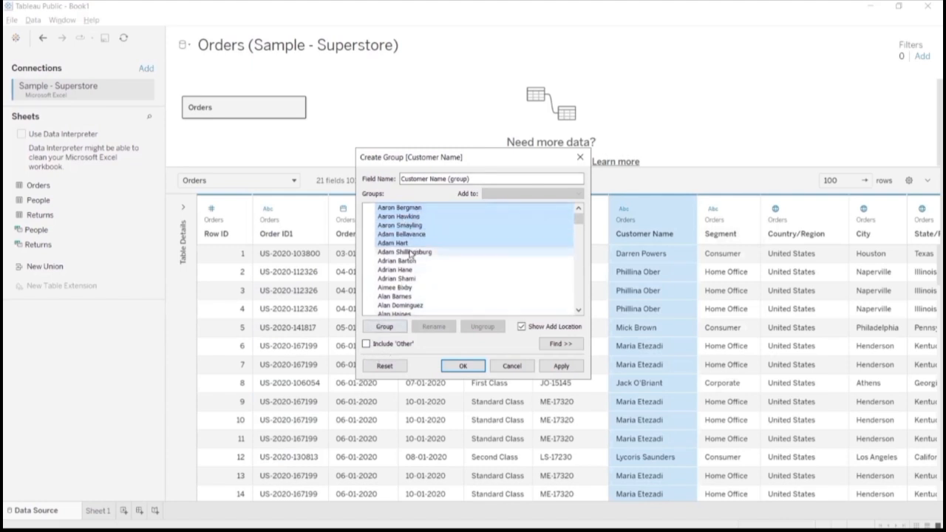
{"action": "left_click", "coordinate": [396, 327]}
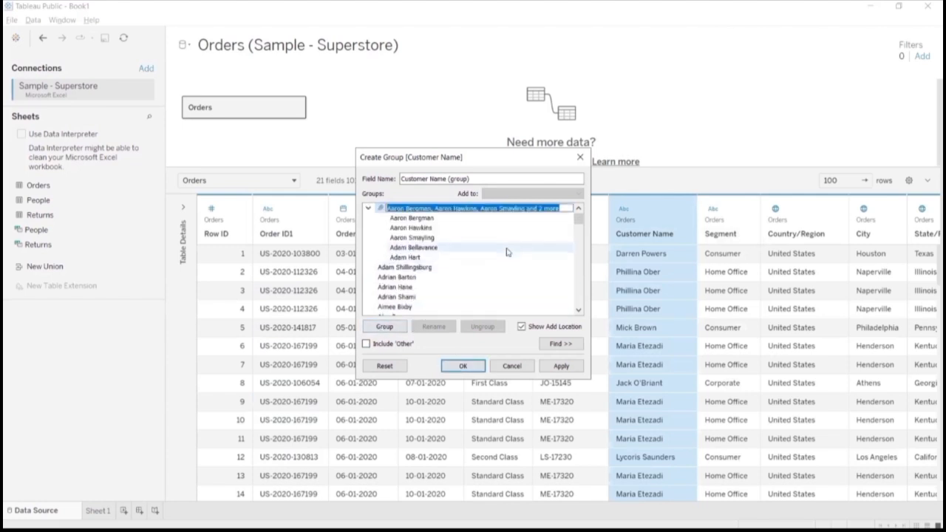
{"action": "type", "text": "A Names"}
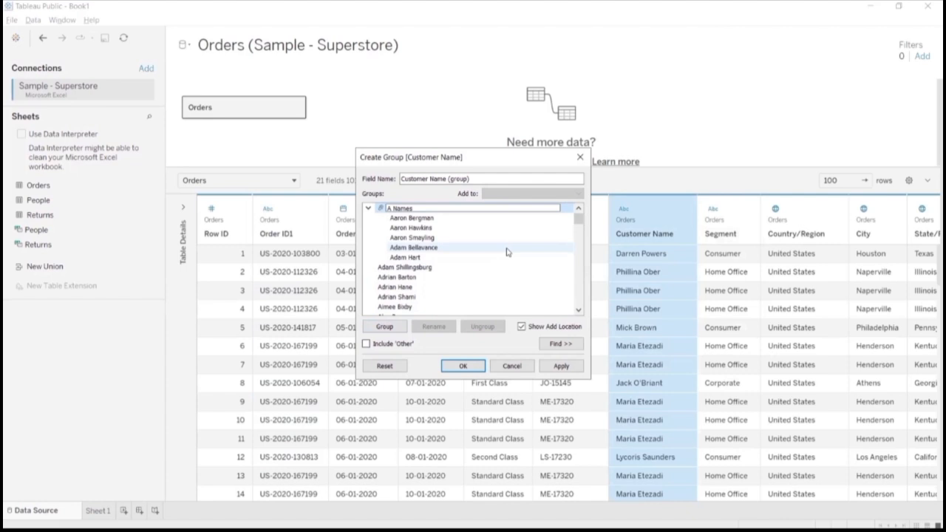
{"action": "key", "text": "Return"}
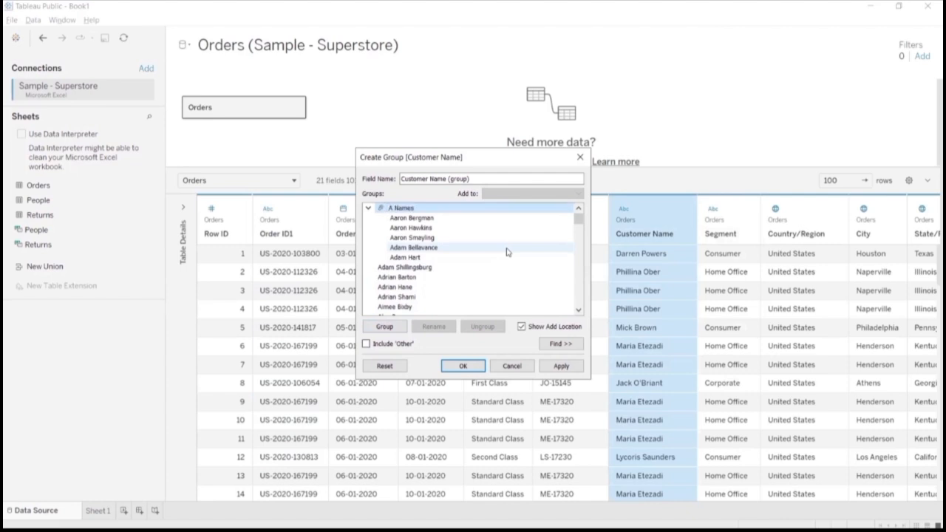
- Find all Customer Name members containing "don" in the group editor
{"action": "scroll", "coordinate": [519, 280], "scroll_direction": "down", "scroll_amount": 4}
{"action": "scroll", "coordinate": [520, 280], "scroll_direction": "down", "scroll_amount": 8}
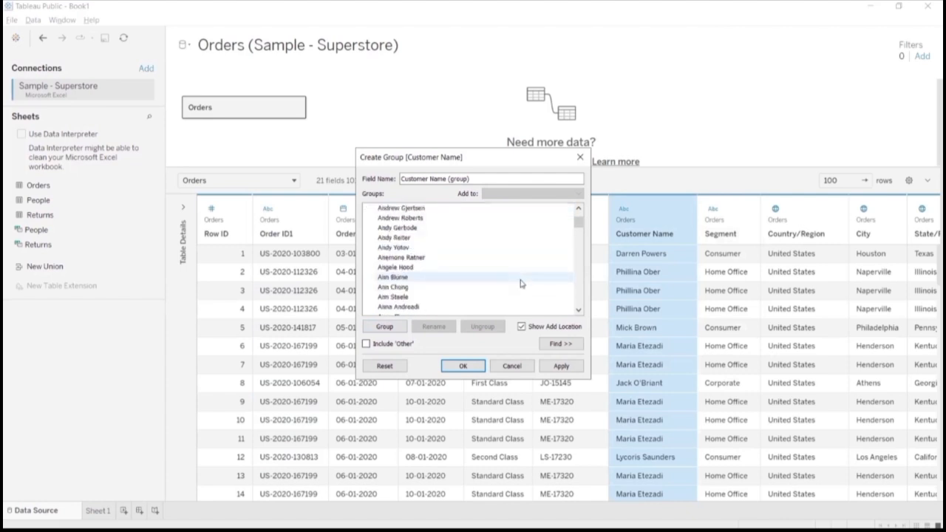
{"action": "left_click", "coordinate": [560, 344]}
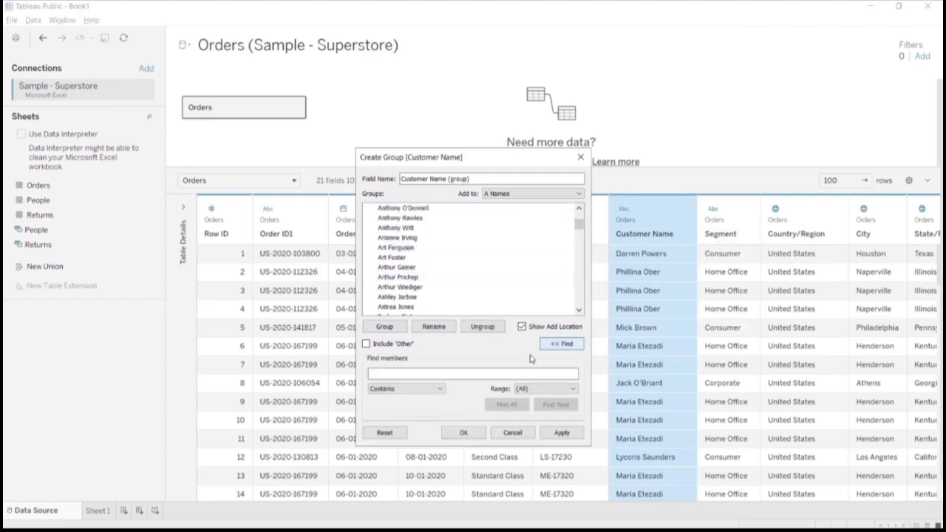
{"action": "left_click", "coordinate": [487, 372]}
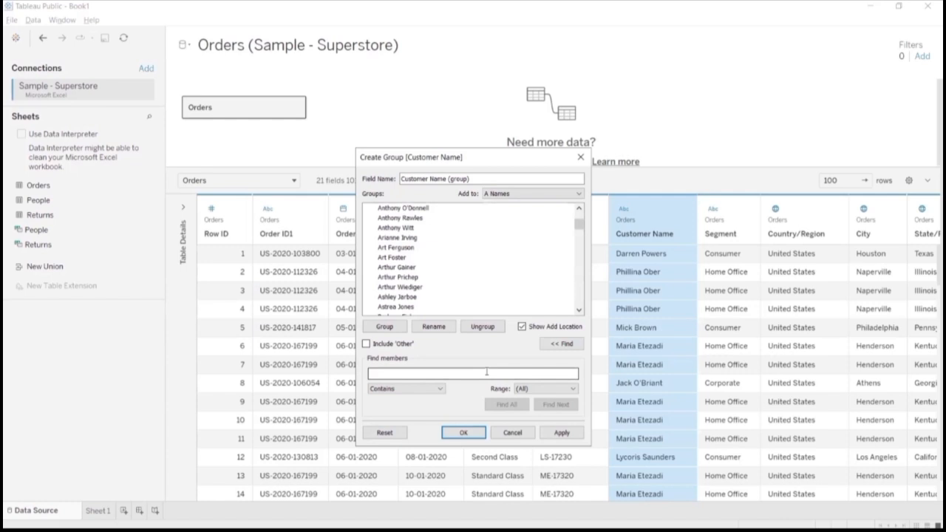
{"action": "type", "text": "dan"}
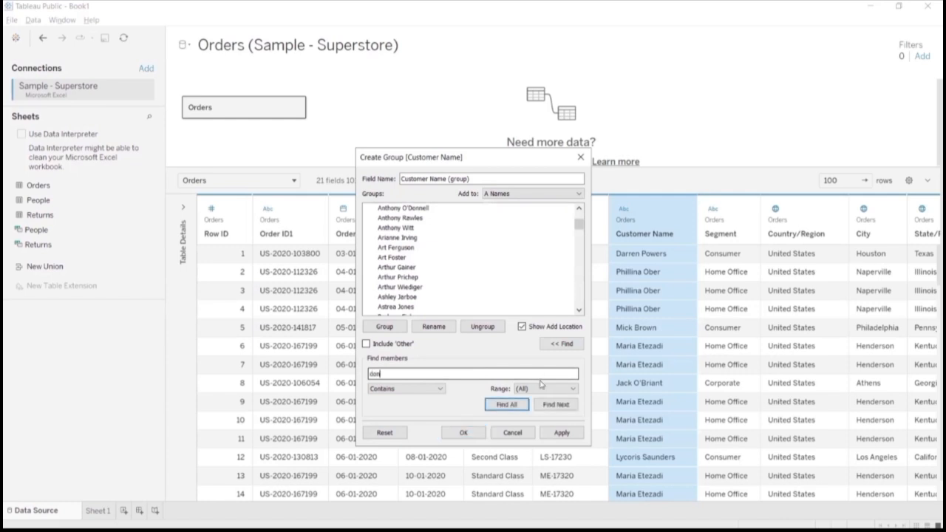
{"action": "left_click", "coordinate": [507, 405]}
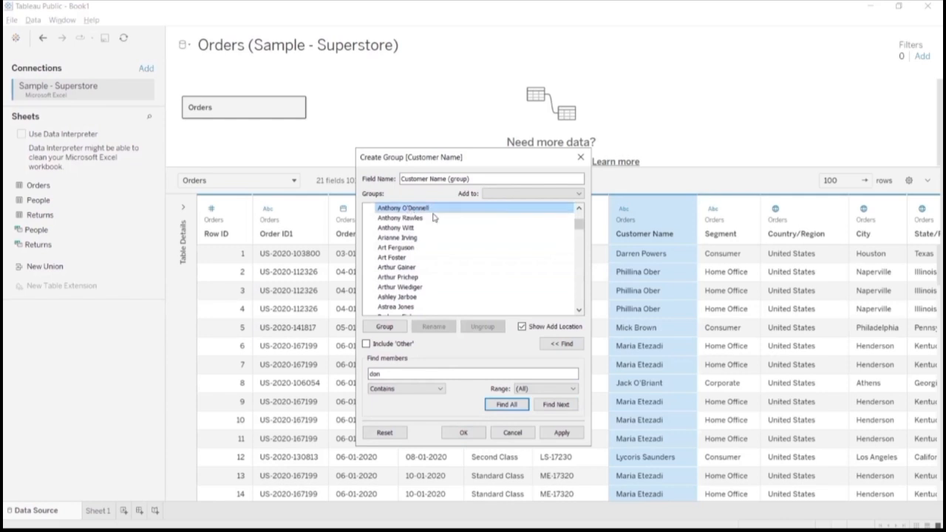
- Group all the found customer members under the name don and review the group's members
{"action": "scroll", "coordinate": [417, 251], "scroll_direction": "up", "scroll_amount": 2}
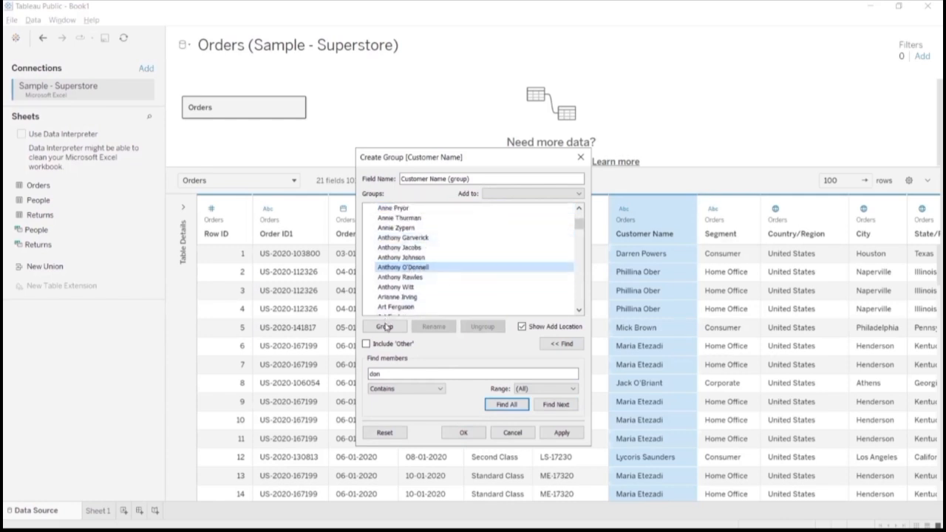
{"action": "left_click", "coordinate": [540, 194]}
{"action": "left_click", "coordinate": [390, 329]}
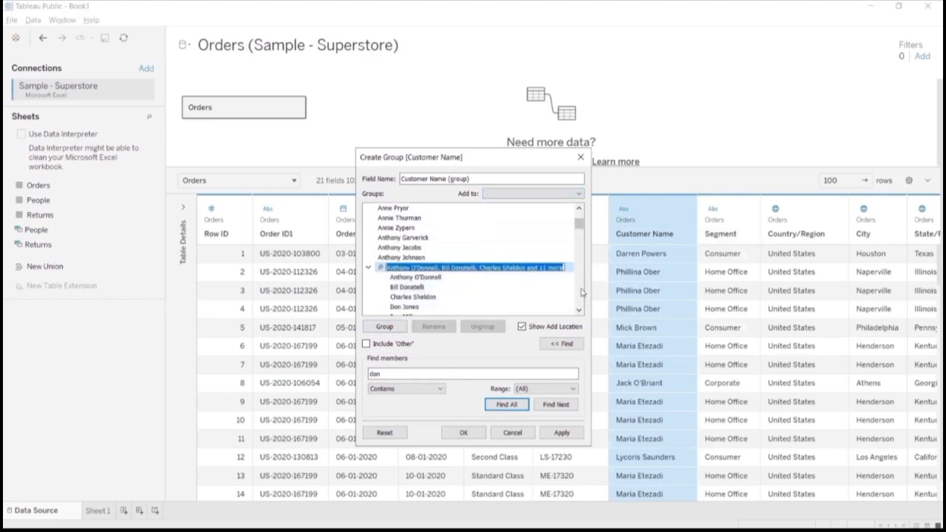
{"action": "type", "text": "don"}
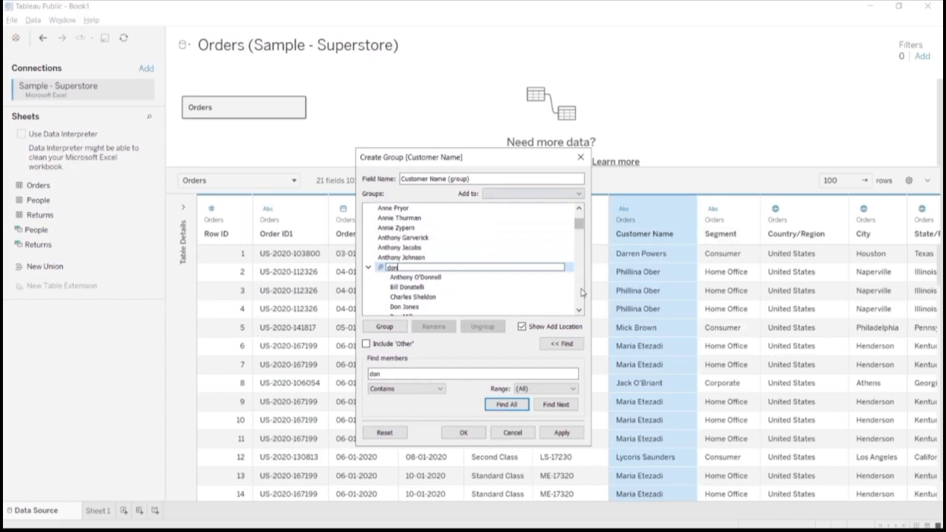
{"action": "left_click", "coordinate": [521, 326]}
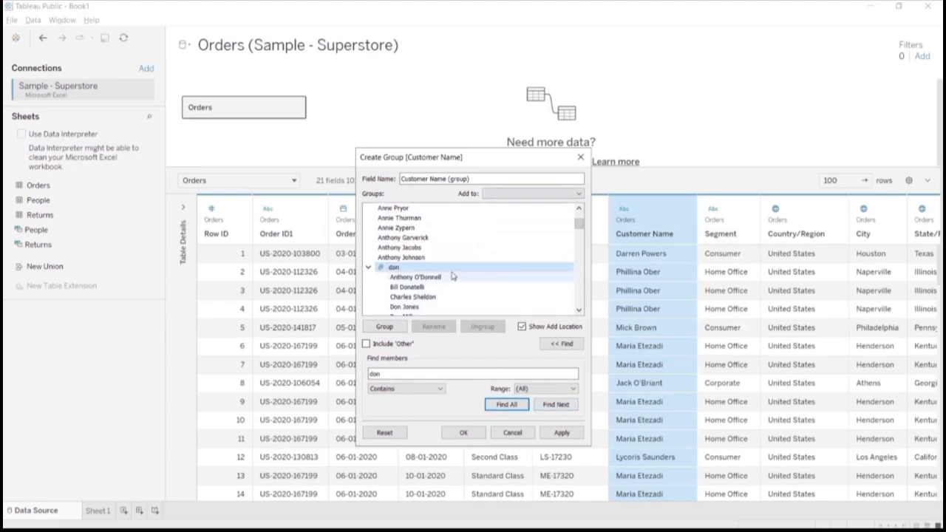
{"action": "scroll", "coordinate": [444, 275], "scroll_direction": "down", "scroll_amount": 1}
{"action": "scroll", "coordinate": [441, 274], "scroll_direction": "down", "scroll_amount": 1}
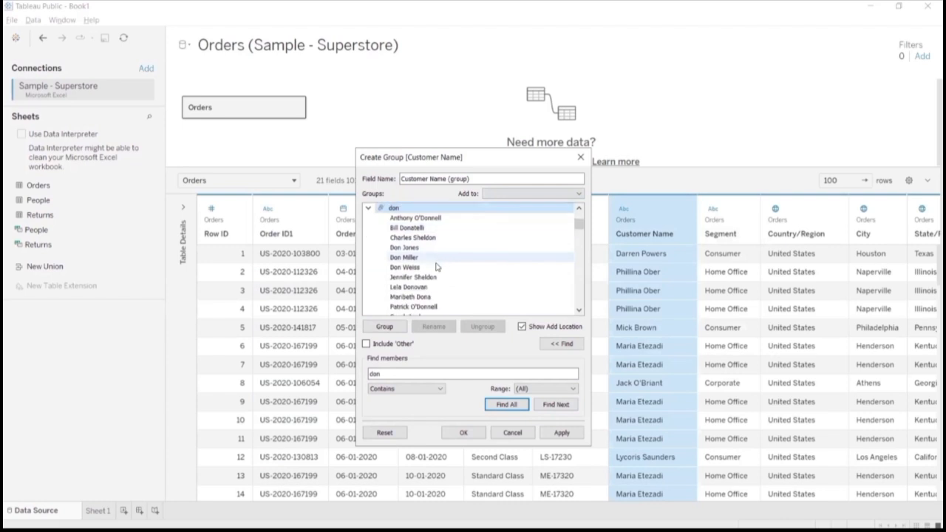
{"action": "scroll", "coordinate": [439, 282], "scroll_direction": "down", "scroll_amount": 2}
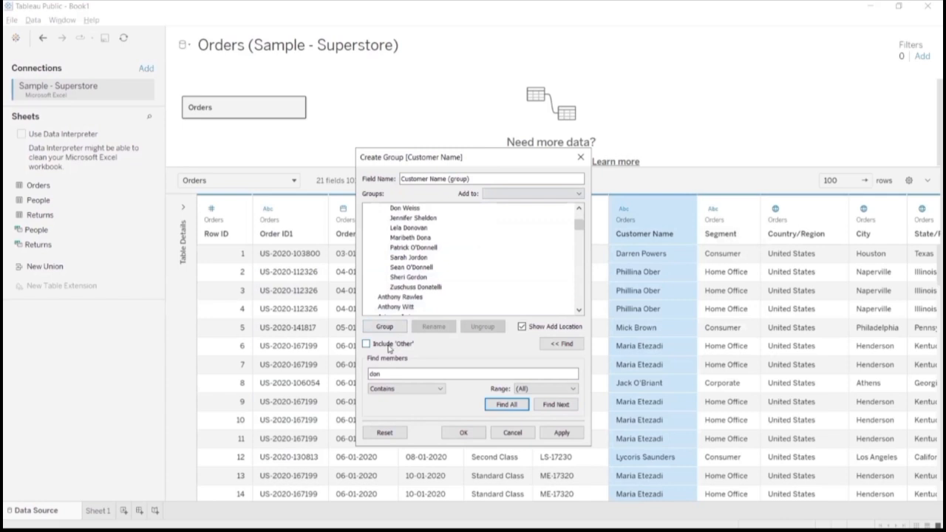
- Collect the remaining ungrouped customers under Other and save the Customer Name (group) field
{"action": "left_click", "coordinate": [370, 346]}
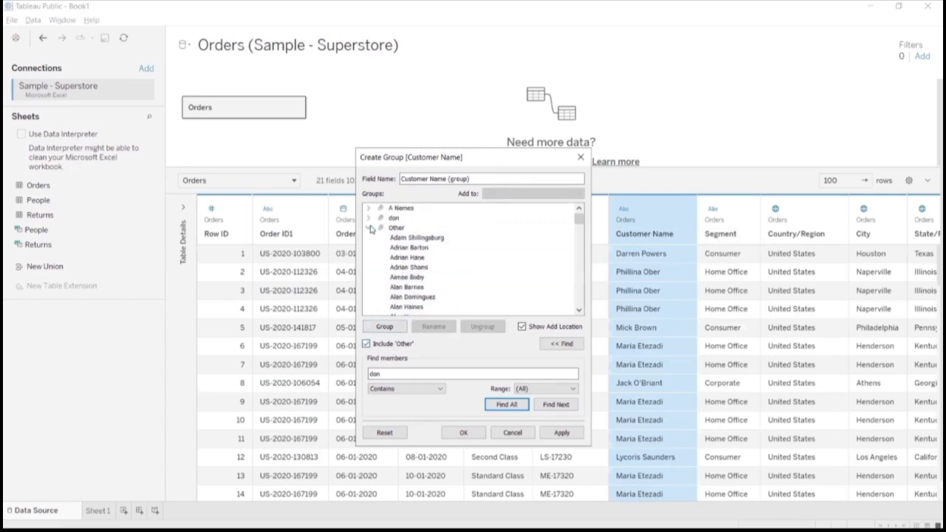
{"action": "left_click", "coordinate": [369, 228]}
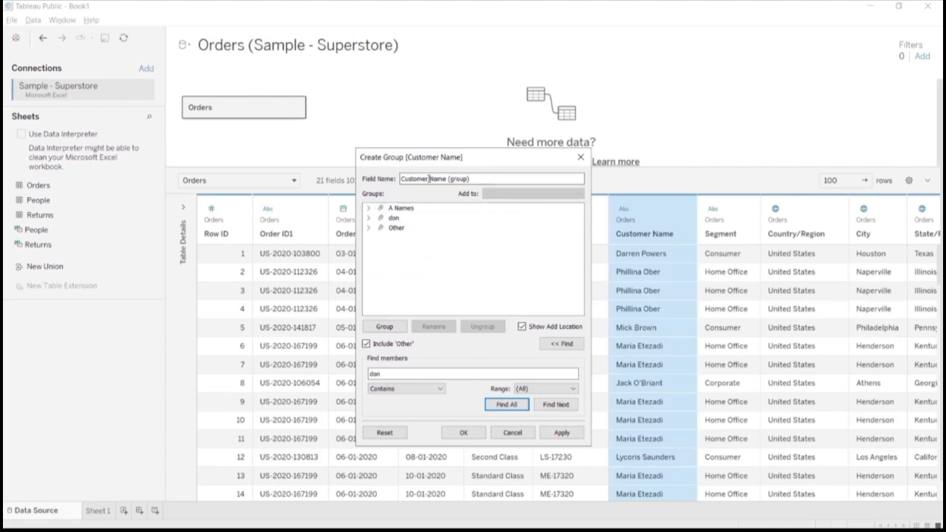
{"action": "left_click_drag", "start_coordinate": [442, 167], "coordinate": [383, 165]}
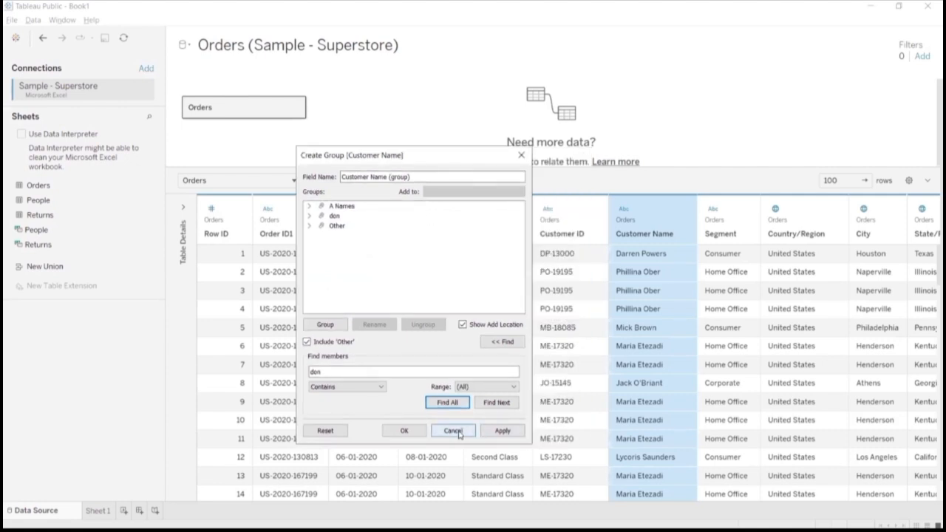
{"action": "left_click", "coordinate": [499, 431]}
{"action": "left_click", "coordinate": [405, 433]}
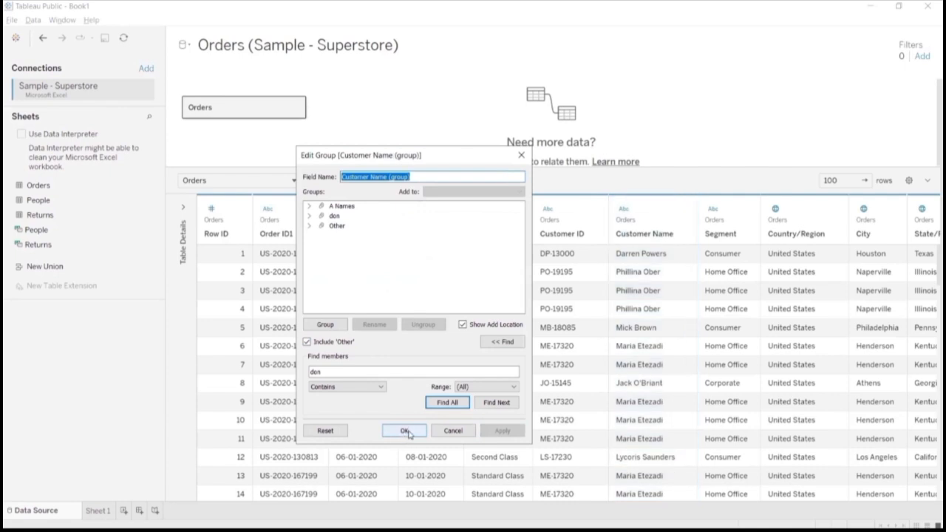
{"action": "left_click", "coordinate": [407, 432]}
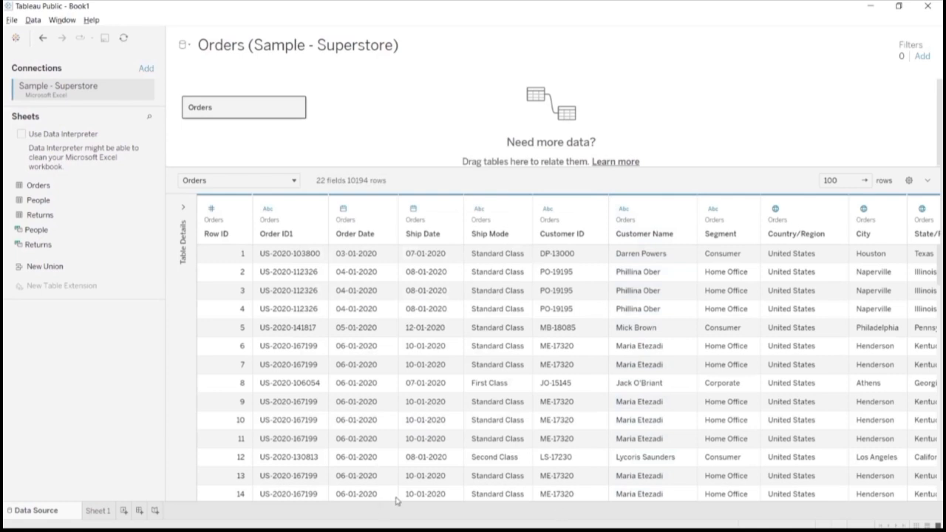
- Examine the Customer Name (group) column at the end of the Orders table and the column options for Product Name
{"action": "left_click", "coordinate": [366, 386]}
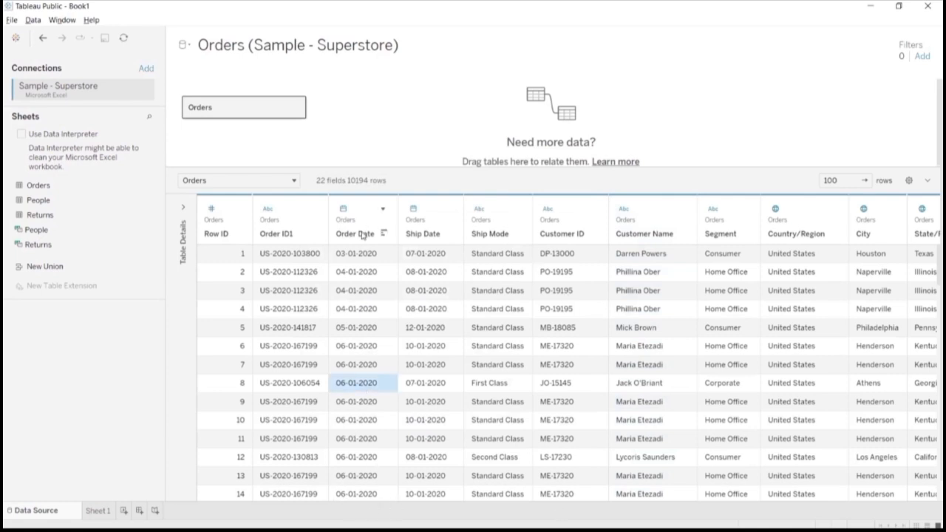
{"action": "key", "text": "Right"}
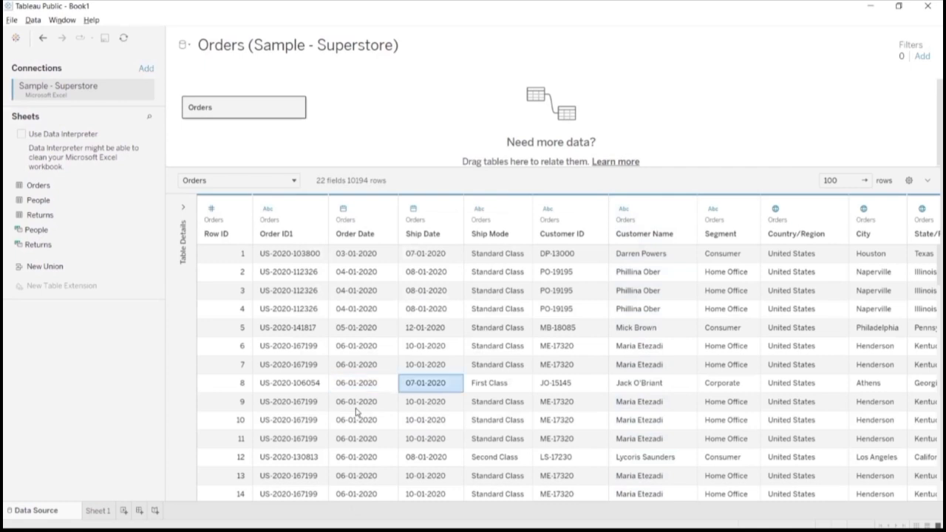
{"action": "key", "text": "Right"}
{"action": "key", "text": "Right"}
{"action": "key", "text": "Right"}
{"action": "key", "text": "Right"}
{"action": "key", "text": "Right"}
{"action": "key", "text": "Right"}
{"action": "key", "text": "Right"}
{"action": "key", "text": "Right"}
{"action": "key", "text": "Right"}
{"action": "key", "text": "Right"}
{"action": "key", "text": "Right"}
{"action": "key", "text": "Right"}
{"action": "key", "text": "Right"}
{"action": "key", "text": "Right"}
{"action": "key", "text": "Right"}
{"action": "key", "text": "Right"}
{"action": "key", "text": "Right"}
{"action": "key", "text": "Right"}
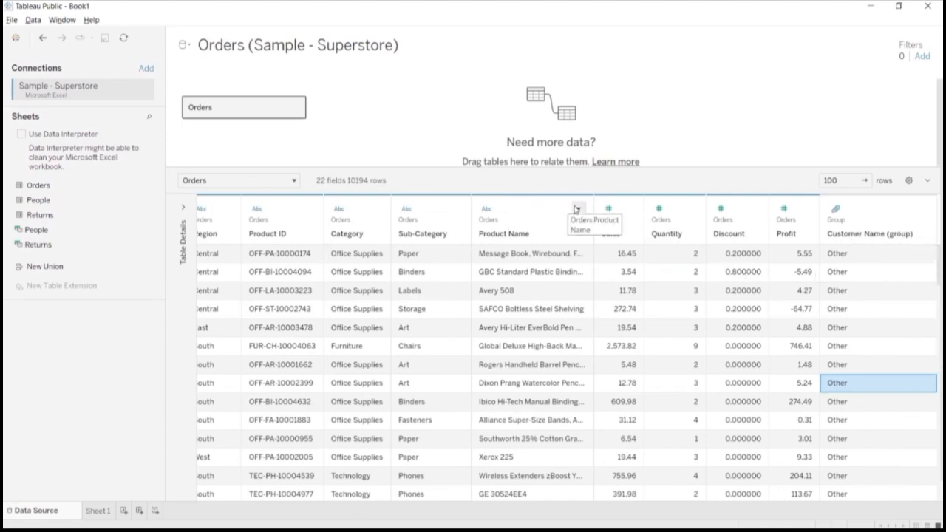
{"action": "left_click", "coordinate": [577, 209]}
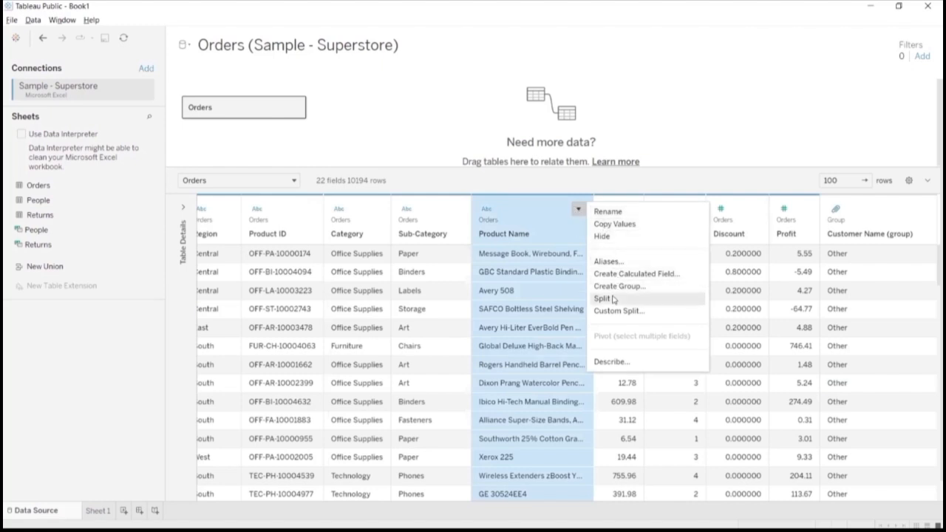
{"action": "left_click", "coordinate": [339, 281]}
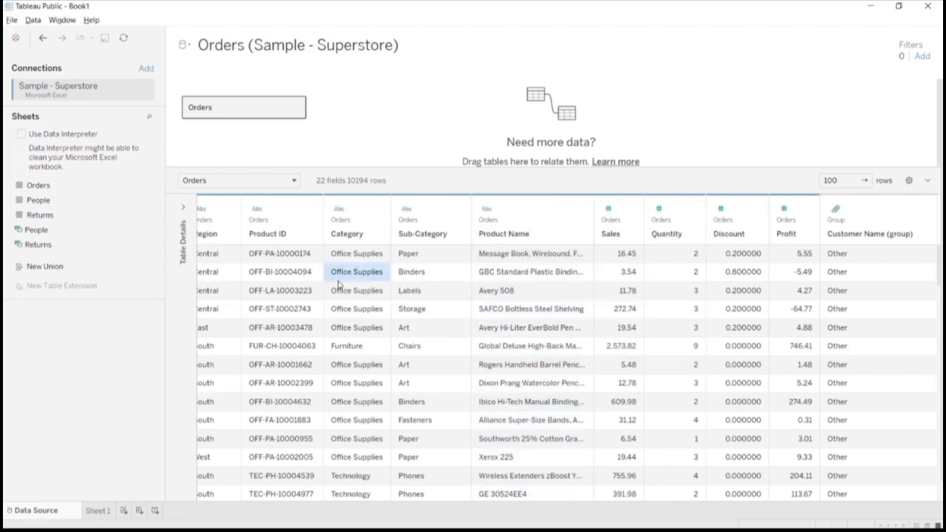
- Widen the Order ID1 column and split its values automatically into separate columns
{"action": "left_click", "coordinate": [303, 264]}
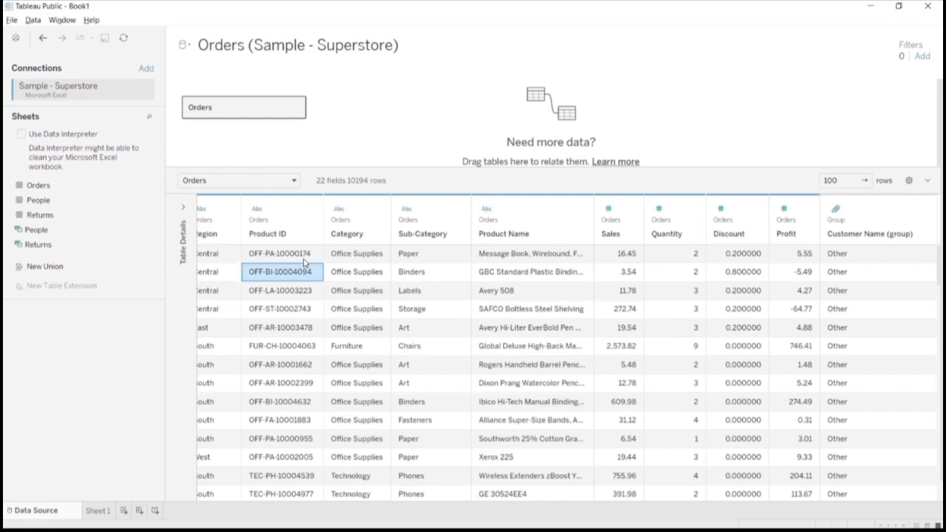
{"action": "key", "text": "Left"}
{"action": "key", "text": "Left"}
{"action": "key", "text": "Left"}
{"action": "key", "text": "Left"}
{"action": "key", "text": "Left"}
{"action": "key", "text": "Left"}
{"action": "key", "text": "Left"}
{"action": "key", "text": "Left"}
{"action": "key", "text": "Left"}
{"action": "key", "text": "Left"}
{"action": "key", "text": "Left"}
{"action": "key", "text": "Left"}
{"action": "key", "text": "Left"}
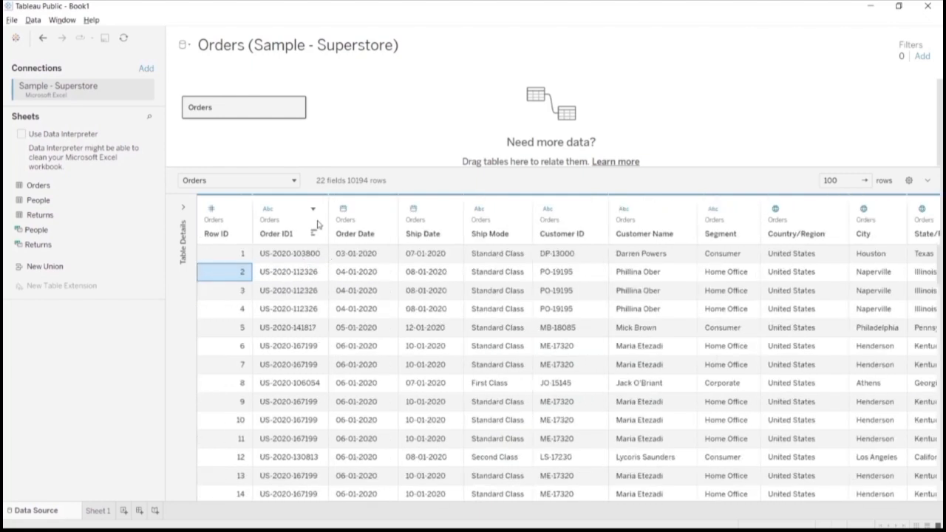
{"action": "left_click_drag", "start_coordinate": [327, 199], "coordinate": [392, 203]}
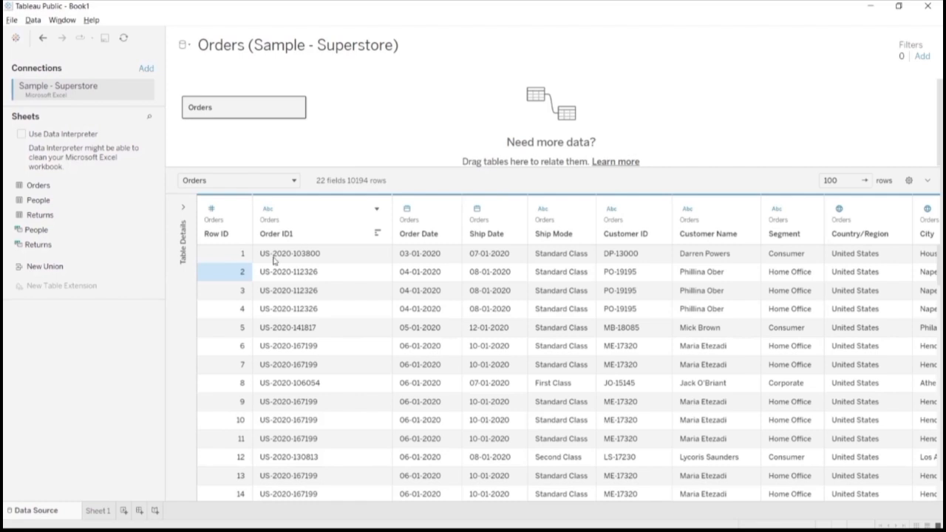
{"action": "left_click", "coordinate": [377, 210]}
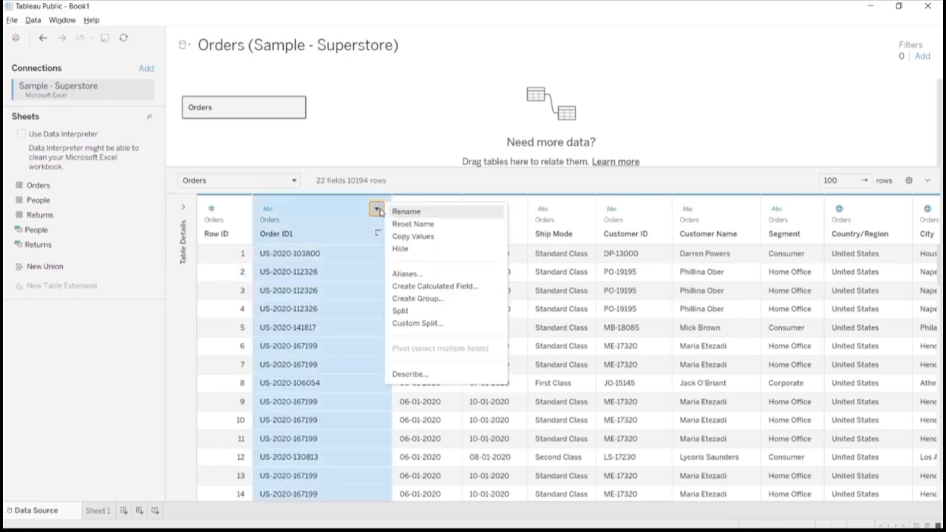
{"action": "left_click", "coordinate": [407, 312]}
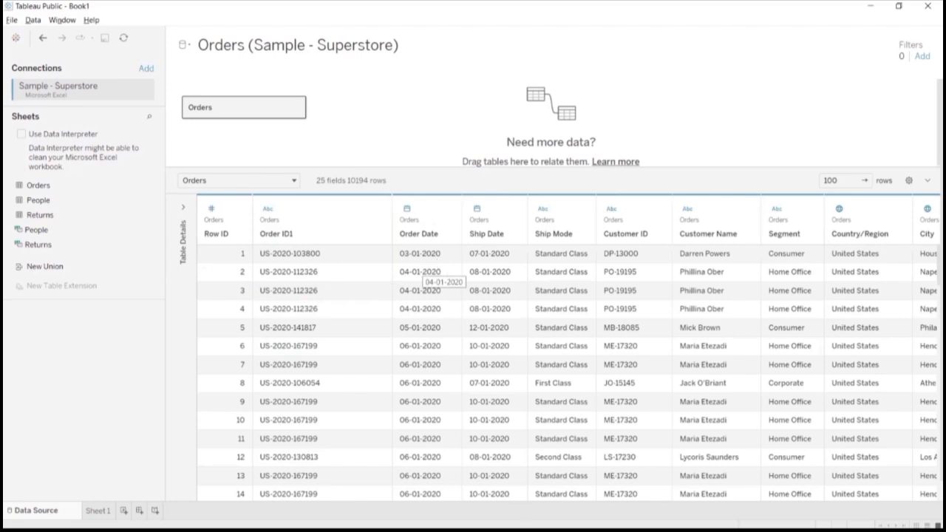
- Examine the columns produced by the automatic Order ID1 split at the end of the Orders table
{"action": "left_click", "coordinate": [498, 399]}
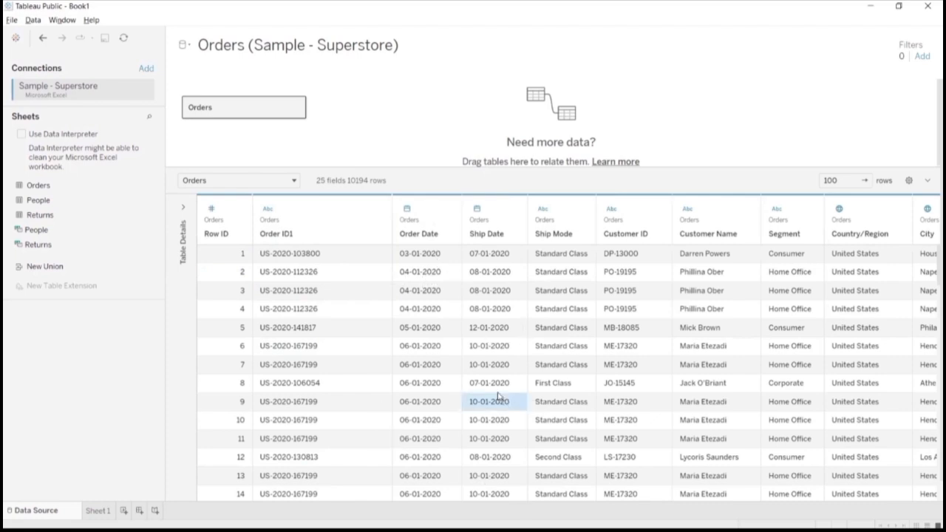
{"action": "key", "text": "Right"}
{"action": "key", "text": "Right"}
{"action": "key", "text": "Right"}
{"action": "key", "text": "Right"}
{"action": "key", "text": "Right"}
{"action": "key", "text": "Right"}
{"action": "key", "text": "Right"}
{"action": "key", "text": "Right"}
{"action": "key", "text": "Right"}
{"action": "key", "text": "Right"}
{"action": "key", "text": "Right"}
{"action": "key", "text": "Right"}
{"action": "key", "text": "Right"}
{"action": "key", "text": "Right"}
{"action": "key", "text": "Right"}
{"action": "key", "text": "Right"}
{"action": "key", "text": "Right"}
{"action": "key", "text": "Right"}
{"action": "key", "text": "Right"}
{"action": "key", "text": "Right"}
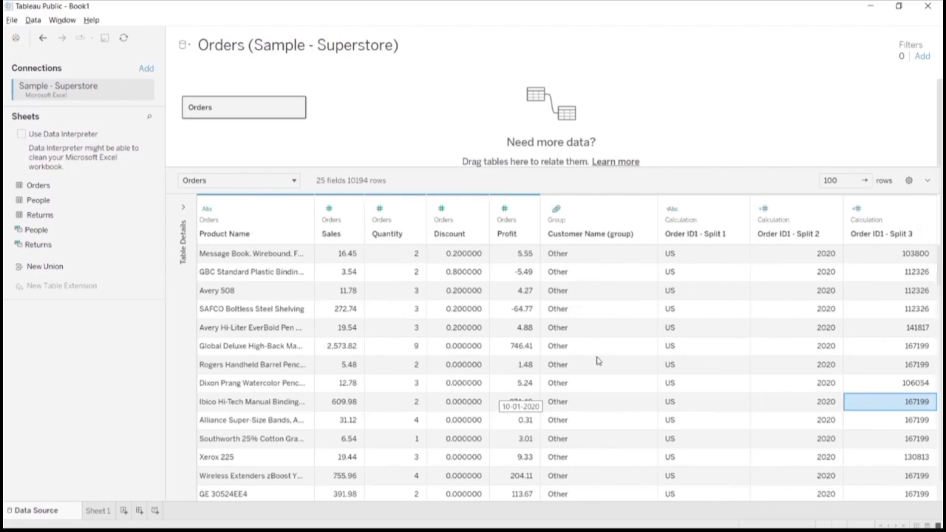
- Apply a custom split to Order ID1 with the separator "-", splitting off the first 1 column
{"action": "key", "text": "Left"}
{"action": "key", "text": "Left"}
{"action": "key", "text": "Left"}
{"action": "key", "text": "Left"}
{"action": "key", "text": "Left"}
{"action": "key", "text": "Left"}
{"action": "key", "text": "Left"}
{"action": "key", "text": "Left"}
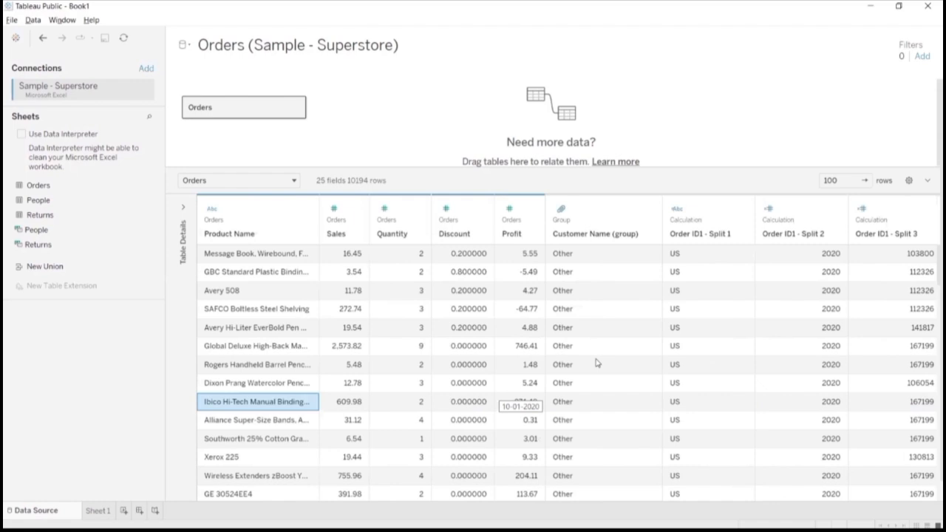
{"action": "key", "text": "Home"}
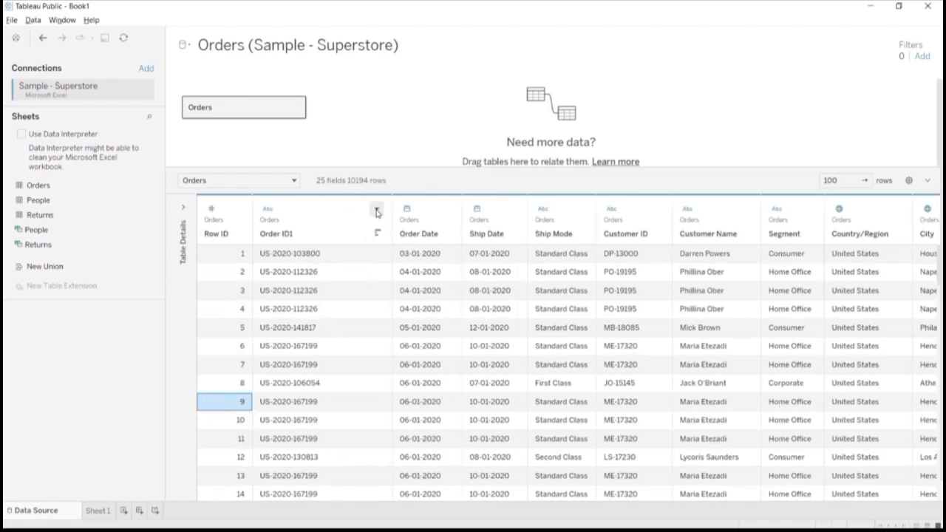
{"action": "left_click", "coordinate": [377, 211]}
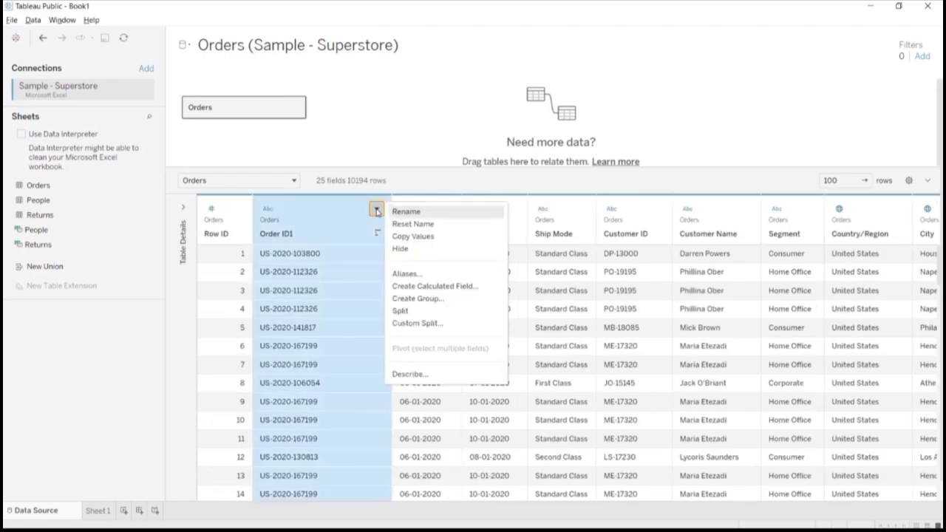
{"action": "left_click", "coordinate": [404, 324]}
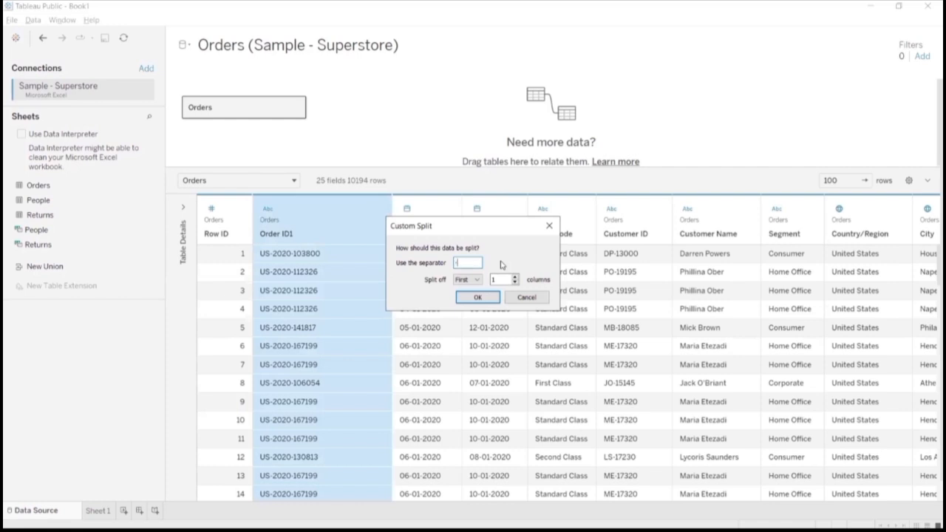
{"action": "left_click", "coordinate": [467, 279]}
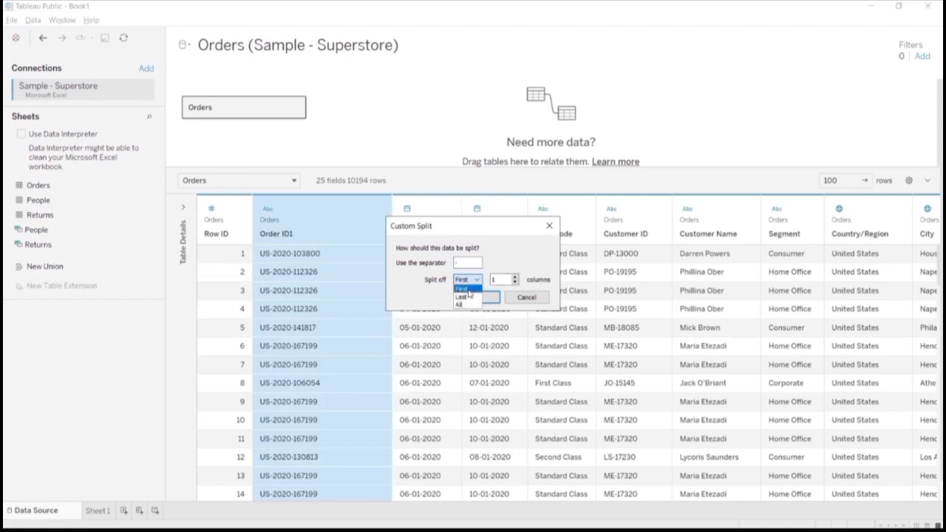
{"action": "left_click", "coordinate": [468, 290]}
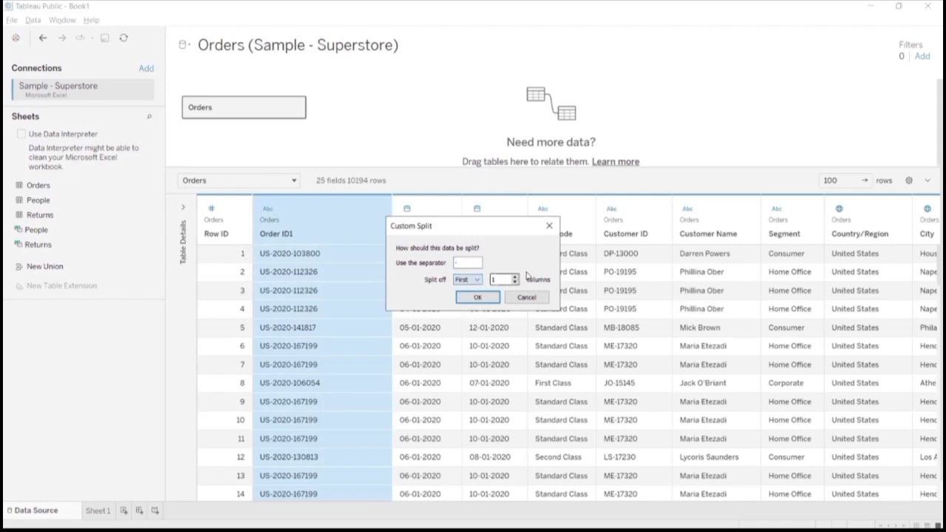
{"action": "left_click", "coordinate": [482, 298]}
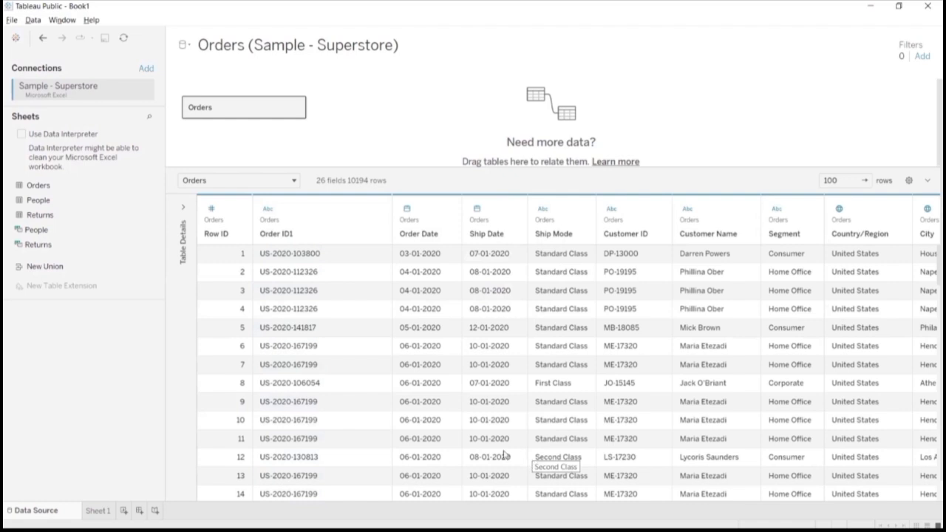
- Examine the column added by the custom split alongside the earlier Order ID1 split columns
{"action": "left_click", "coordinate": [476, 390]}
{"action": "key", "text": "Right"}
{"action": "key", "text": "Right"}
{"action": "key", "text": "Right"}
{"action": "key", "text": "Right"}
{"action": "key", "text": "Right"}
{"action": "key", "text": "Right"}
{"action": "key", "text": "Right"}
{"action": "key", "text": "Right"}
{"action": "key", "text": "Right"}
{"action": "key", "text": "Right"}
{"action": "key", "text": "Right"}
{"action": "key", "text": "Right"}
{"action": "key", "text": "Right"}
{"action": "key", "text": "Right"}
{"action": "key", "text": "Right"}
{"action": "key", "text": "Right"}
{"action": "key", "text": "Right"}
{"action": "key", "text": "Right"}
{"action": "key", "text": "Right"}
{"action": "key", "text": "Right"}
{"action": "key", "text": "Right"}
{"action": "key", "text": "Right"}
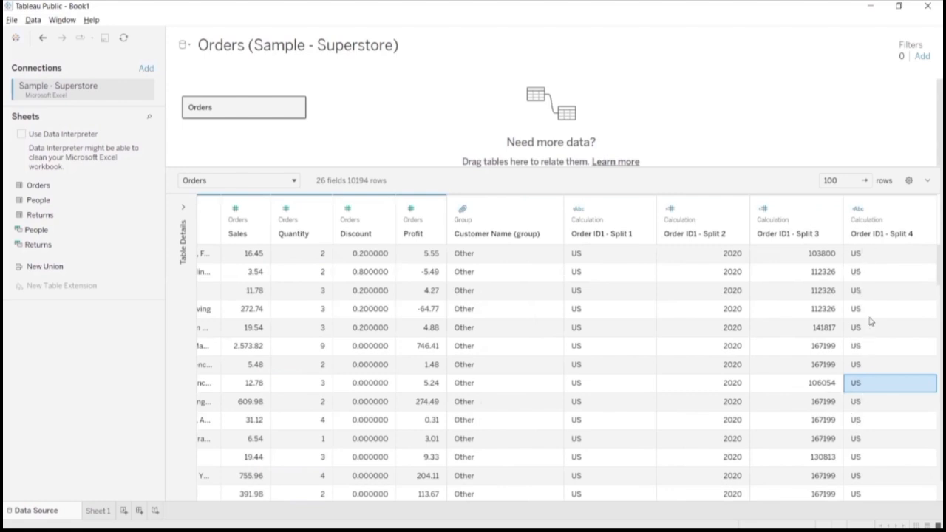
{"action": "scroll", "coordinate": [870, 321], "scroll_direction": "down", "scroll_amount": 1}
{"action": "scroll", "coordinate": [870, 320], "scroll_direction": "up", "scroll_amount": 1}
- Review the column options for Row ID and its bin settings, and close them without creating bins
{"action": "key", "text": "Left"}
{"action": "key", "text": "Left"}
{"action": "key", "text": "Left"}
{"action": "key", "text": "Left"}
{"action": "key", "text": "Left"}
{"action": "key", "text": "Left"}
{"action": "key", "text": "Left"}
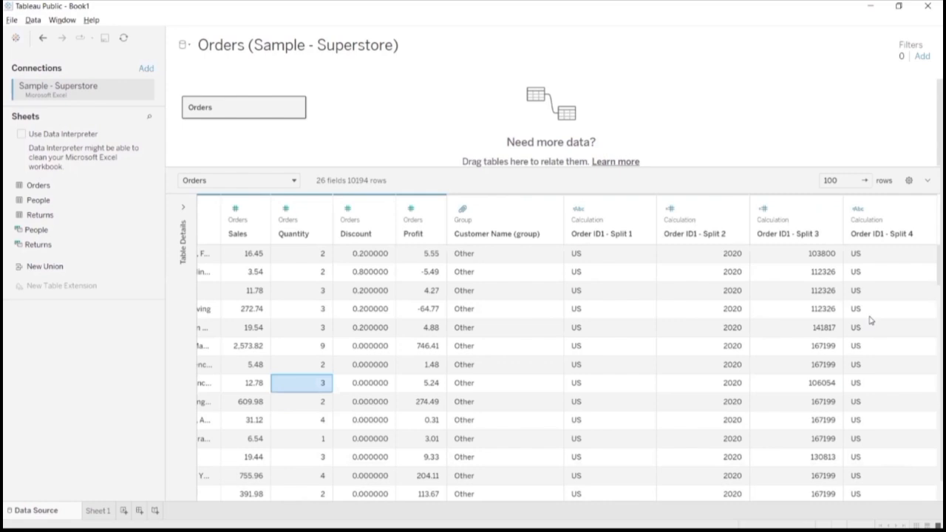
{"action": "key", "text": "Home"}
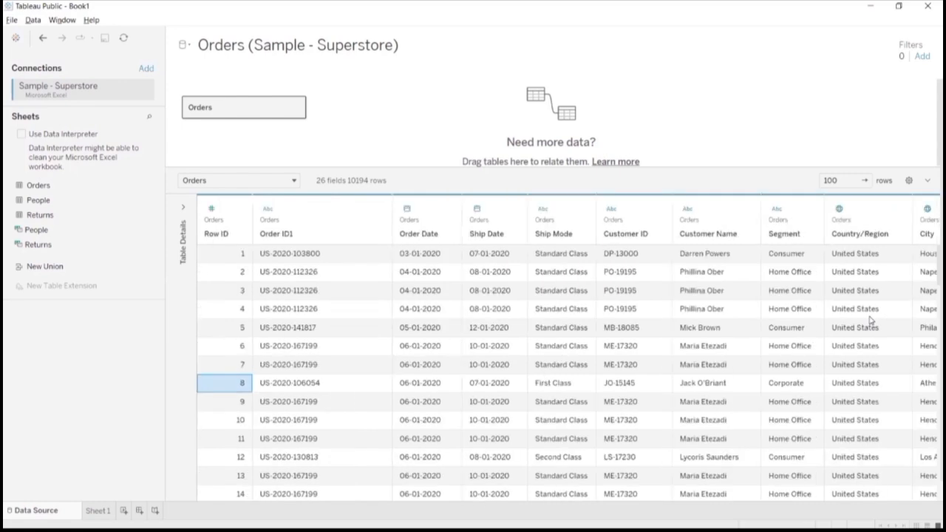
{"action": "left_click", "coordinate": [237, 209]}
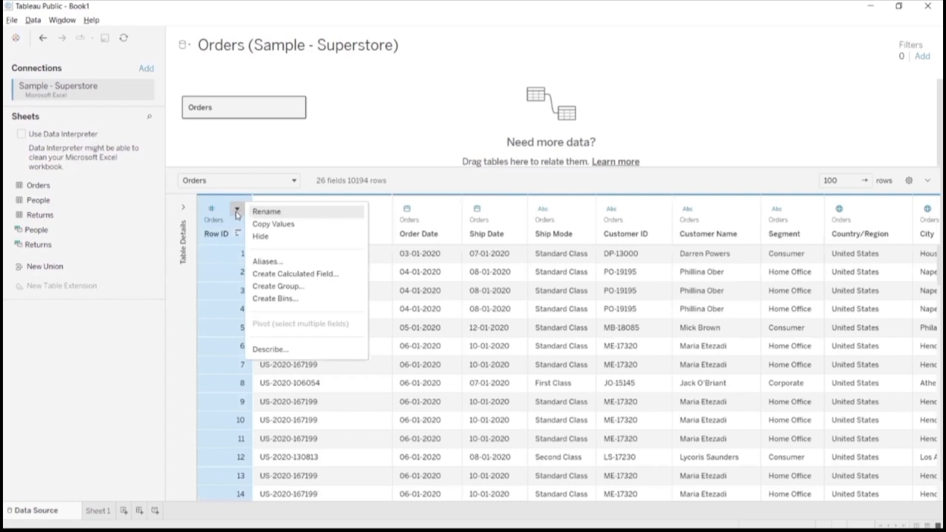
{"action": "left_click", "coordinate": [400, 180]}
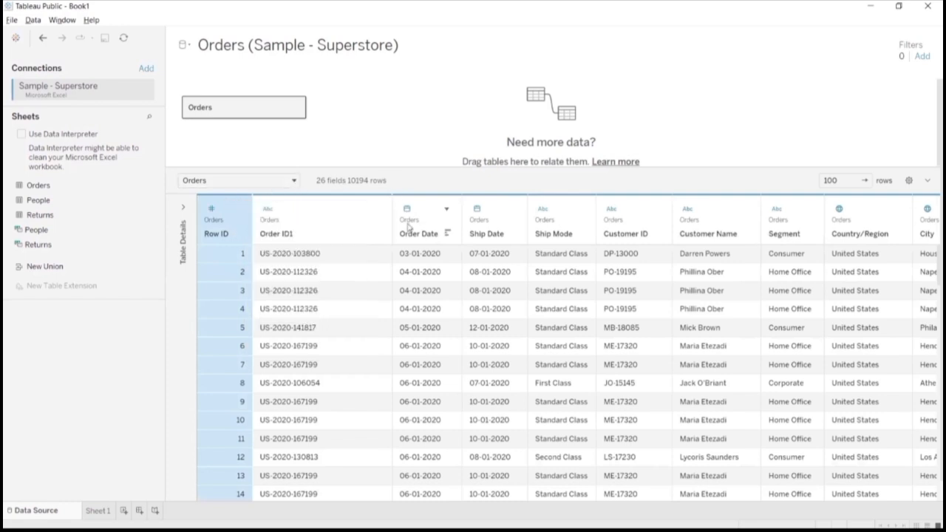
{"action": "left_click", "coordinate": [237, 210]}
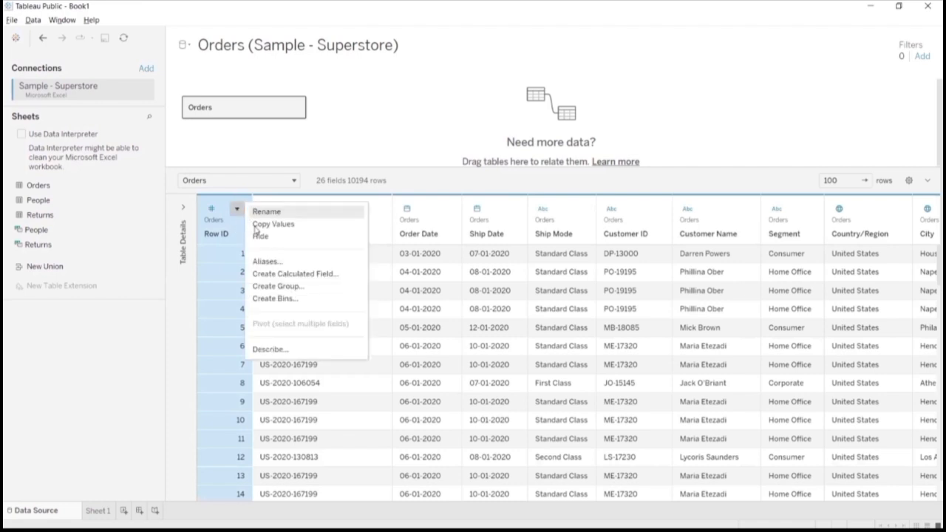
{"action": "left_click", "coordinate": [282, 299]}
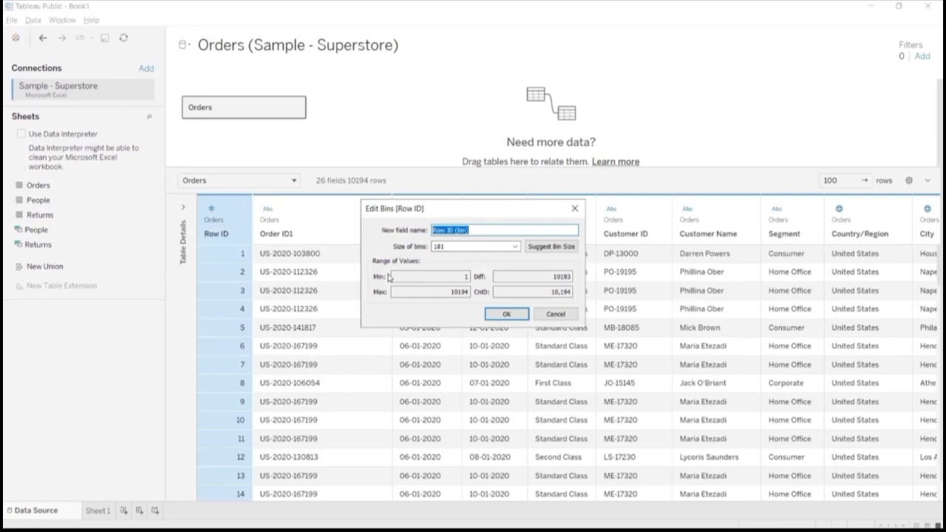
{"action": "left_click", "coordinate": [456, 246]}
{"action": "double_click", "coordinate": [455, 246]}
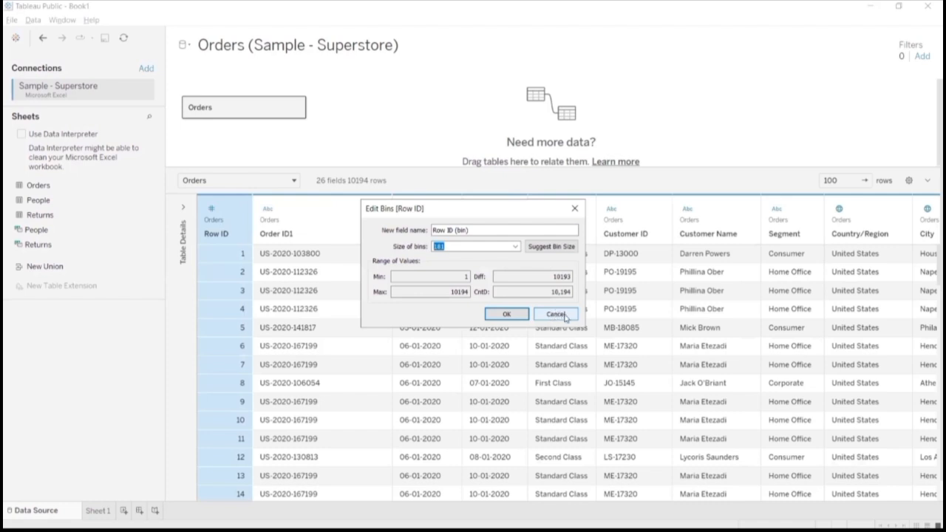
{"action": "left_click", "coordinate": [556, 314]}
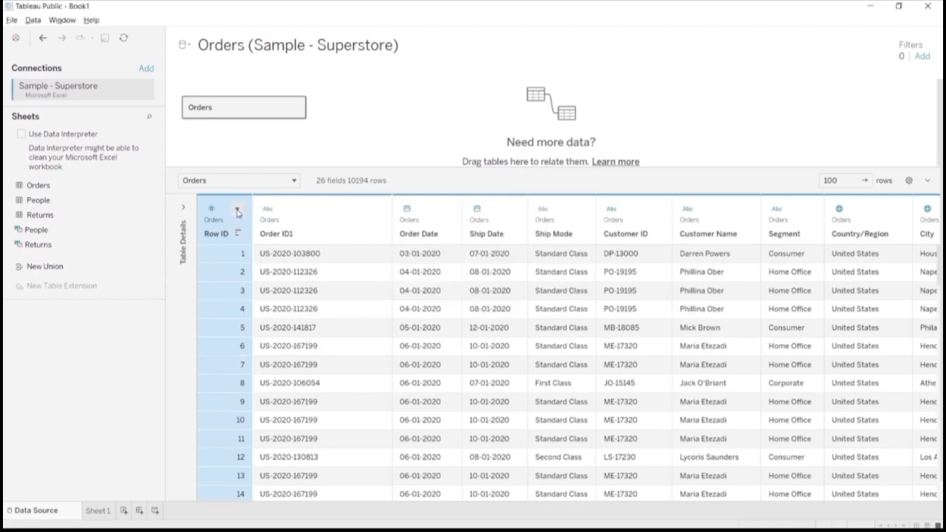
- Select Row ID, Order Date, Ship Date and Ship Mode together, review their shared column options, and close them without applying any
{"action": "left_click", "coordinate": [238, 210]}
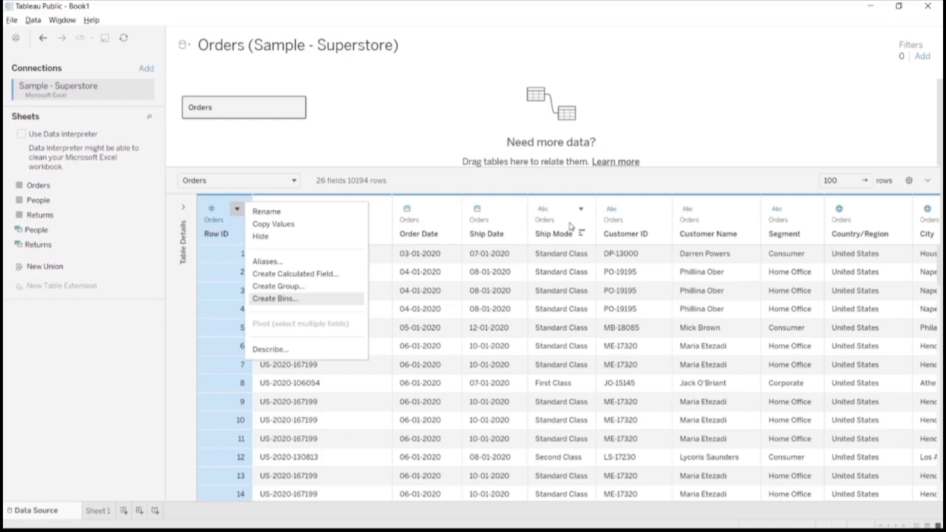
{"action": "left_click", "coordinate": [432, 212], "text": "ctrl"}
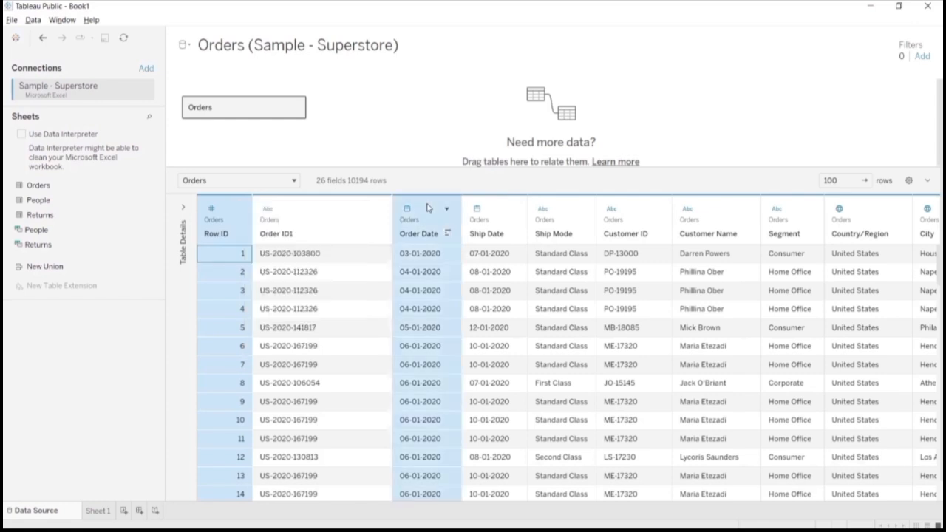
{"action": "left_click", "coordinate": [501, 201], "text": "ctrl"}
{"action": "left_click", "coordinate": [581, 209], "text": "ctrl"}
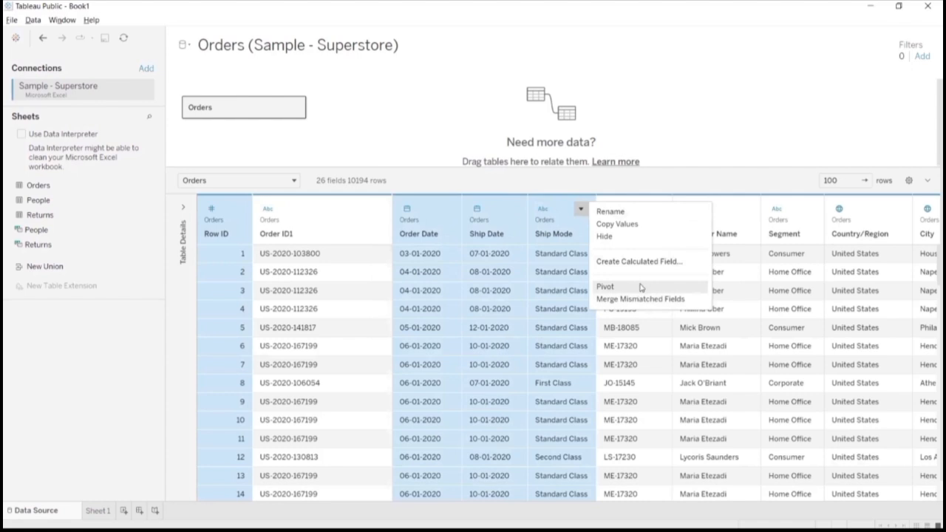
{"action": "left_click", "coordinate": [709, 179]}
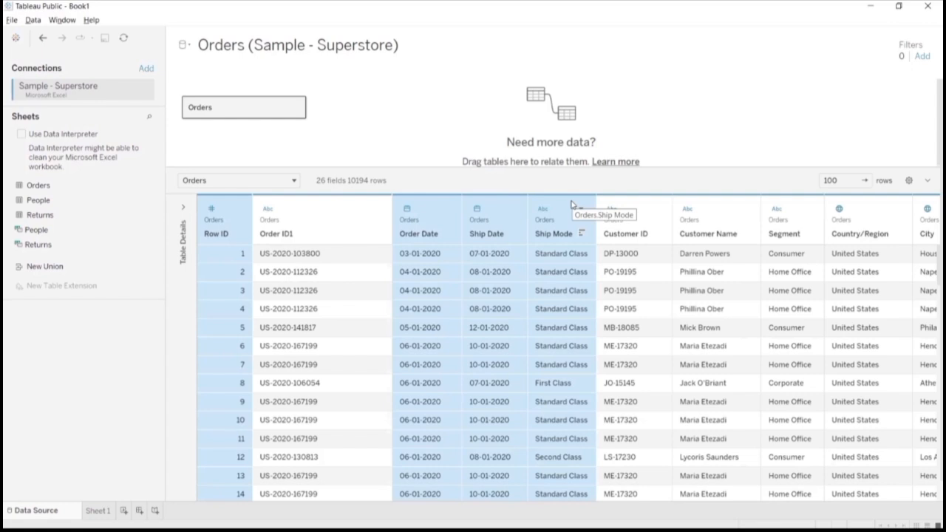
- Select only Order Date and Ship Date together and review their shared options, including Pivot and Merge Mismatched Fields, without applying any
{"action": "left_click", "coordinate": [428, 209]}
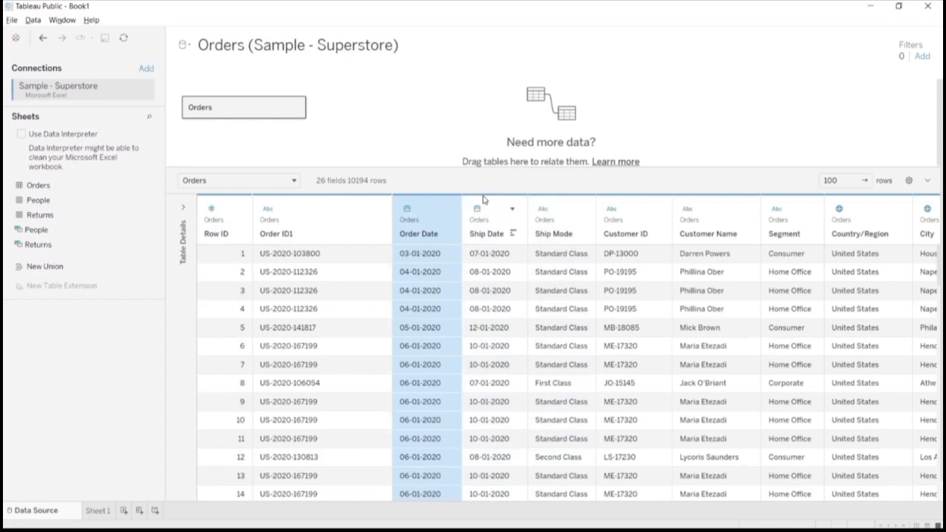
{"action": "left_click", "coordinate": [494, 203], "text": "ctrl"}
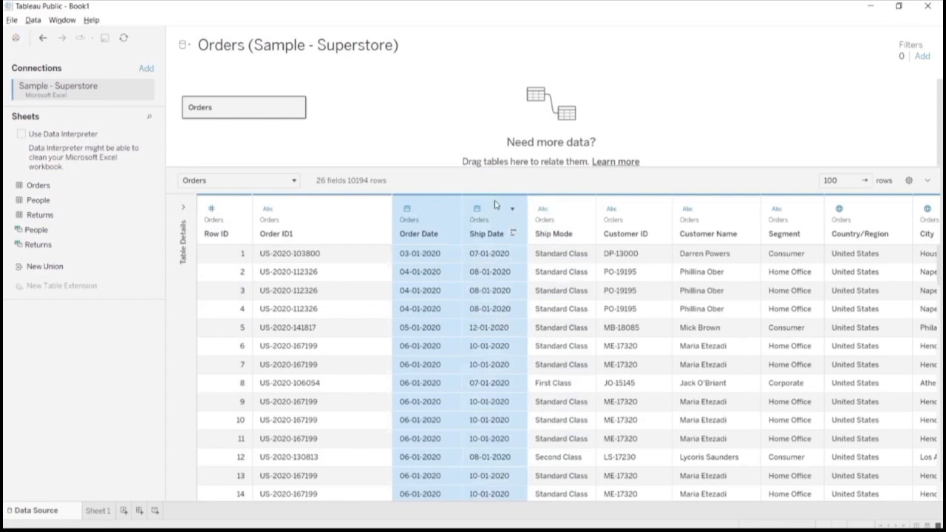
{"action": "left_click", "coordinate": [512, 208]}
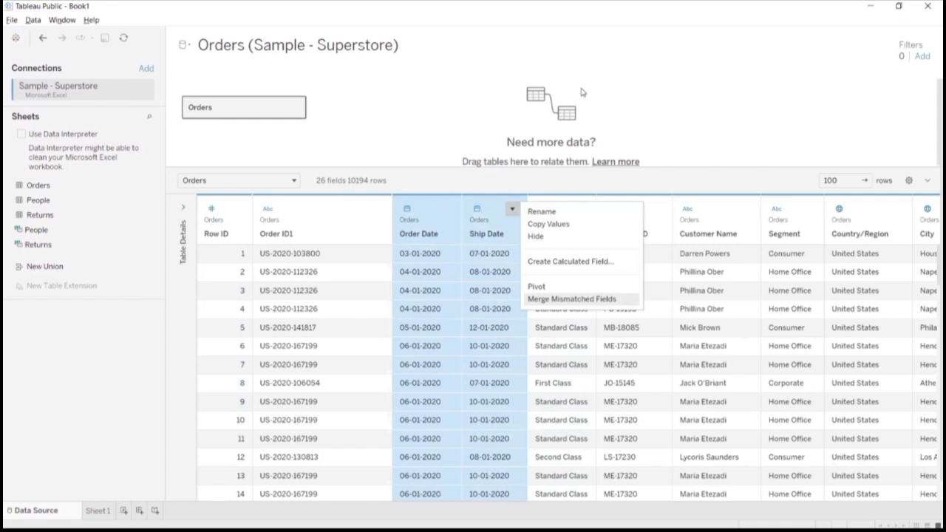
{"action": "left_click", "coordinate": [183, 210]}
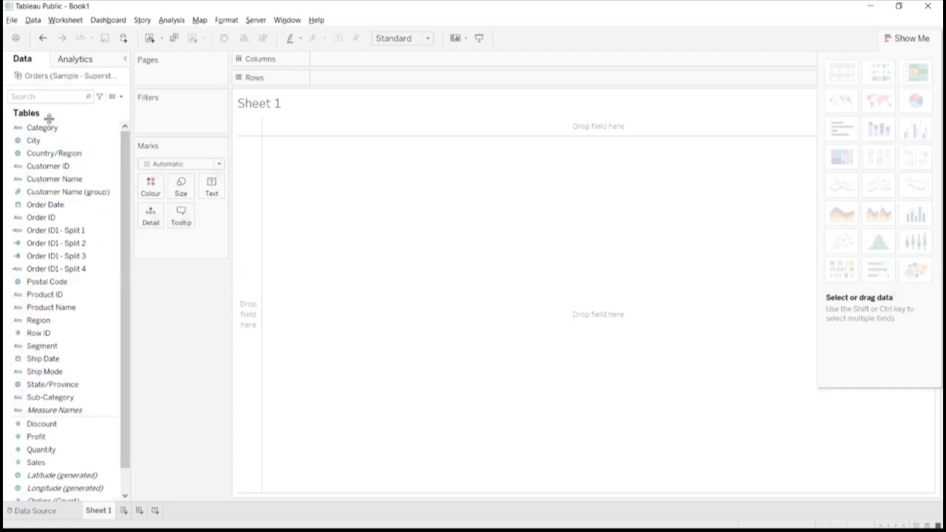
- In Sheet 1, place Category on Rows and take it off the view again
{"action": "left_click", "coordinate": [16, 128]}
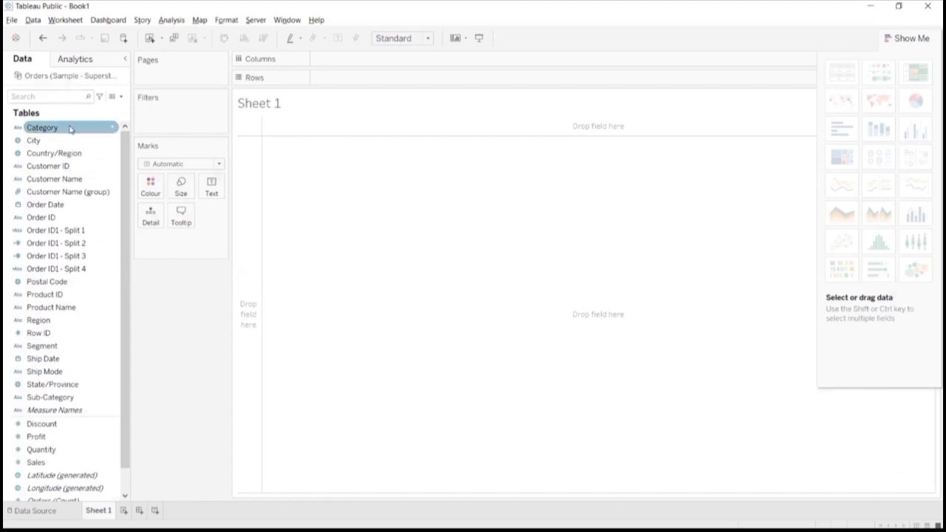
{"action": "left_click_drag", "start_coordinate": [57, 131], "coordinate": [367, 80]}
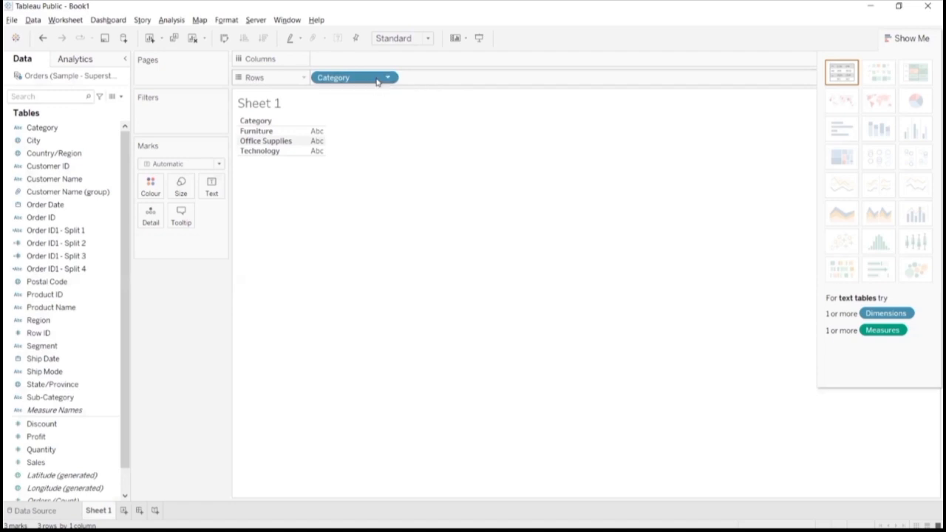
{"action": "left_click_drag", "start_coordinate": [380, 78], "coordinate": [236, 255]}
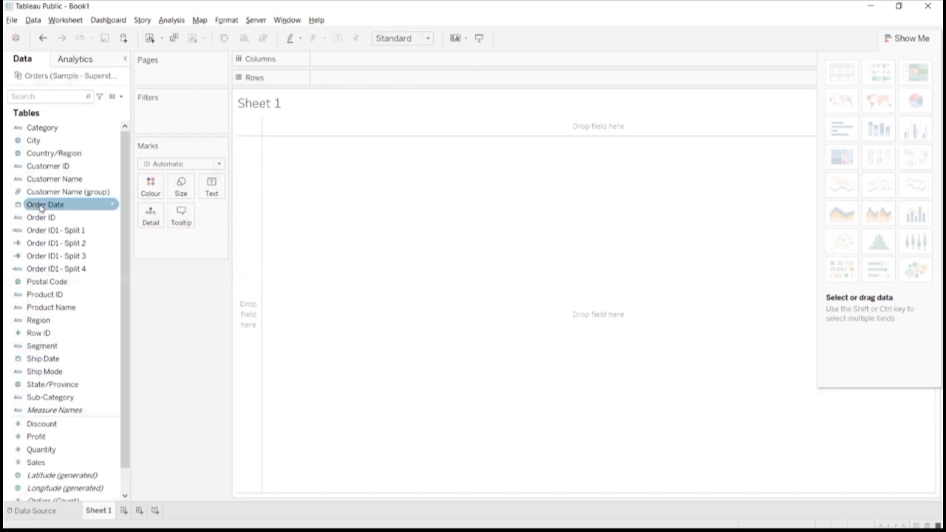
- Place Order Date on Rows as continuous months with the year, and collapse the Show Me chart suggestions
{"action": "left_click_drag", "start_coordinate": [39, 207], "coordinate": [347, 78]}
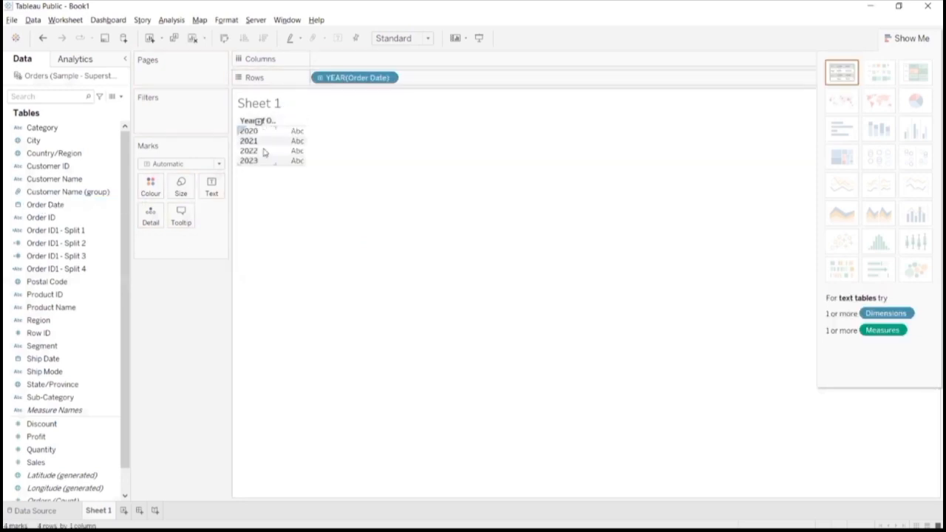
{"action": "left_click", "coordinate": [388, 77]}
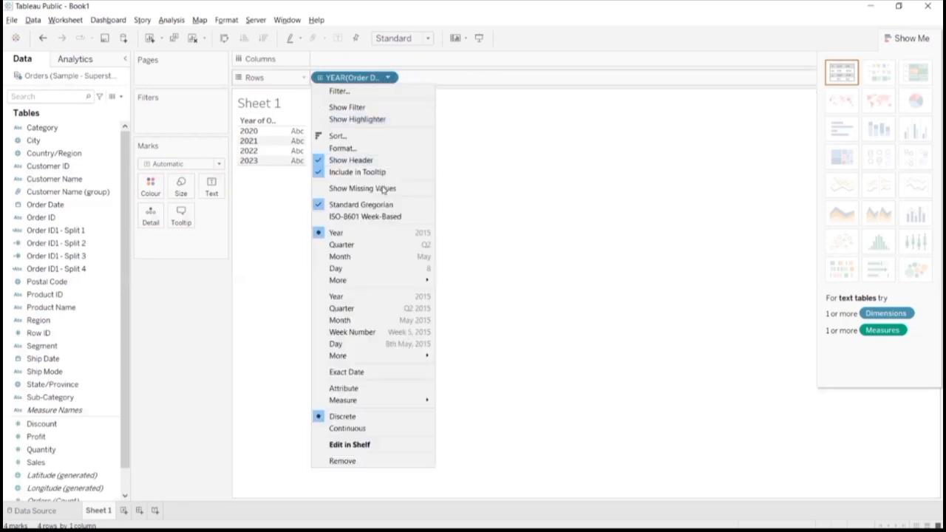
{"action": "left_click", "coordinate": [377, 321]}
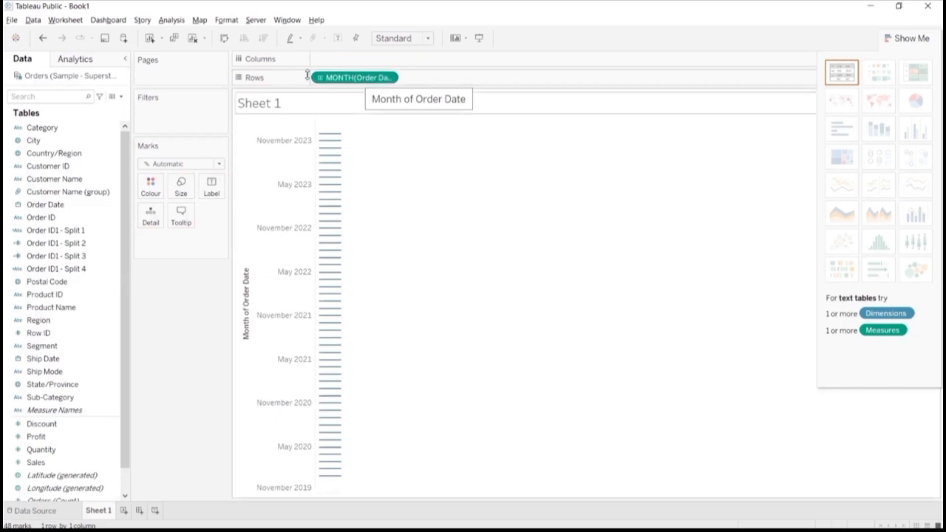
{"action": "left_click", "coordinate": [914, 39]}
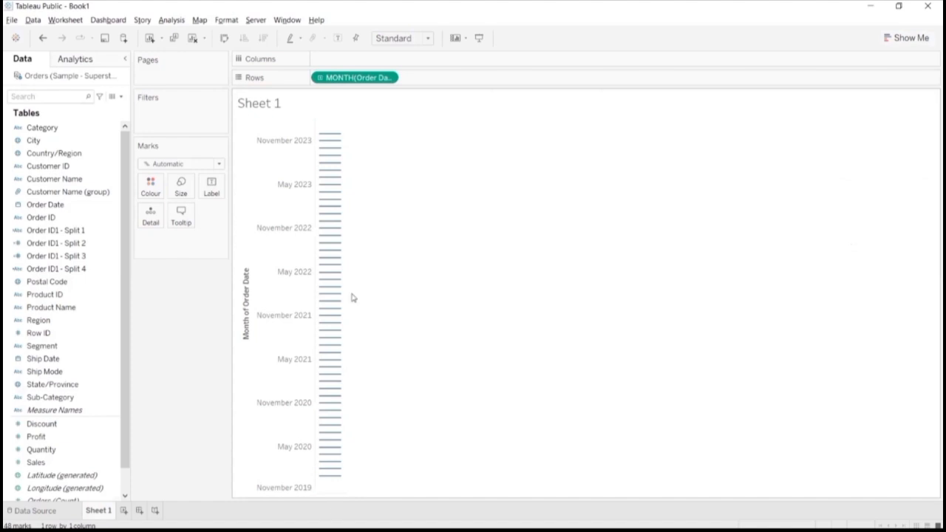
- Convert the month of Order Date on Rows to discrete and look through the listed months
{"action": "left_click", "coordinate": [388, 78]}
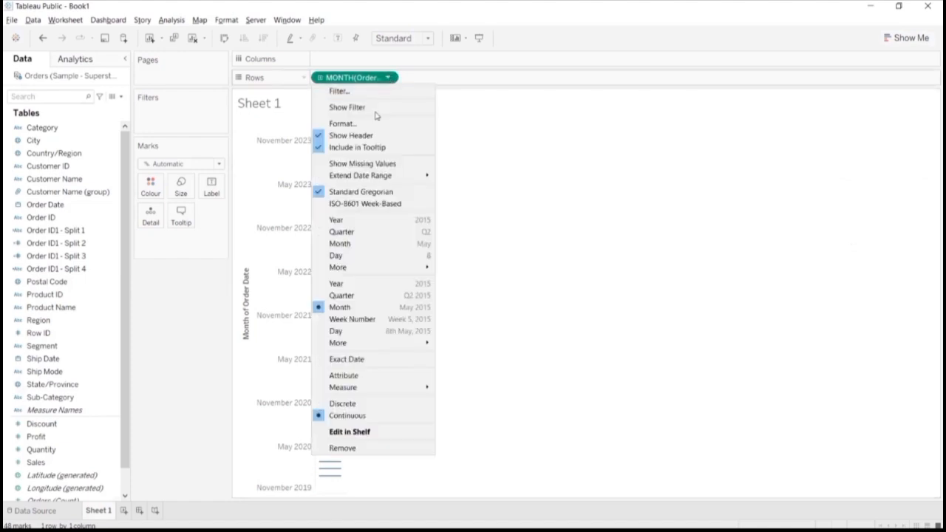
{"action": "left_click", "coordinate": [356, 403]}
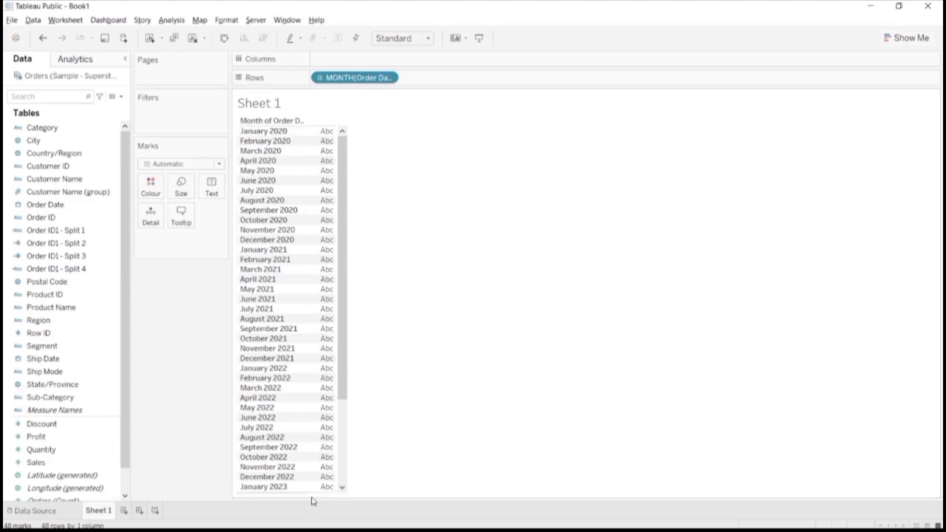
{"action": "mouse_move", "coordinate": [312, 487]}
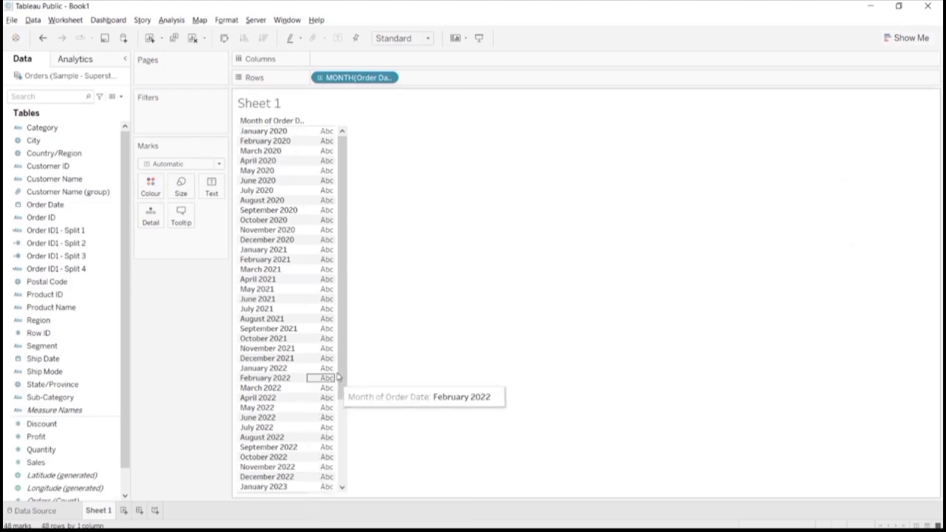
{"action": "left_click_drag", "start_coordinate": [342, 403], "coordinate": [342, 254]}
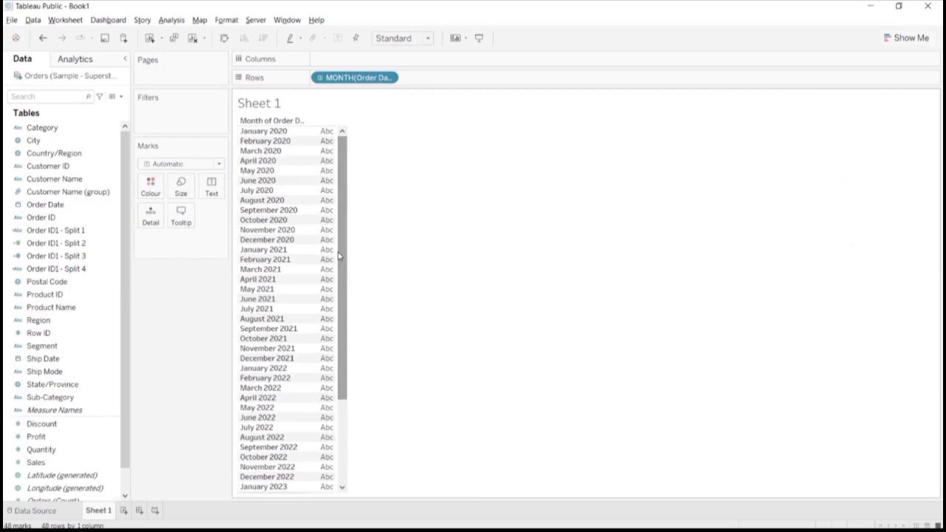
- Chart the sum of Sales on Rows against Order Date on Columns, grouped by quarter with the year
{"action": "left_click", "coordinate": [388, 78]}
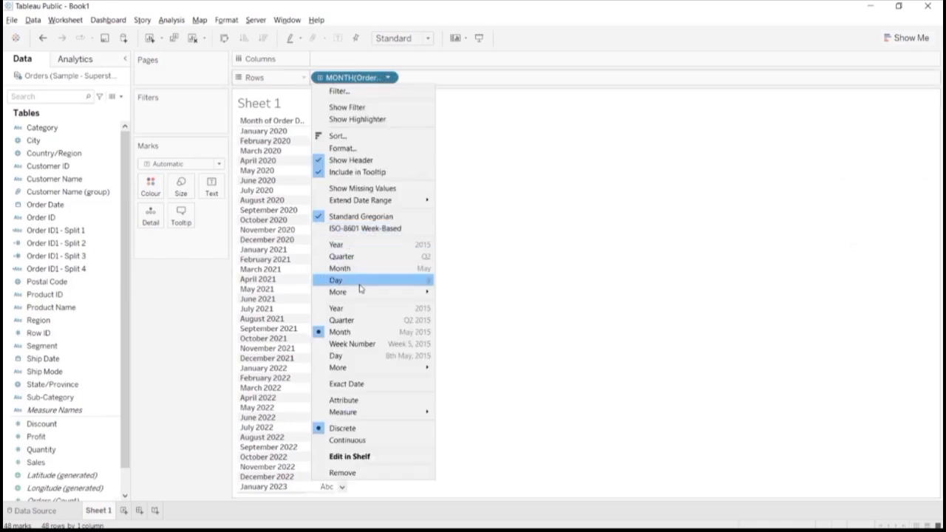
{"action": "left_click", "coordinate": [364, 320]}
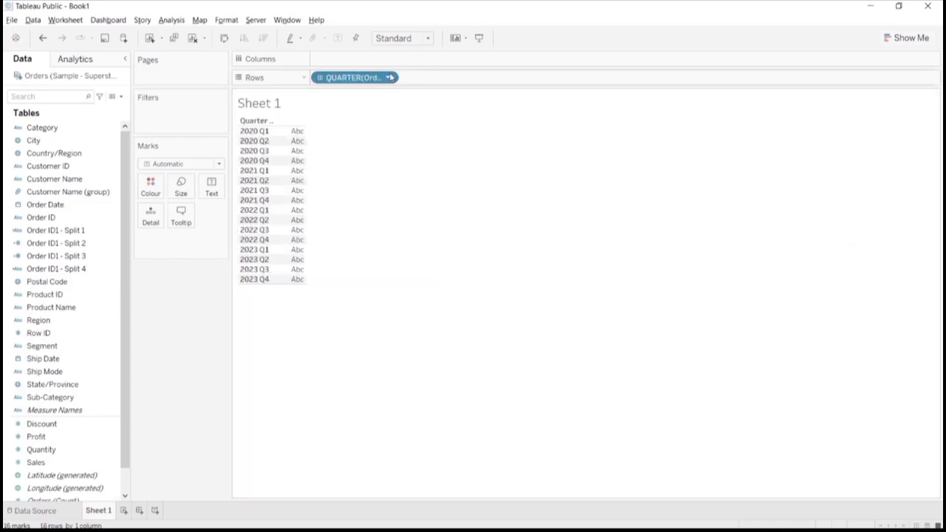
{"action": "left_click_drag", "start_coordinate": [80, 460], "coordinate": [376, 57]}
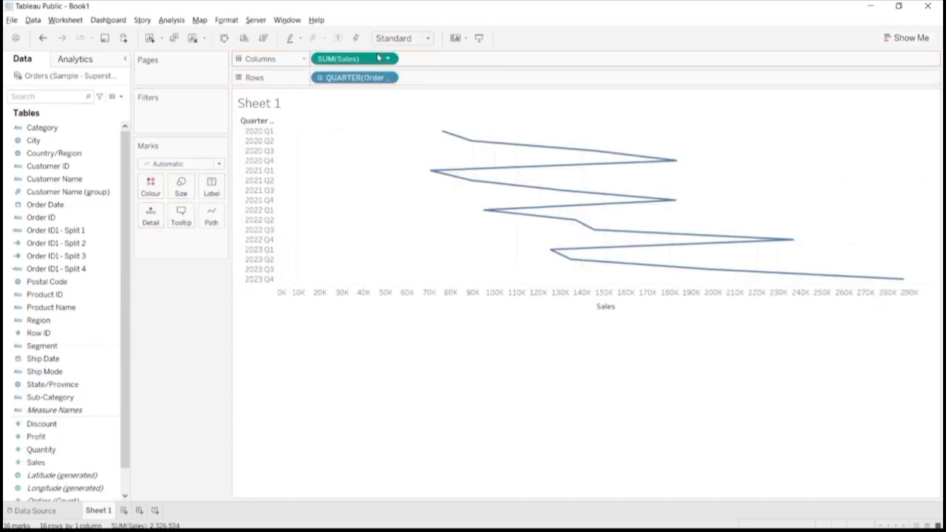
{"action": "left_click", "coordinate": [224, 38]}
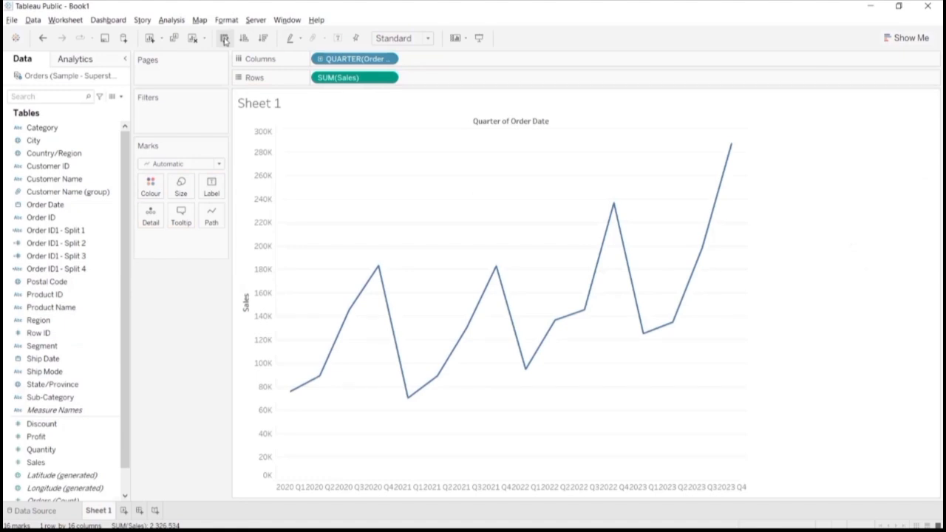
- Convert the sum of Sales to discrete and move the Order Date quarter onto Rows ahead of it
{"action": "right_click", "coordinate": [371, 78]}
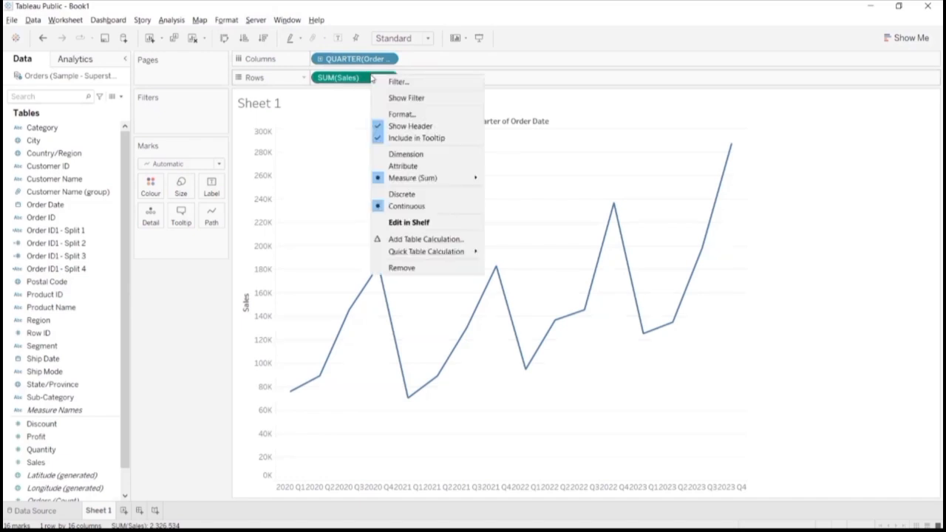
{"action": "left_click", "coordinate": [403, 194]}
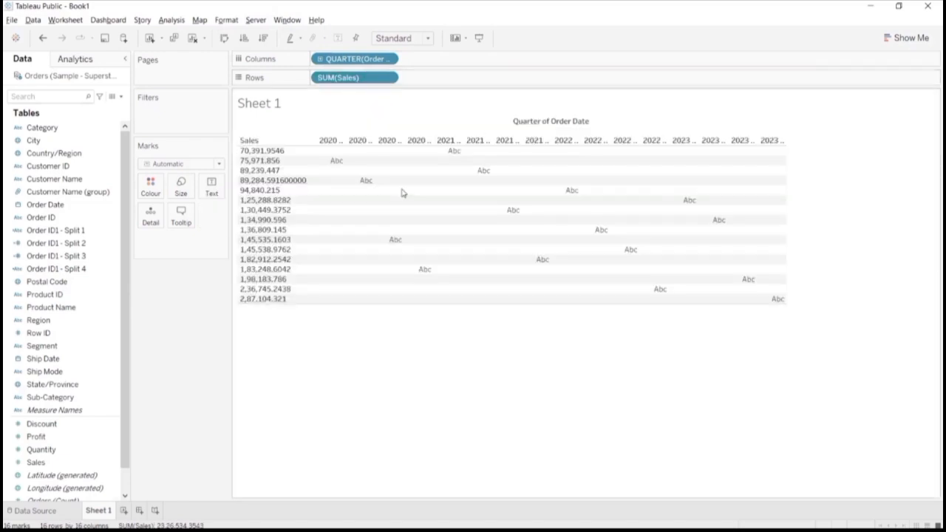
{"action": "left_click_drag", "start_coordinate": [356, 59], "coordinate": [318, 86]}
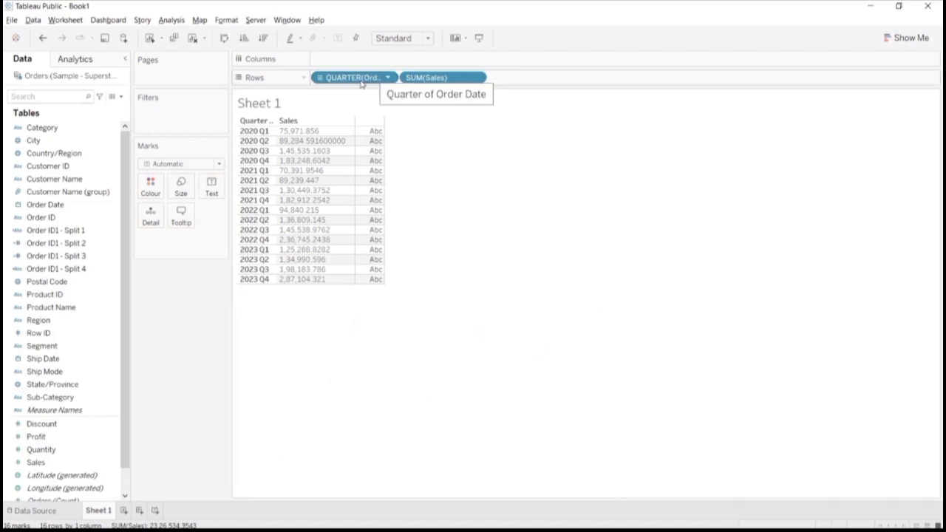
- Clear the view by removing the Order Date quarter and the sum of Sales from Rows
{"action": "left_click_drag", "start_coordinate": [361, 83], "coordinate": [449, 173]}
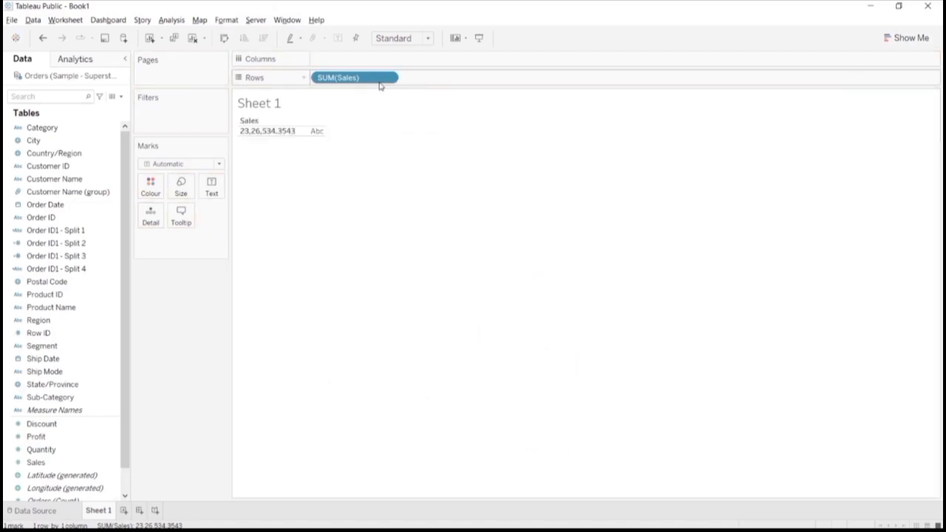
{"action": "left_click_drag", "start_coordinate": [378, 80], "coordinate": [527, 348]}
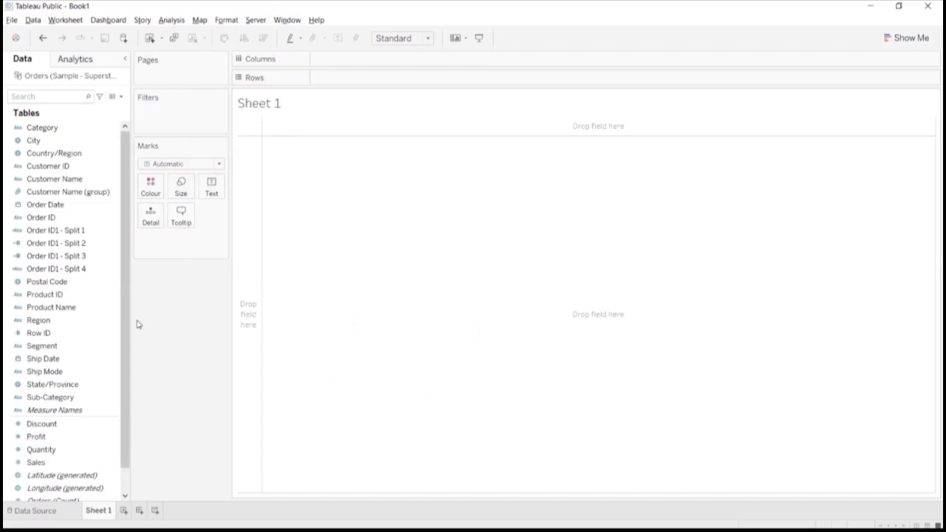
- Review the field options available for the Category dimension and close them without choosing one
{"action": "left_click", "coordinate": [89, 217]}
{"action": "left_click", "coordinate": [86, 128]}
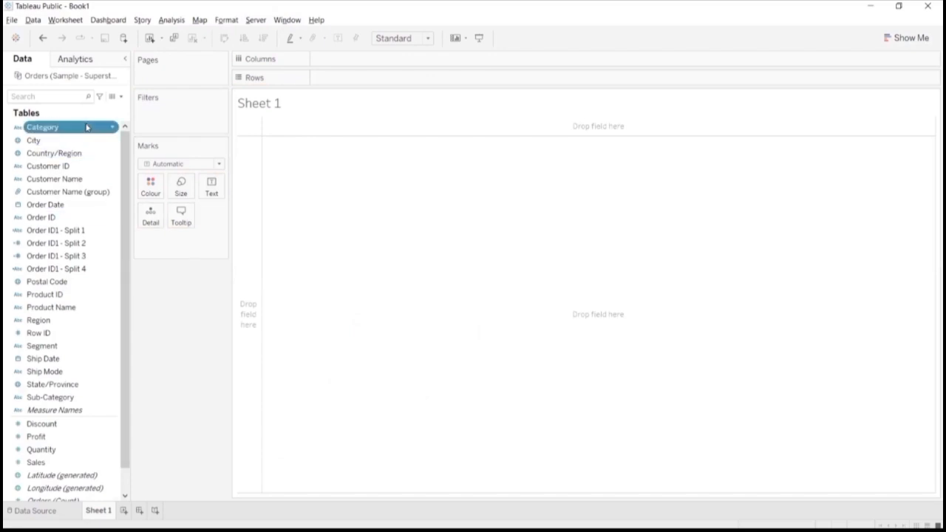
{"action": "right_click", "coordinate": [87, 127]}
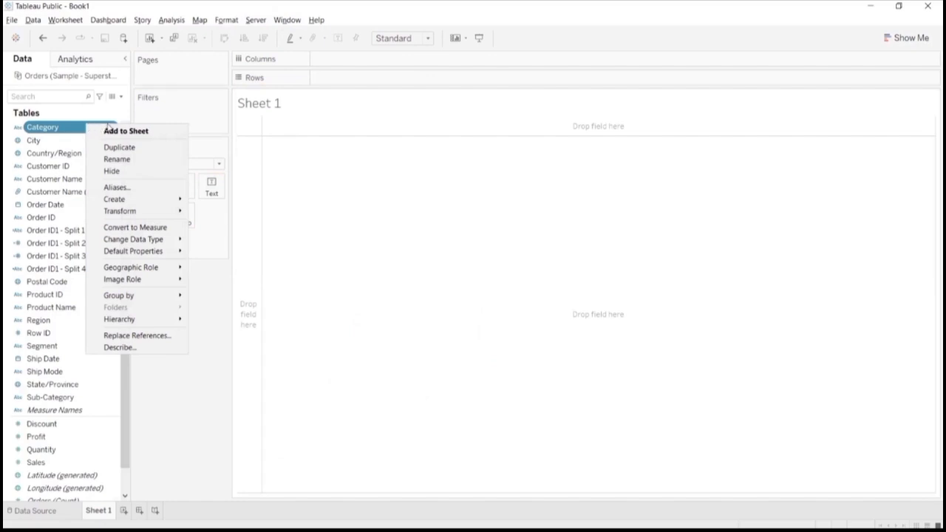
{"action": "left_click", "coordinate": [214, 329]}
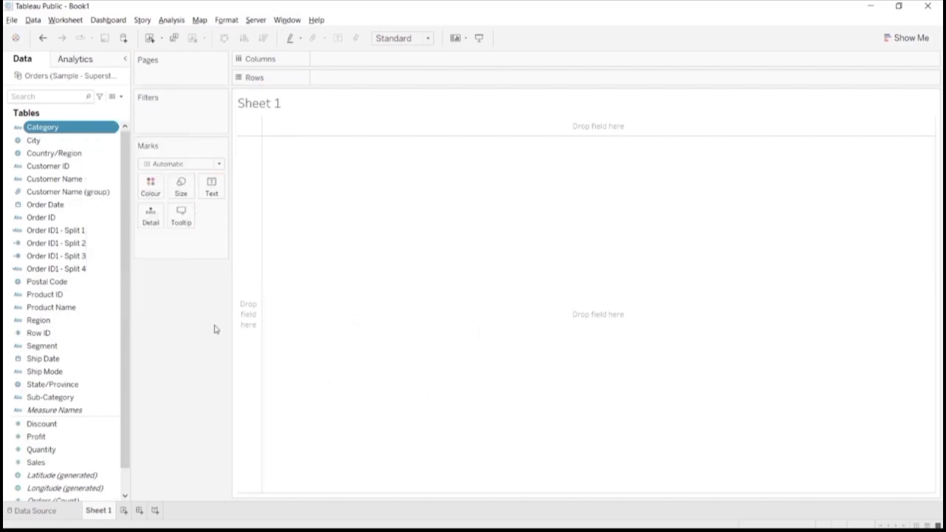
{"action": "scroll", "coordinate": [121, 310], "scroll_direction": "down", "scroll_amount": 1}
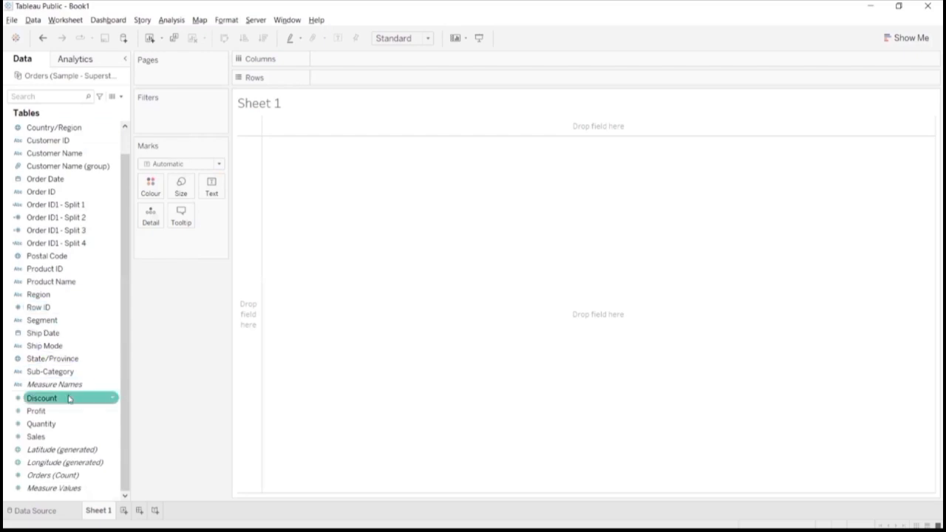
{"action": "left_click_drag", "start_coordinate": [69, 399], "coordinate": [191, 325]}
{"action": "left_click_drag", "start_coordinate": [84, 130], "coordinate": [205, 342]}
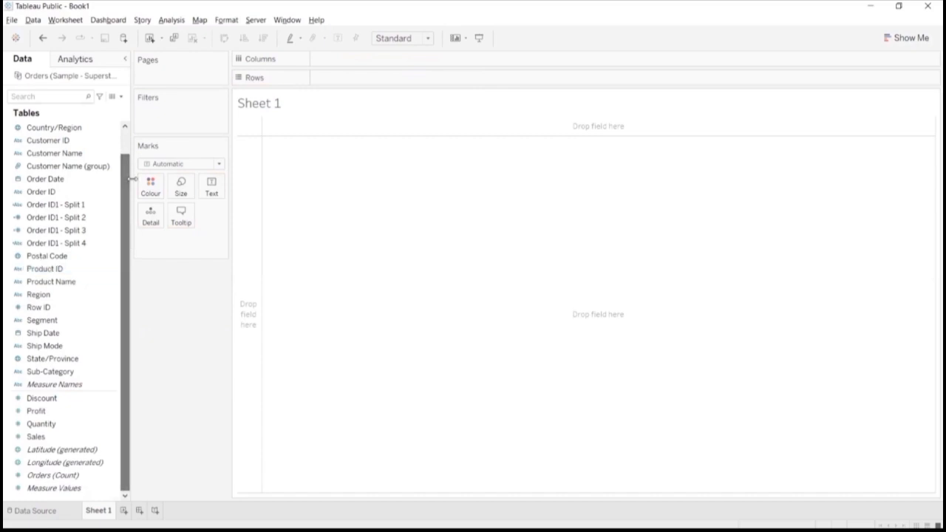
- Review the field options available for the Order Date field and close them without choosing one
{"action": "left_click", "coordinate": [109, 191]}
{"action": "left_click", "coordinate": [91, 182]}
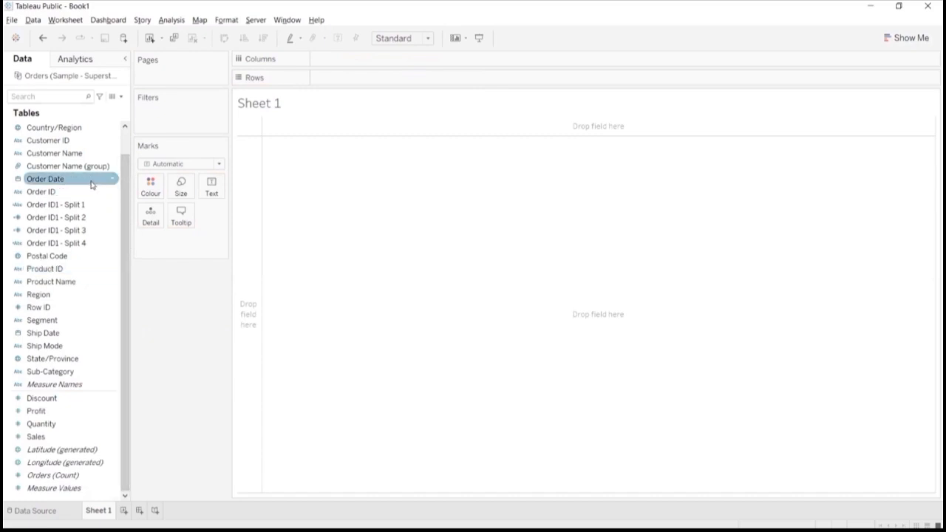
{"action": "right_click", "coordinate": [88, 184]}
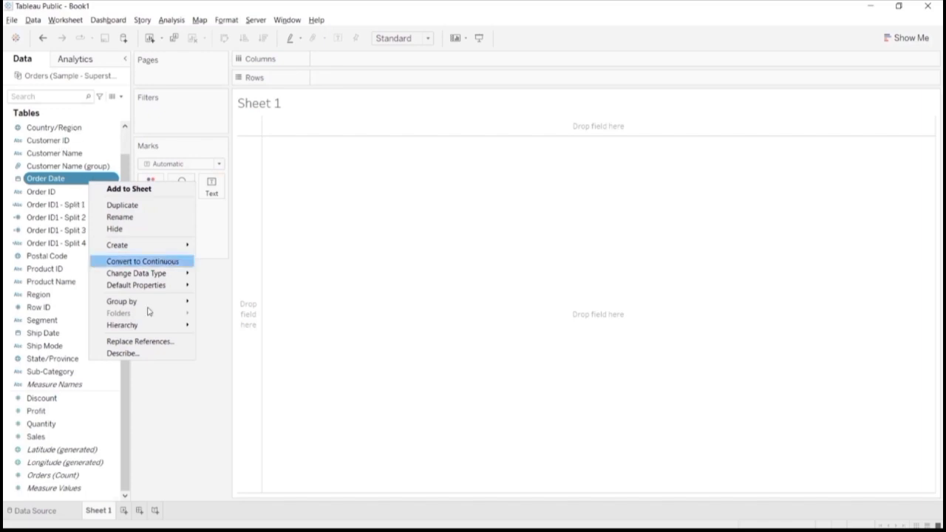
{"action": "left_click", "coordinate": [184, 397]}
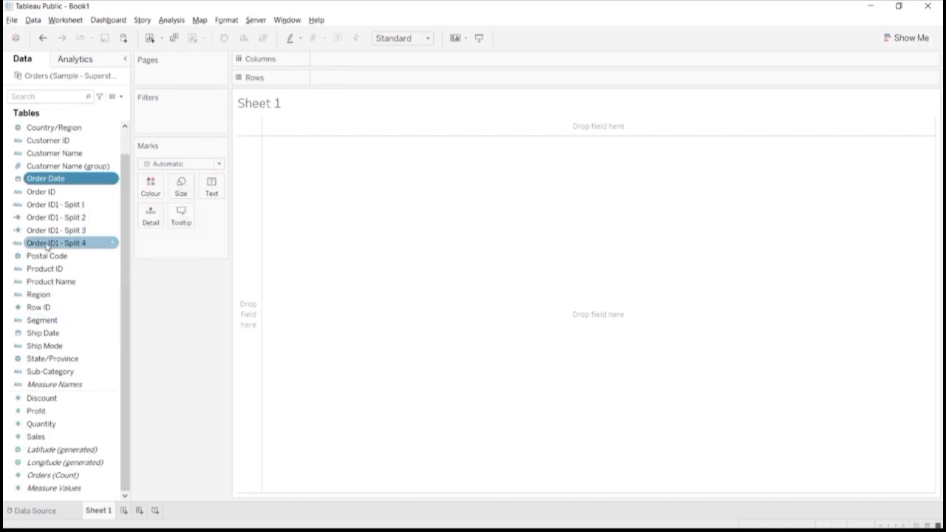
{"action": "scroll", "coordinate": [36, 253], "scroll_direction": "up", "scroll_amount": 1}
{"action": "scroll", "coordinate": [35, 253], "scroll_direction": "down", "scroll_amount": 1}
{"action": "scroll", "coordinate": [37, 277], "scroll_direction": "up", "scroll_amount": 1}
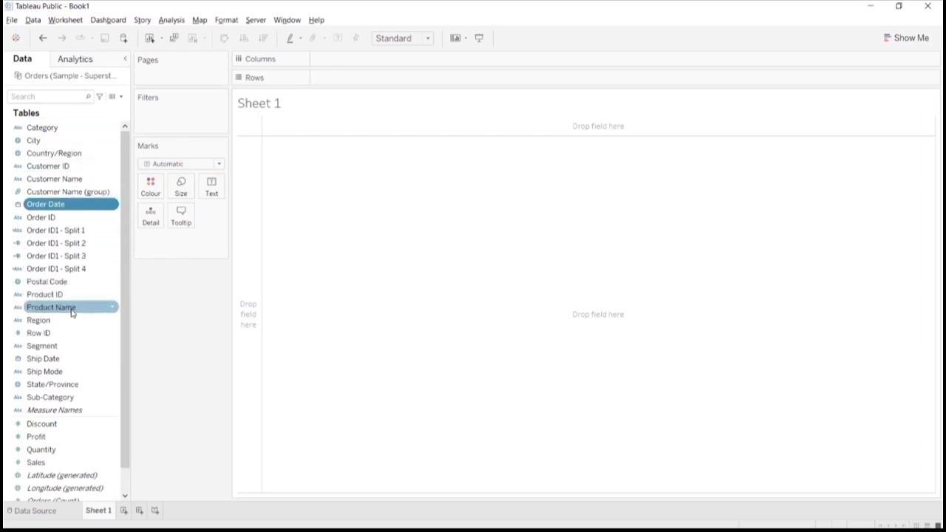
- Examine the data type choices for the Category field without changing its type
{"action": "right_click", "coordinate": [65, 128]}
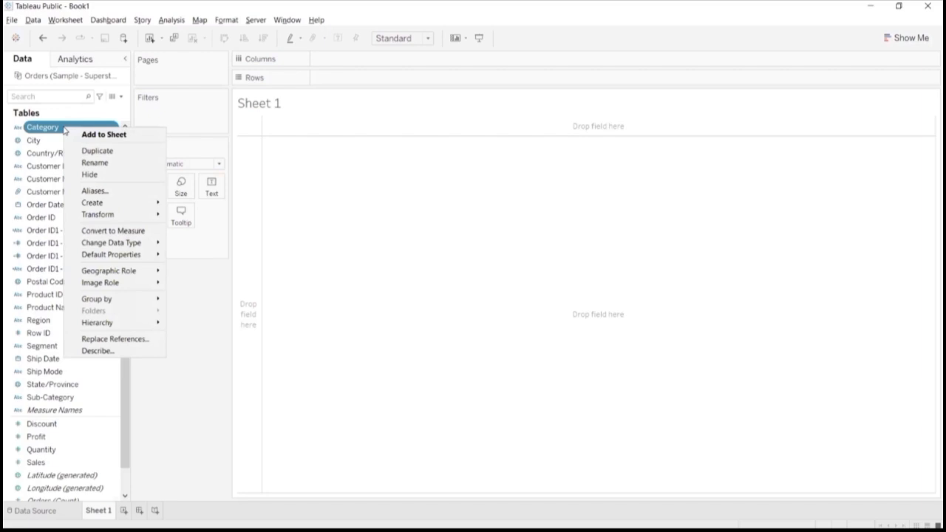
{"action": "mouse_move", "coordinate": [140, 243]}
{"action": "left_click", "coordinate": [198, 303]}
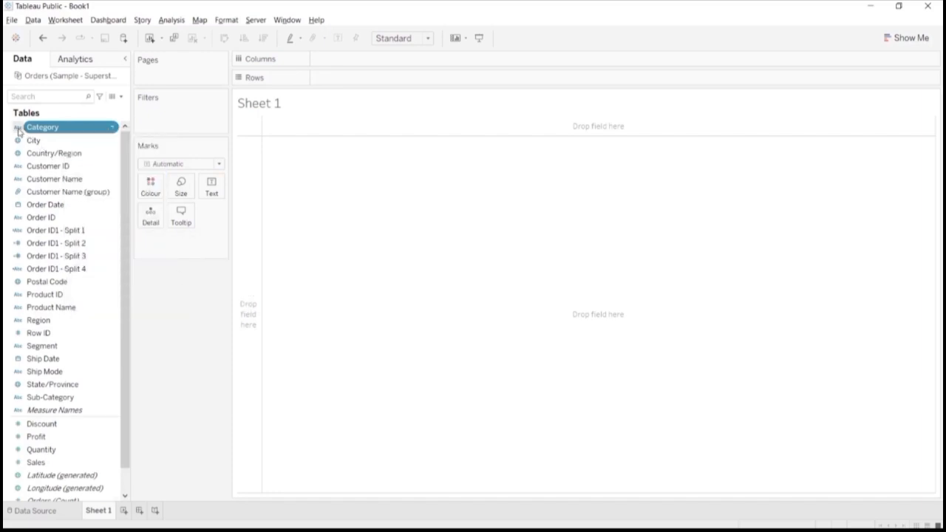
{"action": "left_click", "coordinate": [18, 128]}
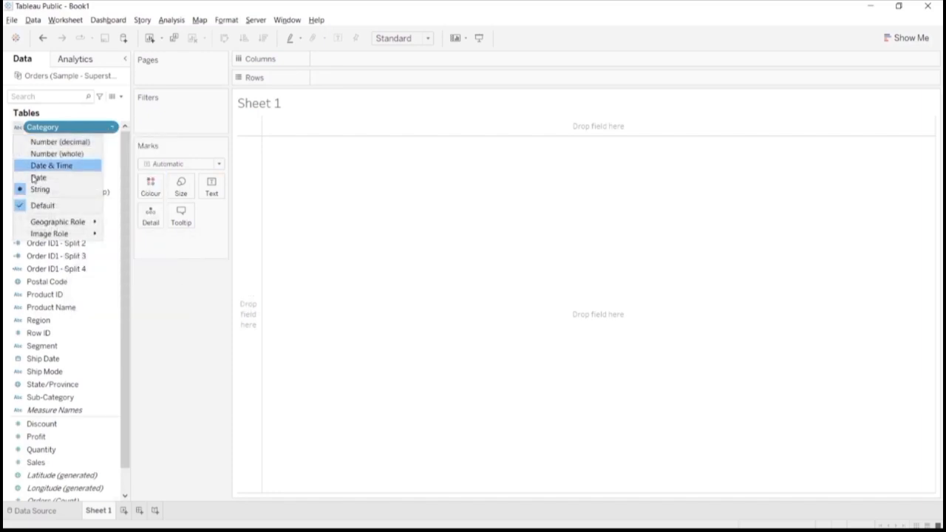
{"action": "left_click", "coordinate": [112, 129]}
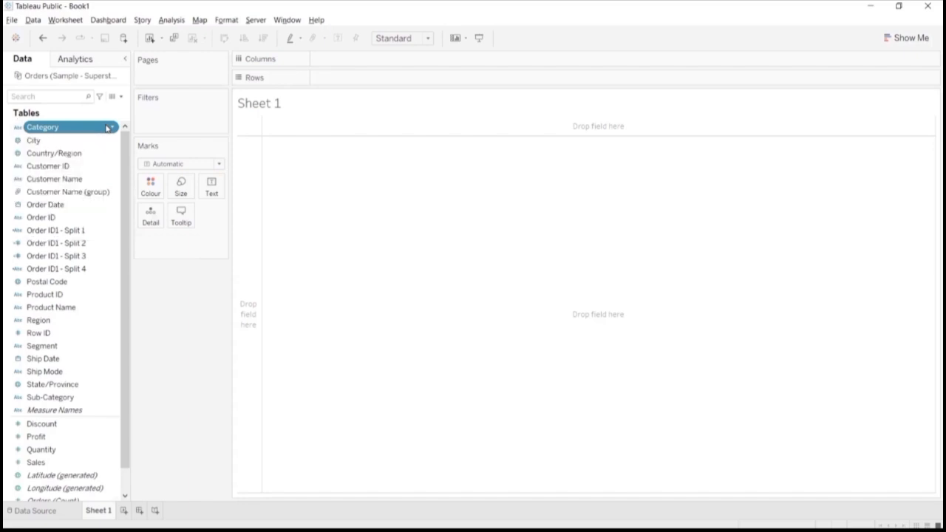
{"action": "mouse_move", "coordinate": [186, 242]}
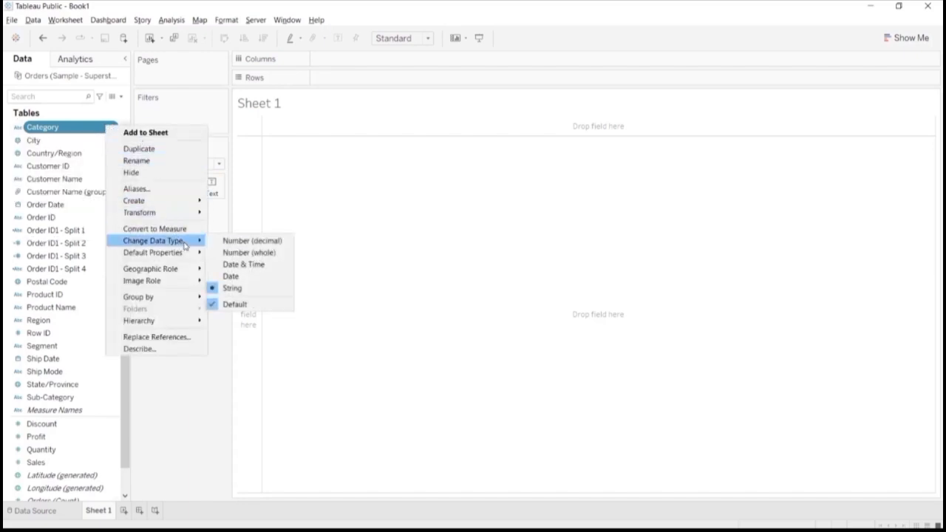
{"action": "left_click", "coordinate": [212, 399]}
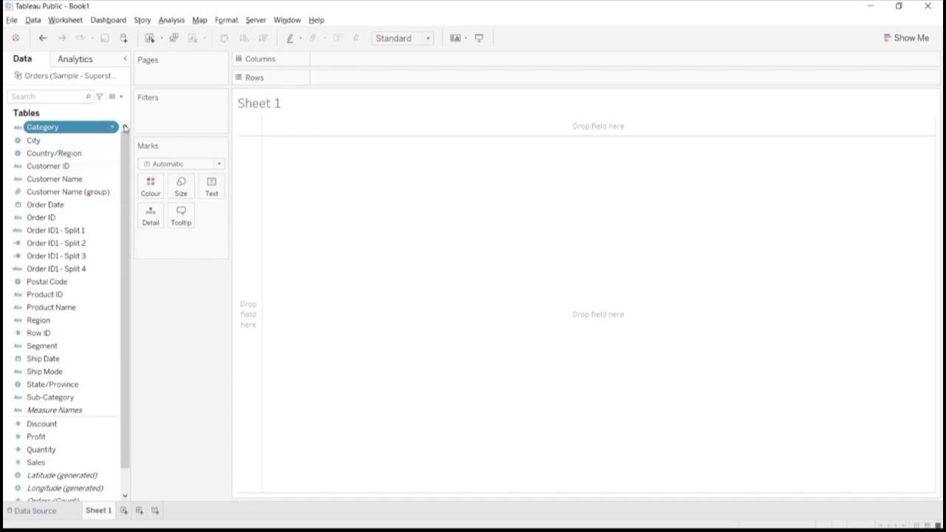
{"action": "left_click", "coordinate": [18, 130]}
{"action": "left_click", "coordinate": [202, 332]}
{"action": "right_click", "coordinate": [94, 129]}
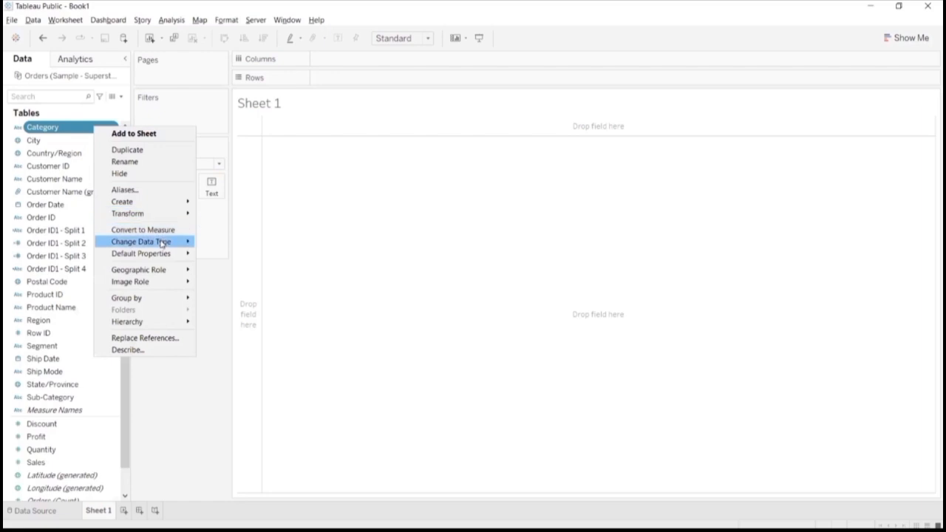
{"action": "mouse_move", "coordinate": [163, 243]}
{"action": "left_click", "coordinate": [188, 393]}
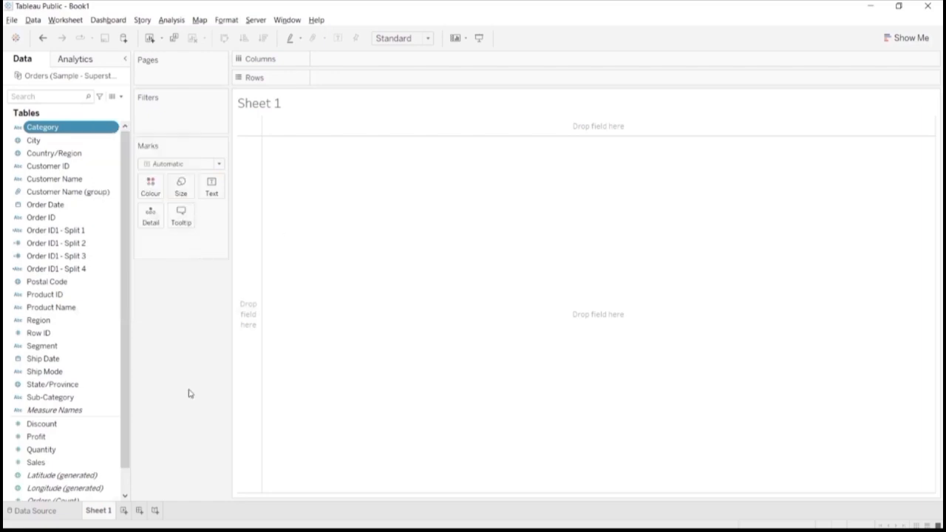
- Convert the Category dimension to a measure
{"action": "right_click", "coordinate": [77, 130]}
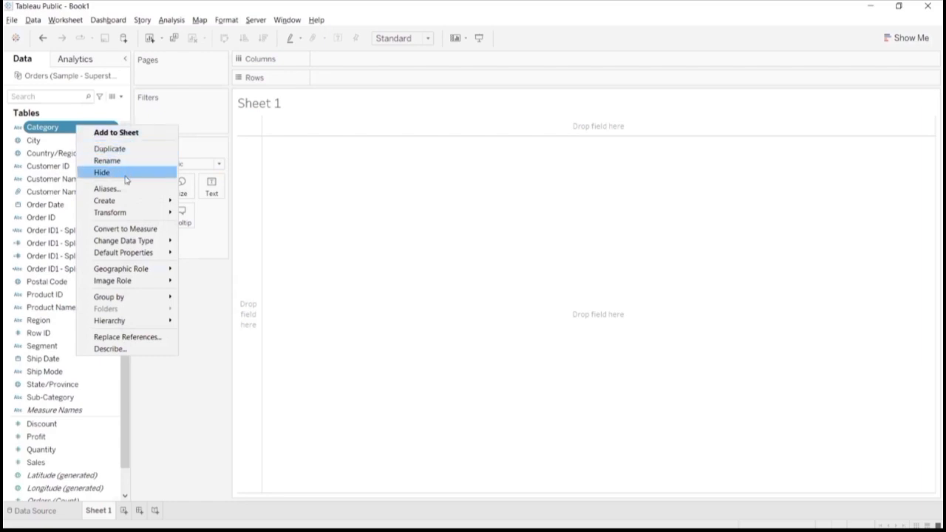
{"action": "mouse_move", "coordinate": [126, 213]}
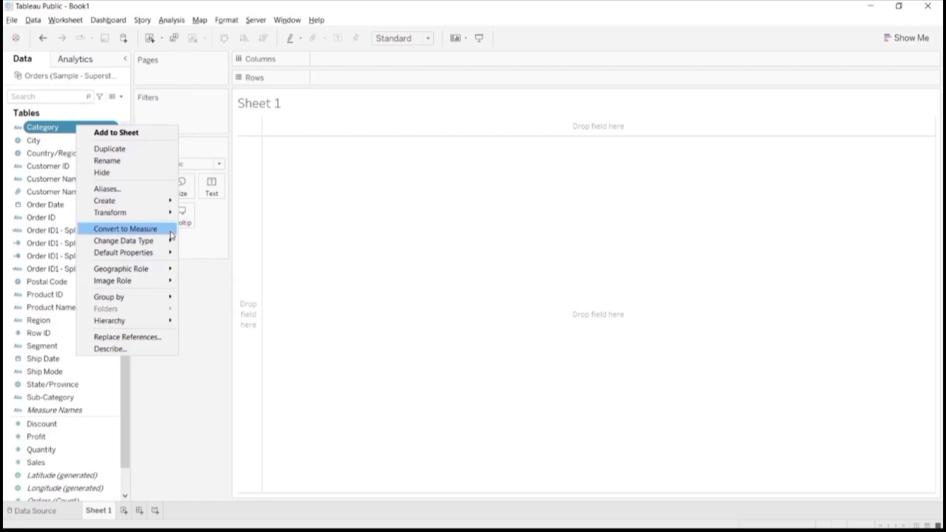
{"action": "left_click", "coordinate": [126, 229]}
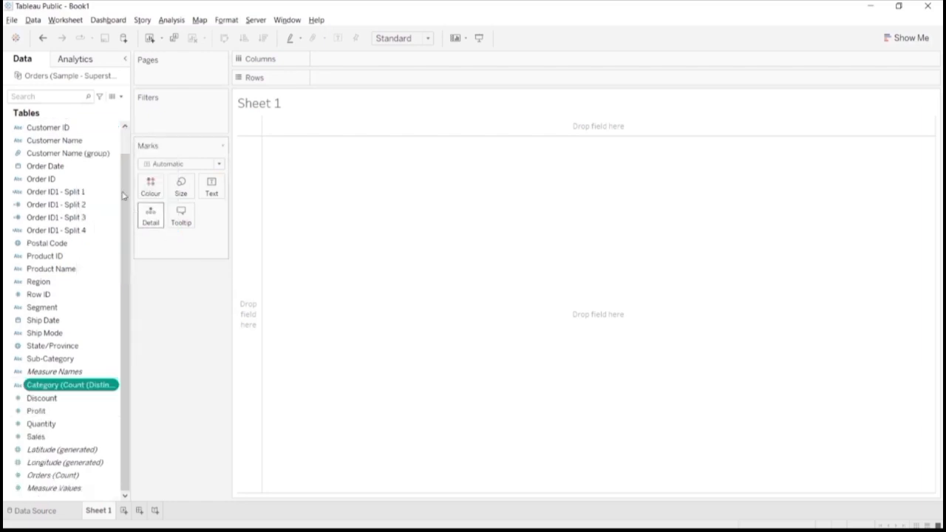
- Examine the default aggregation choices for the Category measure without changing the setting
{"action": "right_click", "coordinate": [62, 387]}
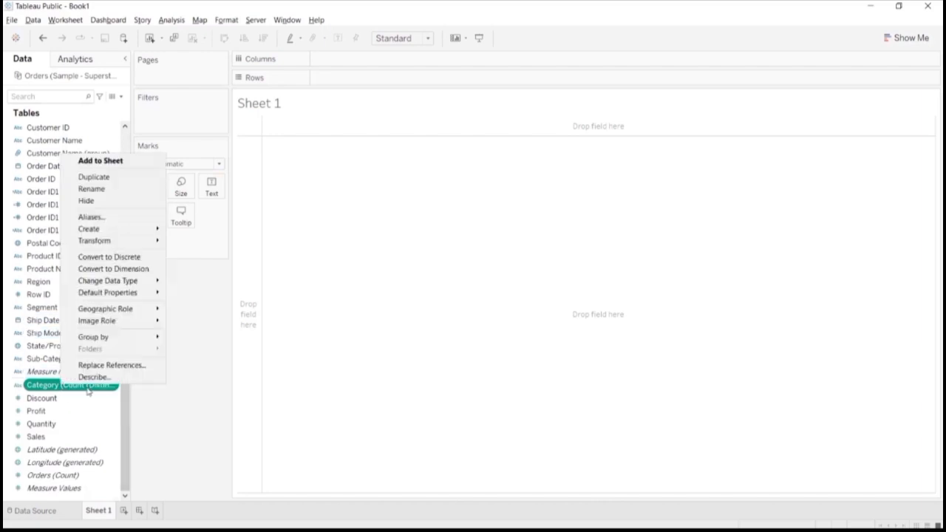
{"action": "mouse_move", "coordinate": [155, 295]}
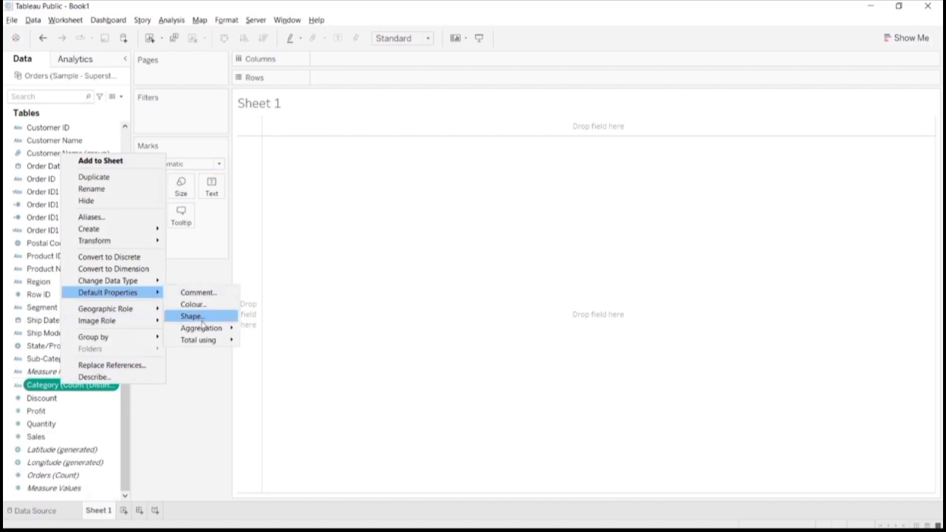
{"action": "mouse_move", "coordinate": [206, 330]}
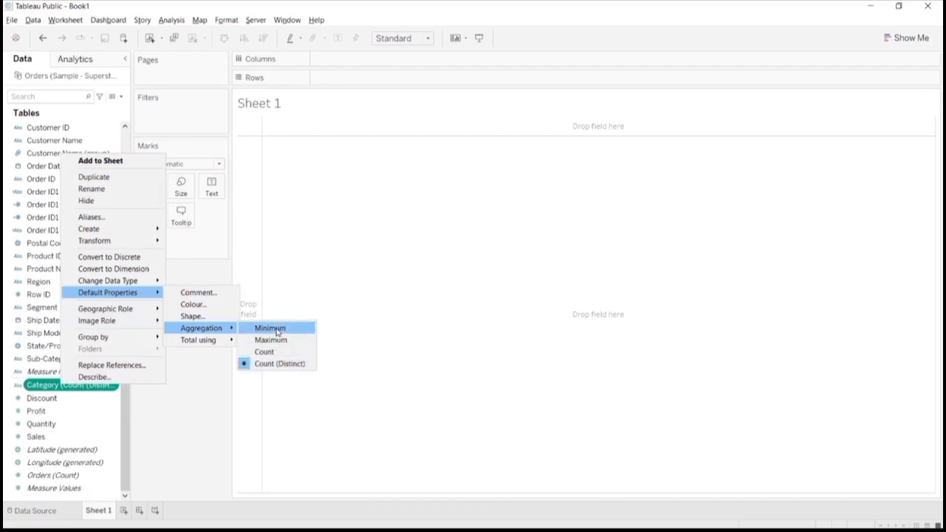
{"action": "left_click", "coordinate": [147, 399]}
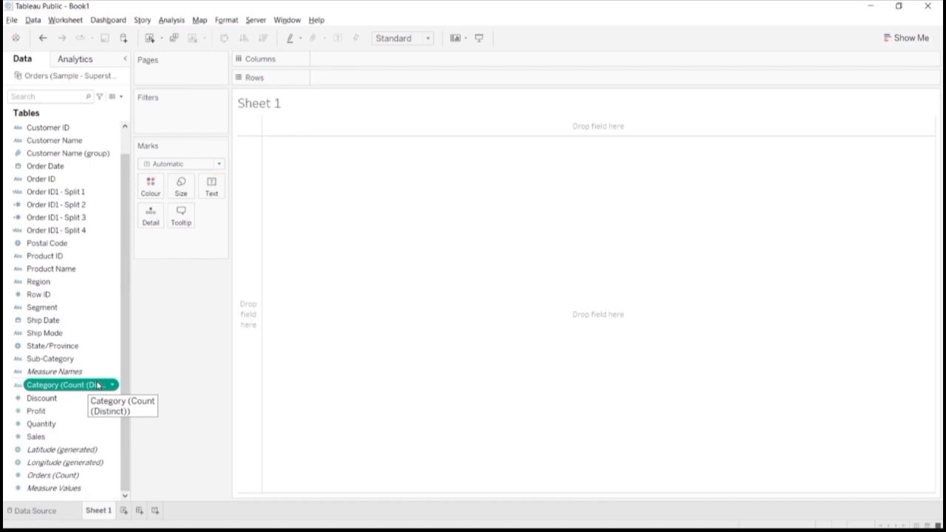
{"action": "right_click", "coordinate": [98, 384]}
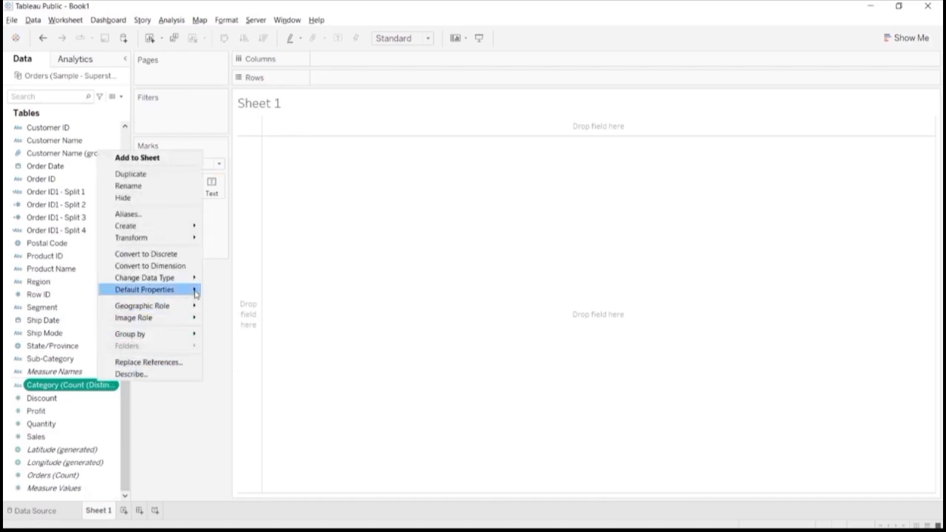
{"action": "mouse_move", "coordinate": [196, 292]}
{"action": "mouse_move", "coordinate": [248, 326]}
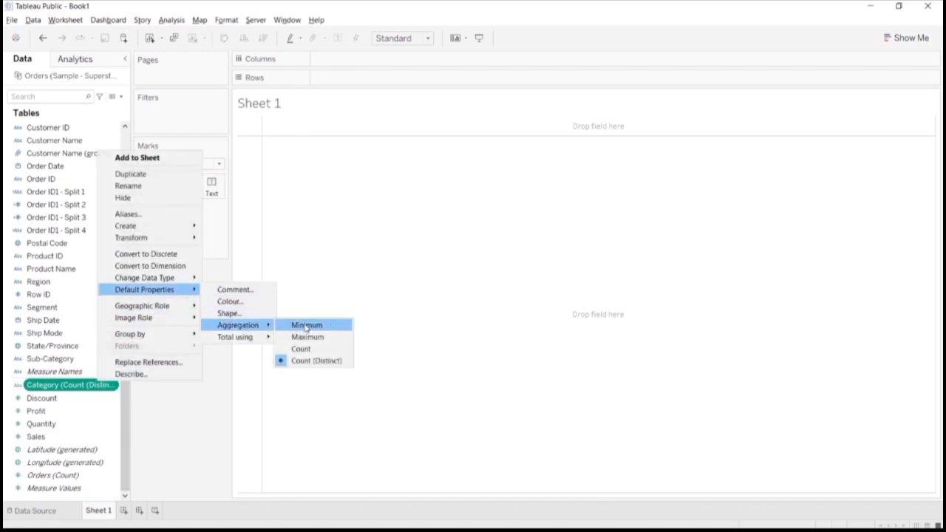
{"action": "left_click", "coordinate": [194, 413]}
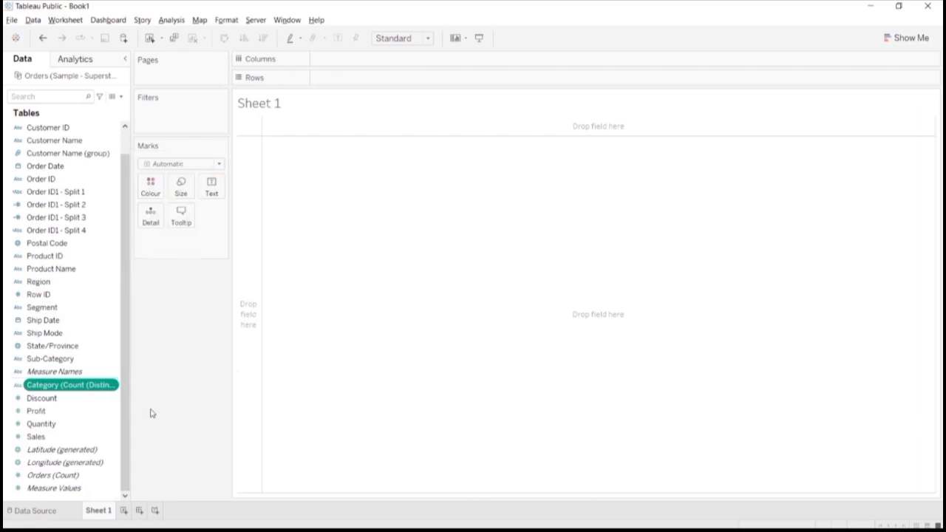
- Examine the default aggregation choices for the Sales measure for comparison, leaving the setting as it is
{"action": "right_click", "coordinate": [90, 441]}
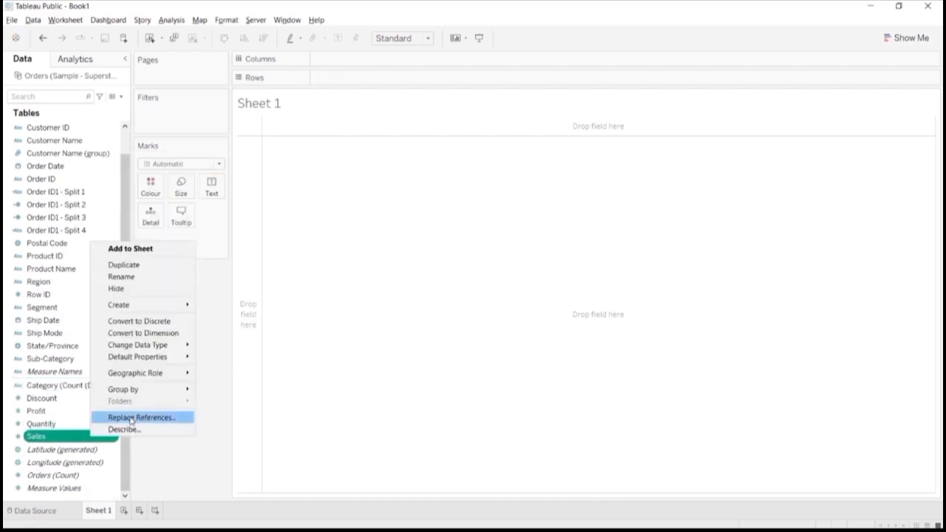
{"action": "mouse_move", "coordinate": [184, 358]}
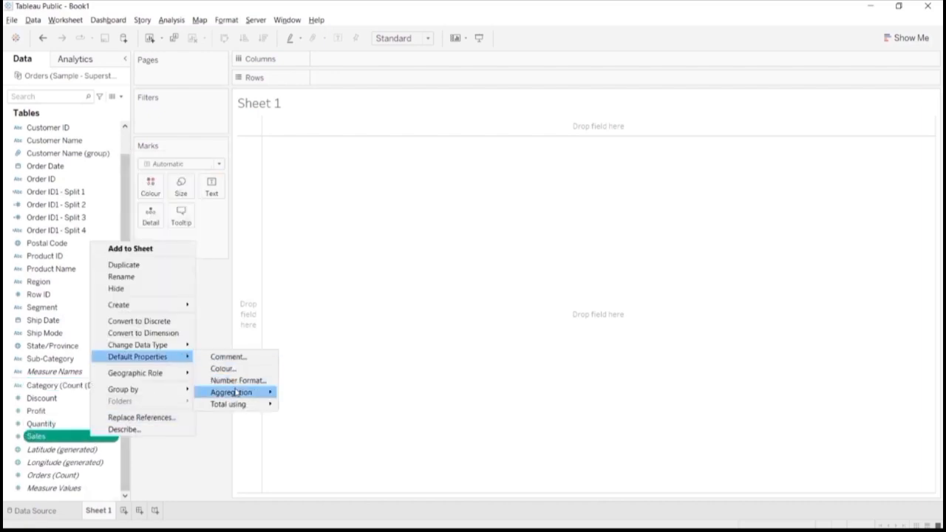
{"action": "mouse_move", "coordinate": [235, 391]}
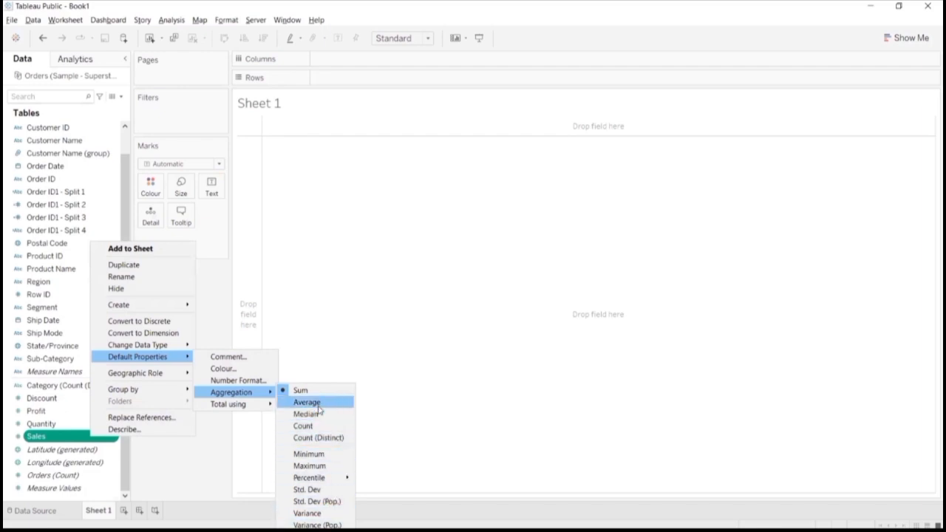
{"action": "left_click", "coordinate": [189, 464]}
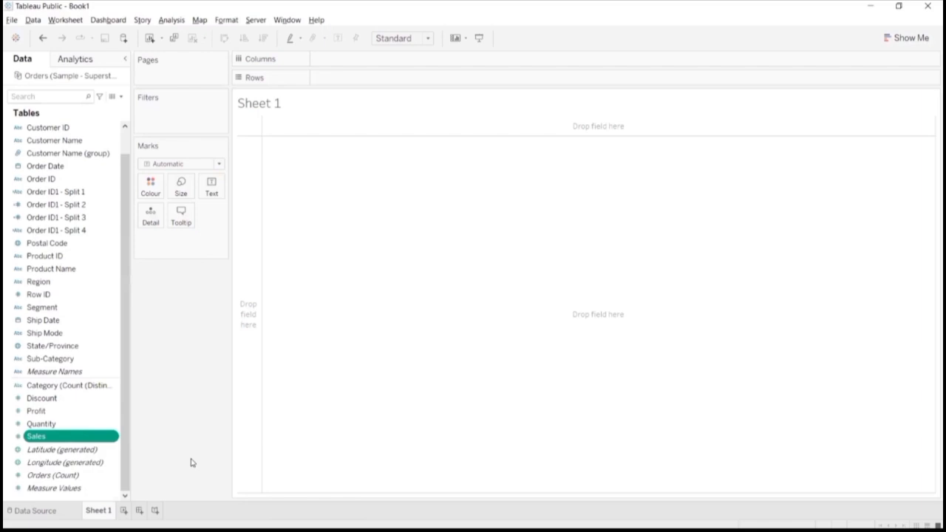
- Convert the Category measure back to a dimension
{"action": "right_click", "coordinate": [101, 387]}
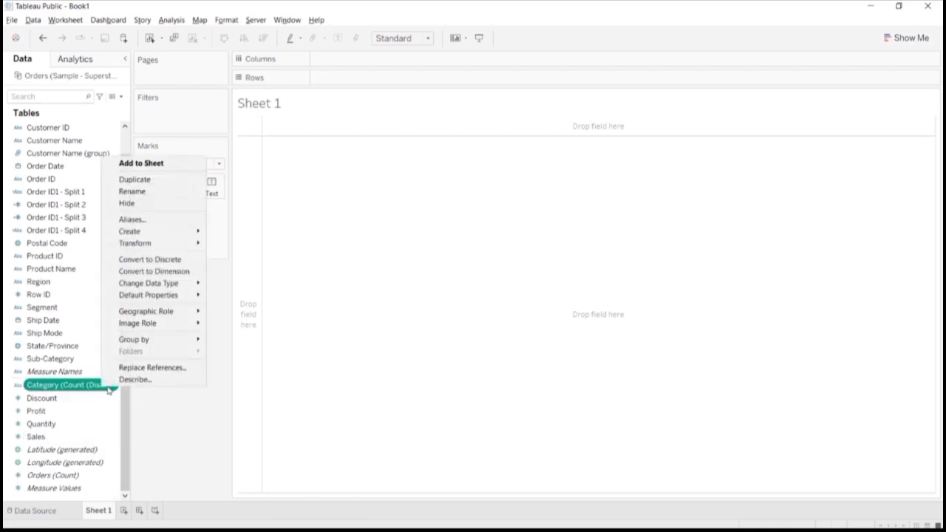
{"action": "left_click", "coordinate": [165, 275]}
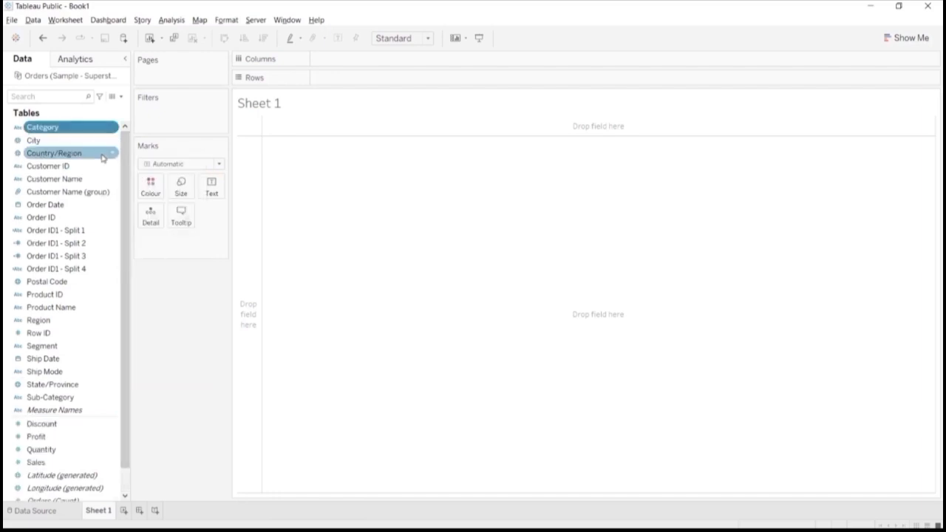
- Plot the cities on a map by adding the City and Country/Region geographic fields to the sheet
{"action": "left_click", "coordinate": [18, 141]}
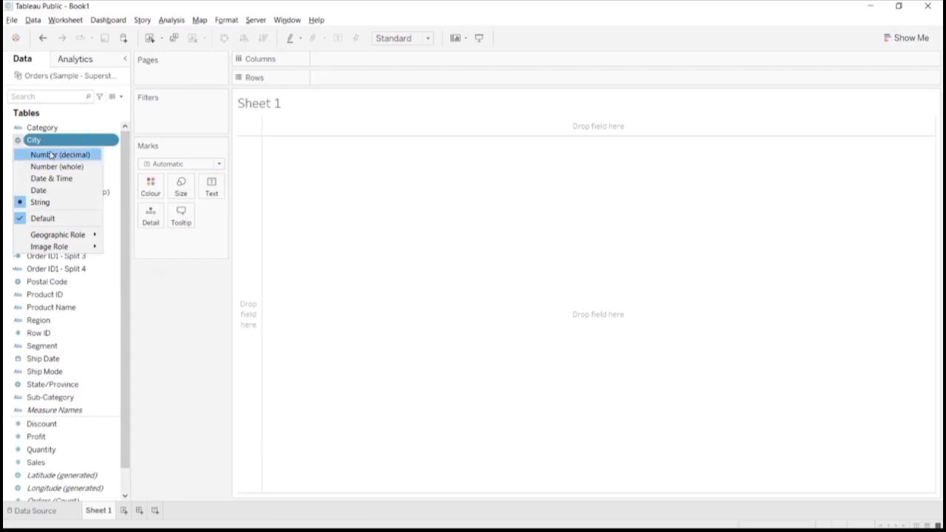
{"action": "left_click", "coordinate": [169, 323]}
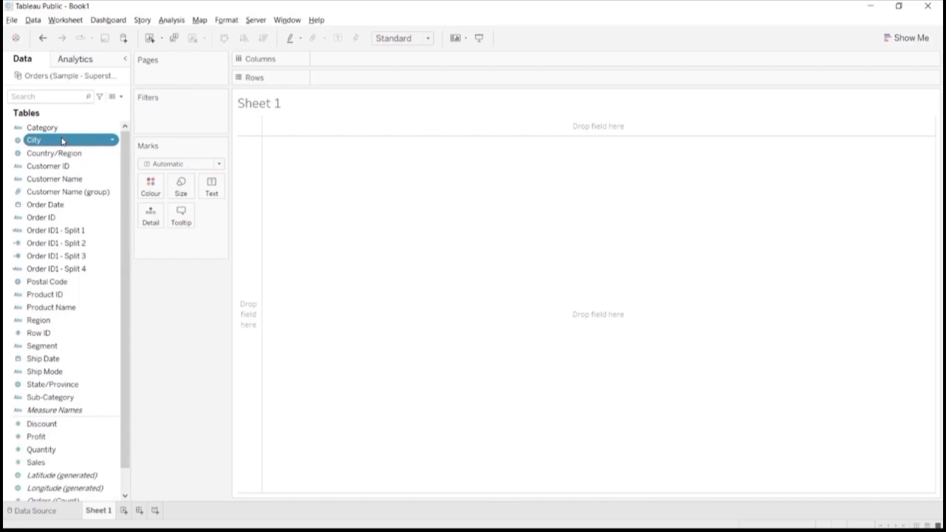
{"action": "double_click", "coordinate": [62, 142]}
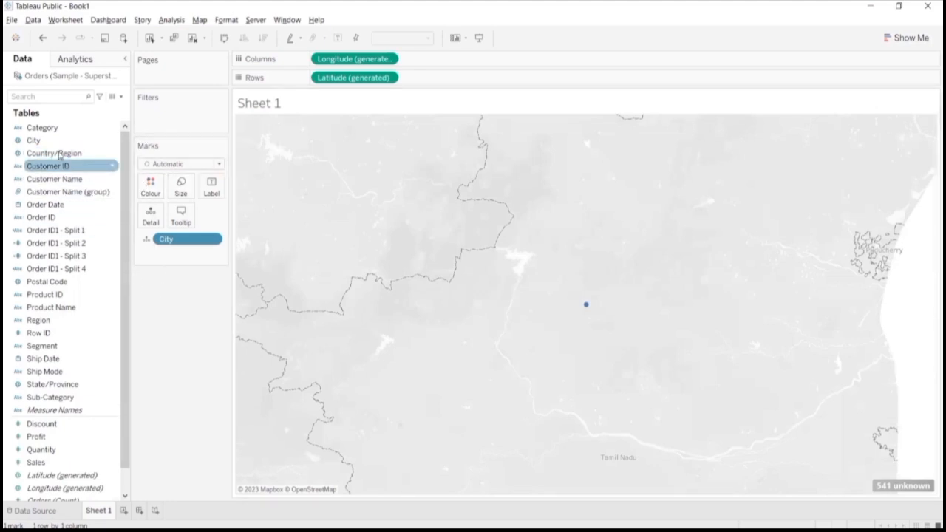
{"action": "scroll", "coordinate": [75, 256], "scroll_direction": "down", "scroll_amount": 1}
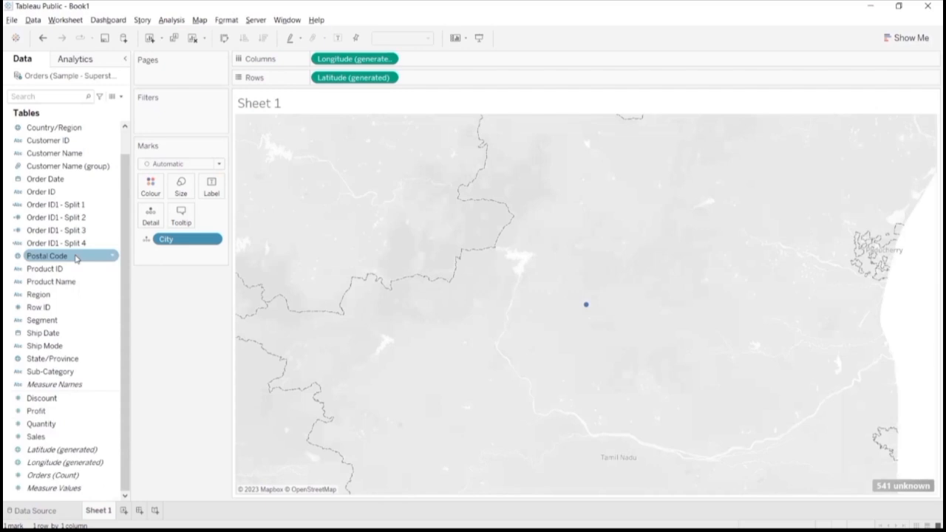
{"action": "scroll", "coordinate": [76, 255], "scroll_direction": "up", "scroll_amount": 1}
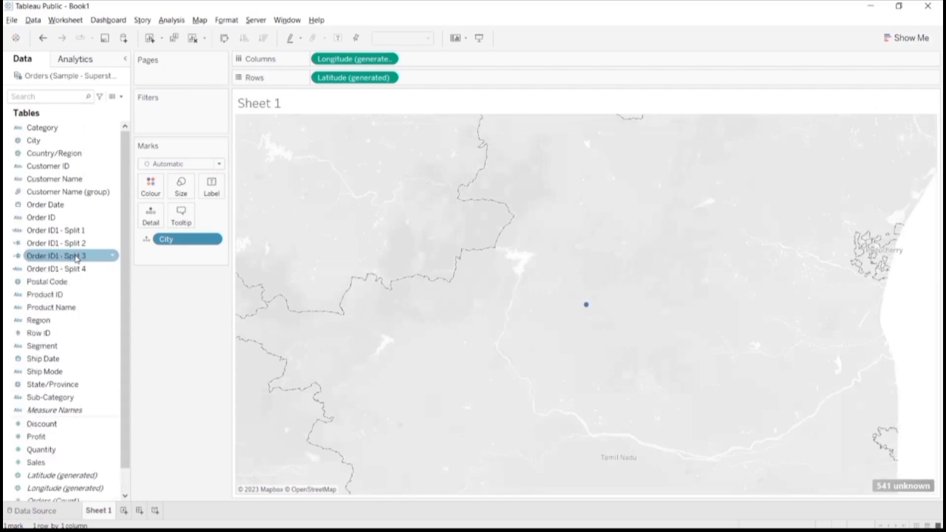
{"action": "left_click", "coordinate": [53, 154]}
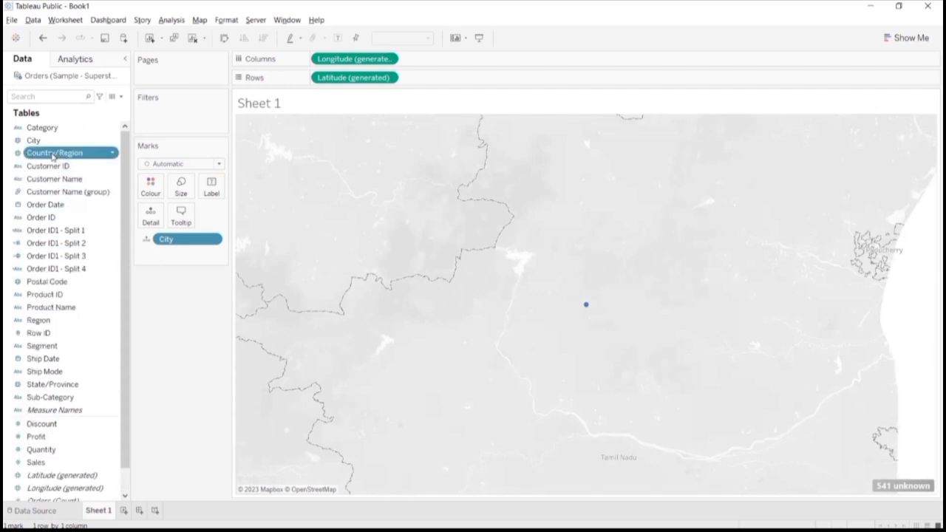
{"action": "double_click", "coordinate": [52, 154]}
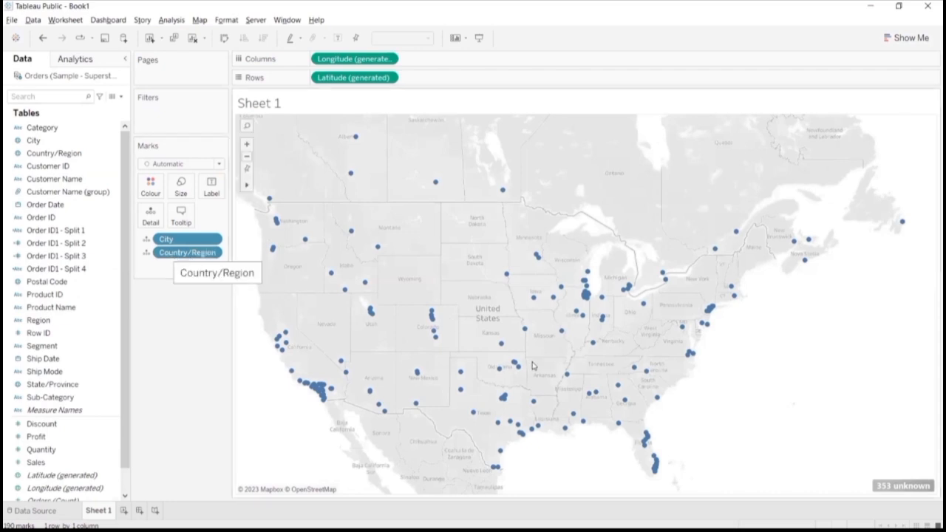
- Review the handling options for the unknown city locations without applying any, and clear the map from the sheet
{"action": "left_click", "coordinate": [910, 492]}
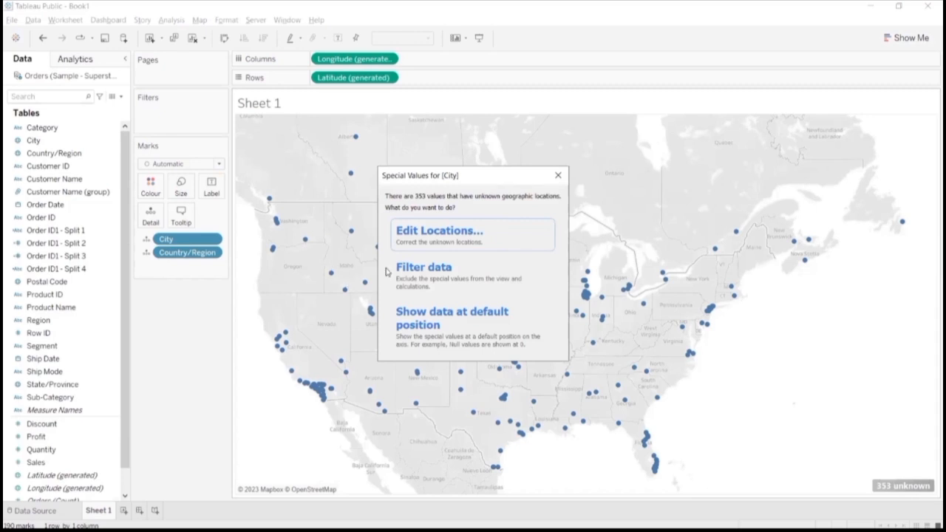
{"action": "left_click", "coordinate": [561, 178]}
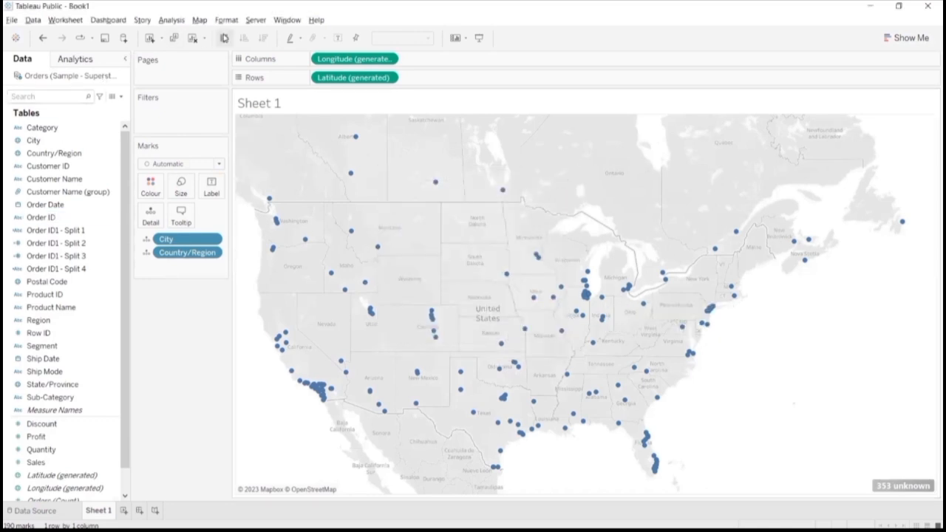
{"action": "left_click", "coordinate": [192, 38]}
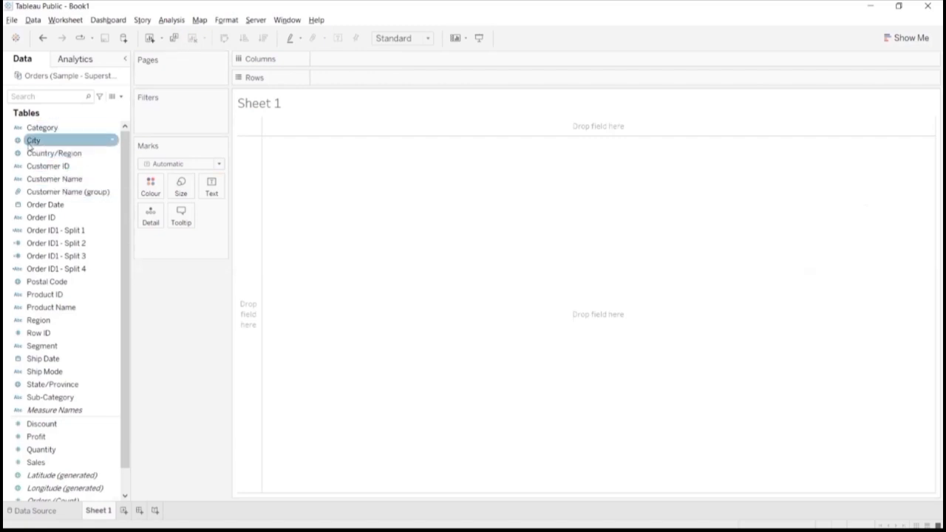
- Examine the Order Date field's conversion and default property options without changing any setting
{"action": "right_click", "coordinate": [49, 206]}
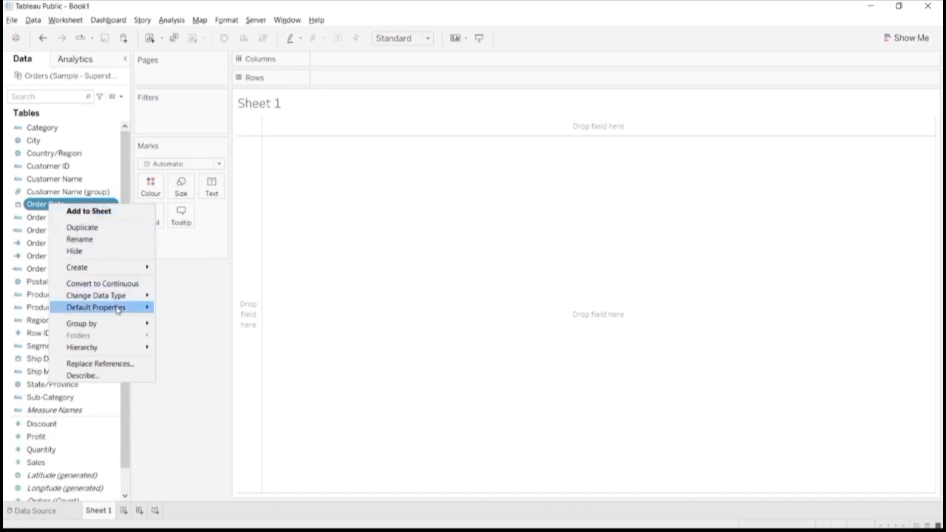
{"action": "left_click", "coordinate": [182, 294]}
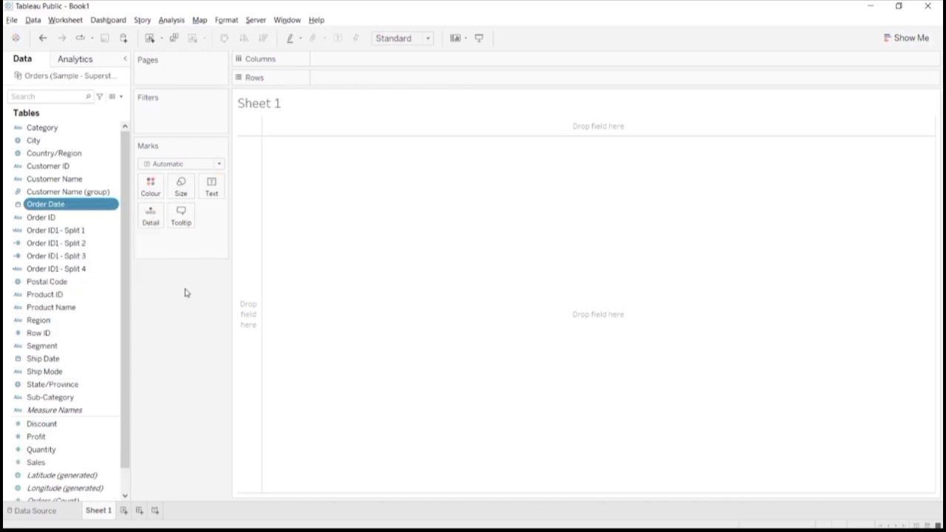
{"action": "right_click", "coordinate": [86, 207]}
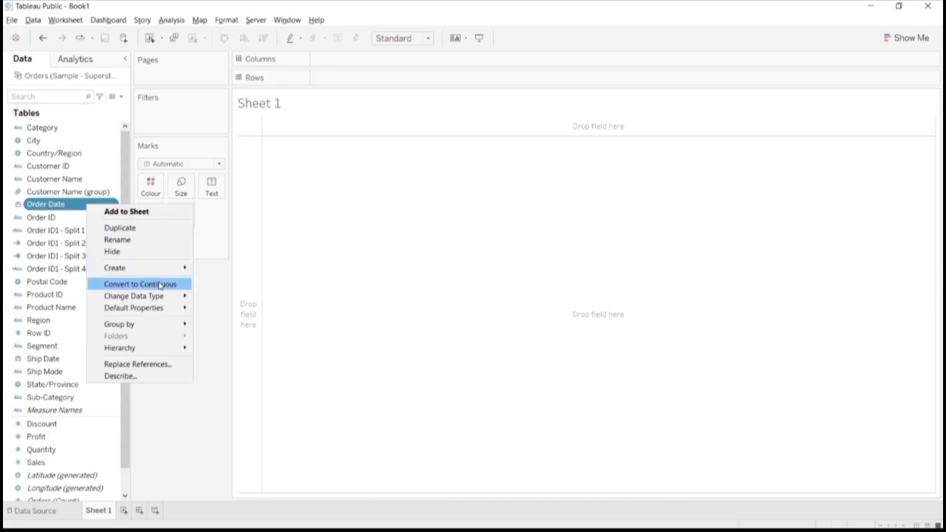
{"action": "mouse_move", "coordinate": [163, 312]}
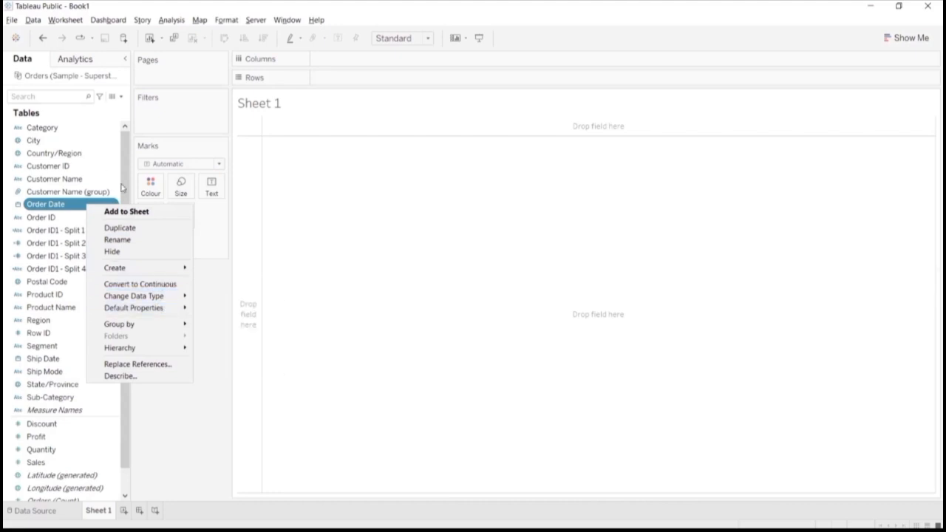
{"action": "left_click", "coordinate": [219, 306]}
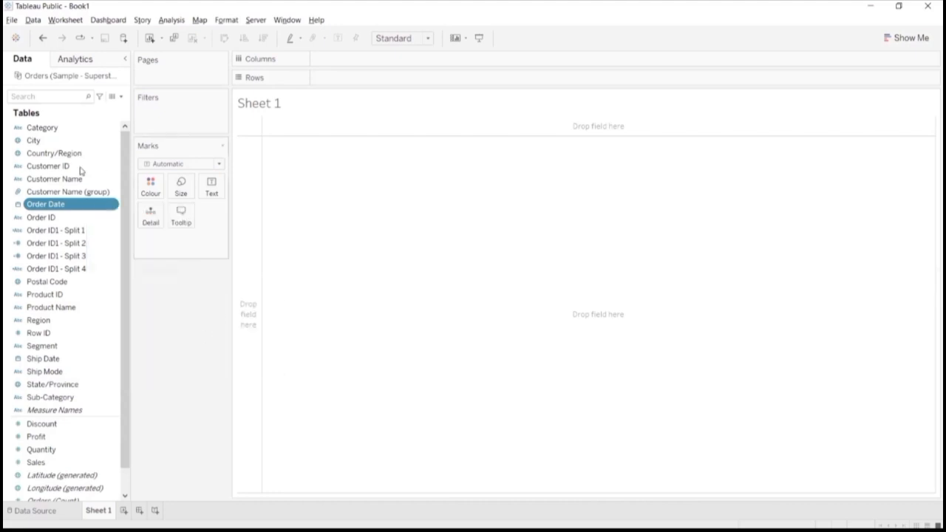
- Examine the Category field's default properties and the Row ID field's conversion options for comparison, leaving both fields as they are
{"action": "right_click", "coordinate": [59, 129]}
{"action": "mouse_move", "coordinate": [155, 253]}
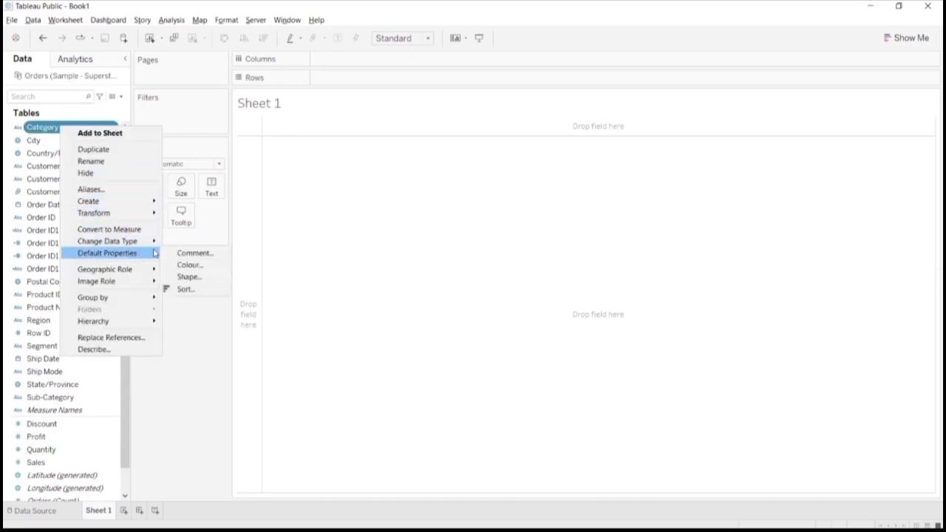
{"action": "left_click", "coordinate": [199, 331]}
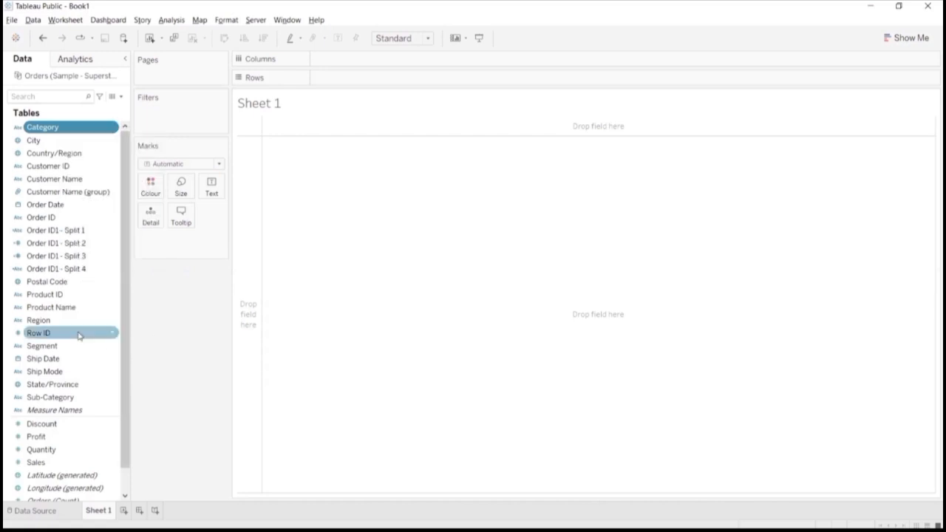
{"action": "scroll", "coordinate": [78, 270], "scroll_direction": "down", "scroll_amount": 1}
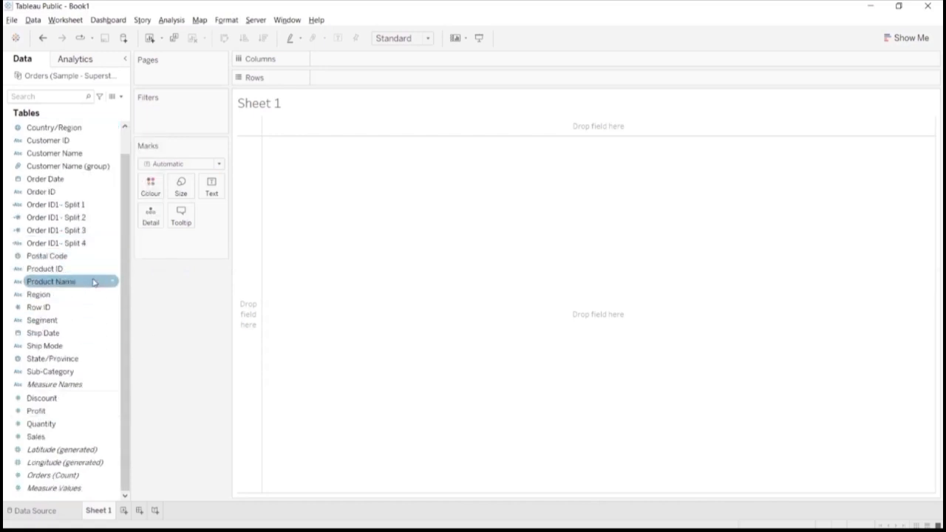
{"action": "right_click", "coordinate": [57, 310]}
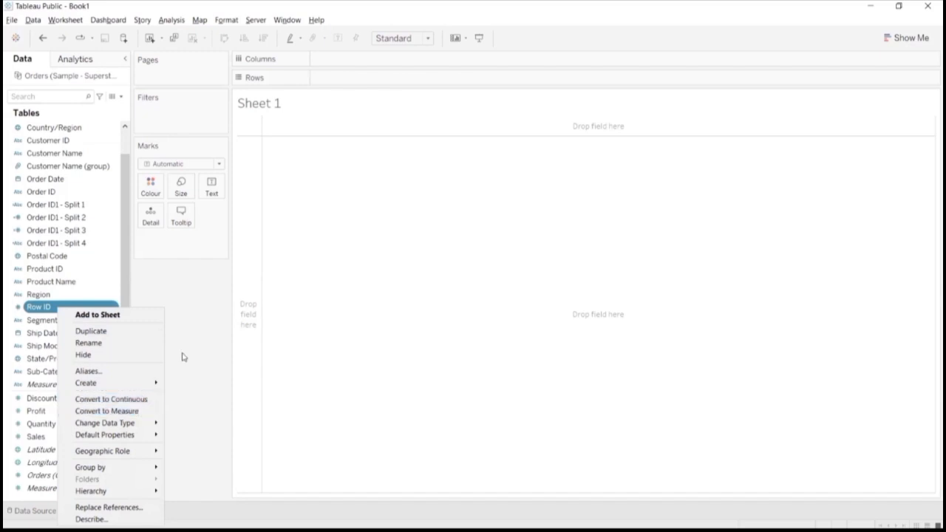
{"action": "left_click", "coordinate": [208, 287]}
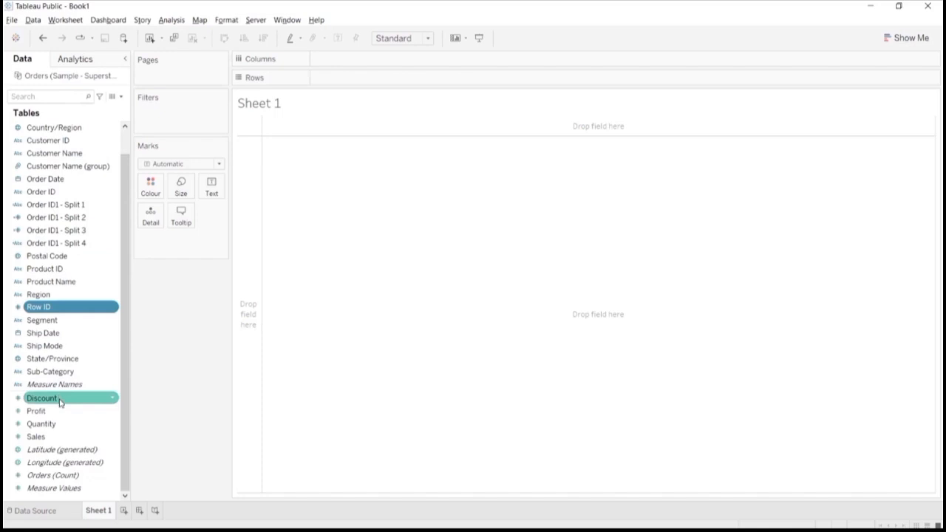
- Chart the summed Discount by Order Date year with mark labels shown, and take Order Date off the columns again
{"action": "left_click_drag", "start_coordinate": [61, 401], "coordinate": [392, 84]}
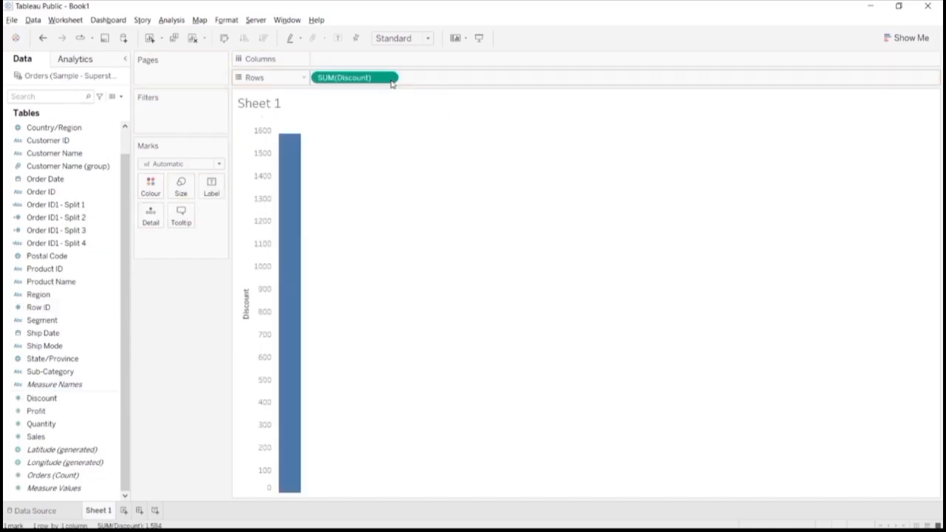
{"action": "left_click", "coordinate": [339, 37]}
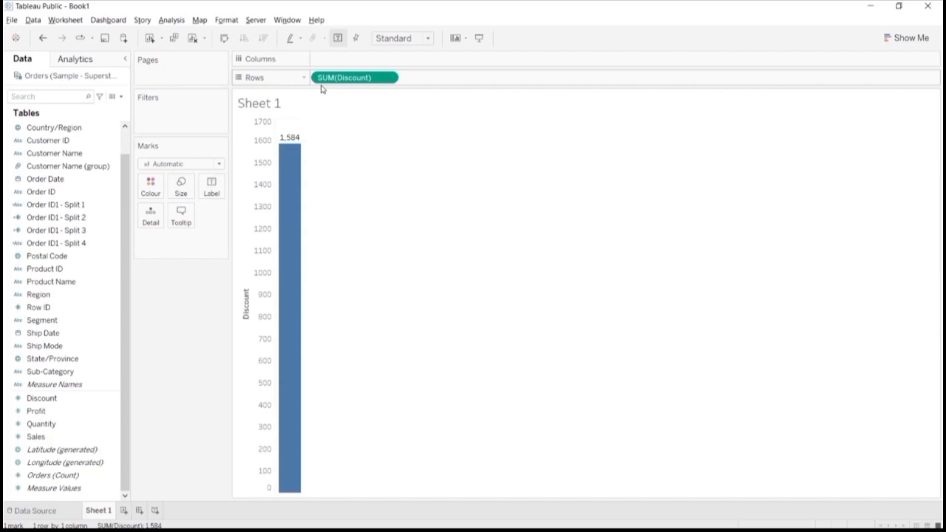
{"action": "left_click_drag", "start_coordinate": [48, 183], "coordinate": [343, 66]}
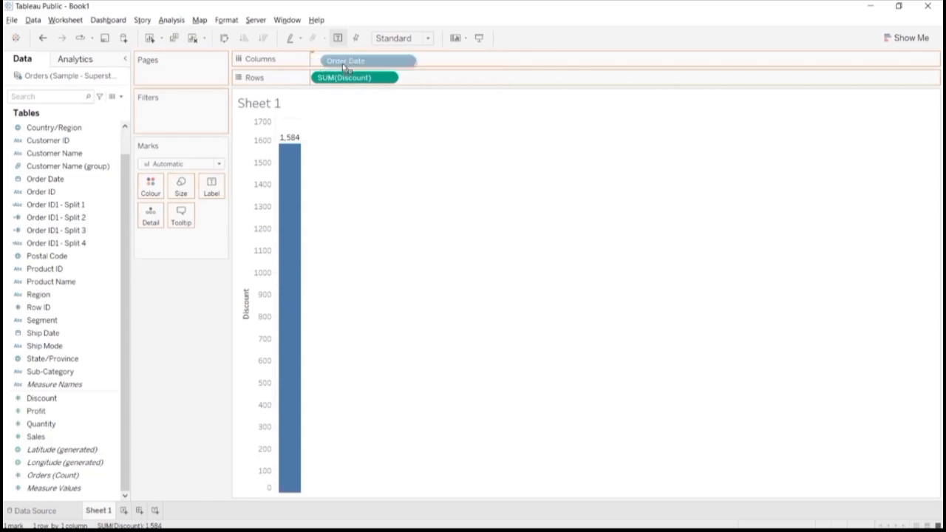
{"action": "left_click_drag", "start_coordinate": [343, 66], "coordinate": [344, 67]}
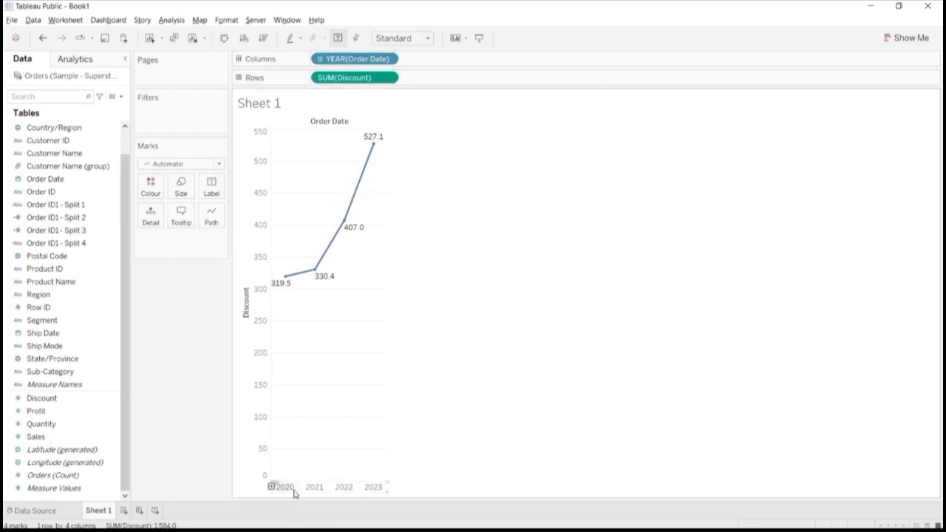
{"action": "mouse_move", "coordinate": [287, 285]}
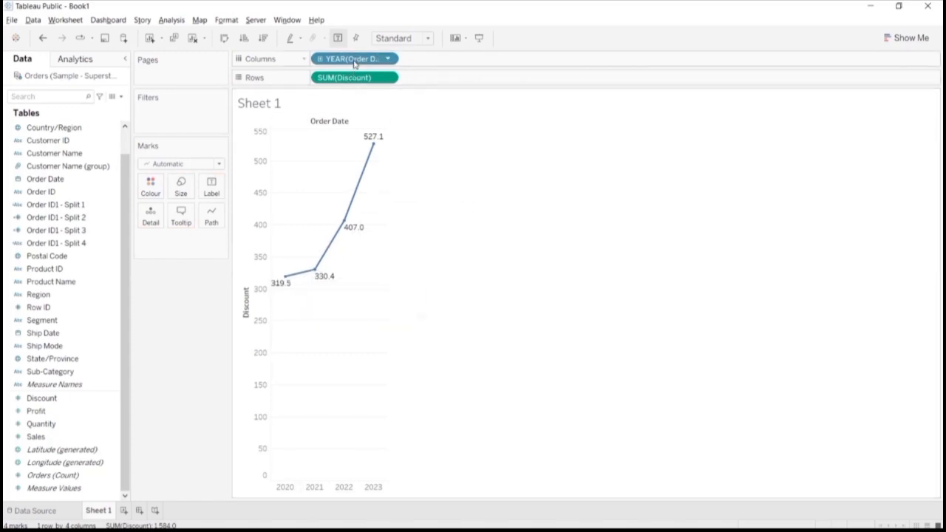
{"action": "left_click_drag", "start_coordinate": [356, 58], "coordinate": [178, 311]}
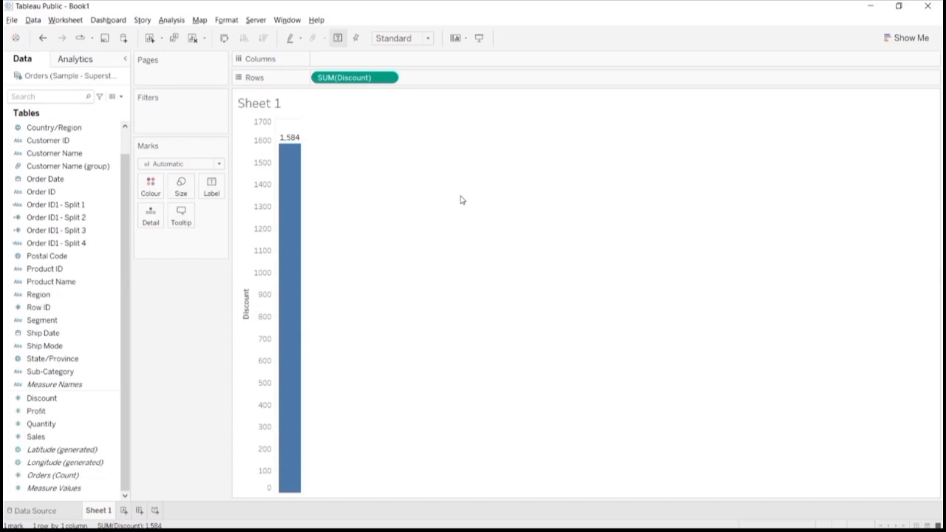
- Review the summary, model and custom options in the Analytics pane and return to the list of data fields
{"action": "key", "text": "ctrl+2"}
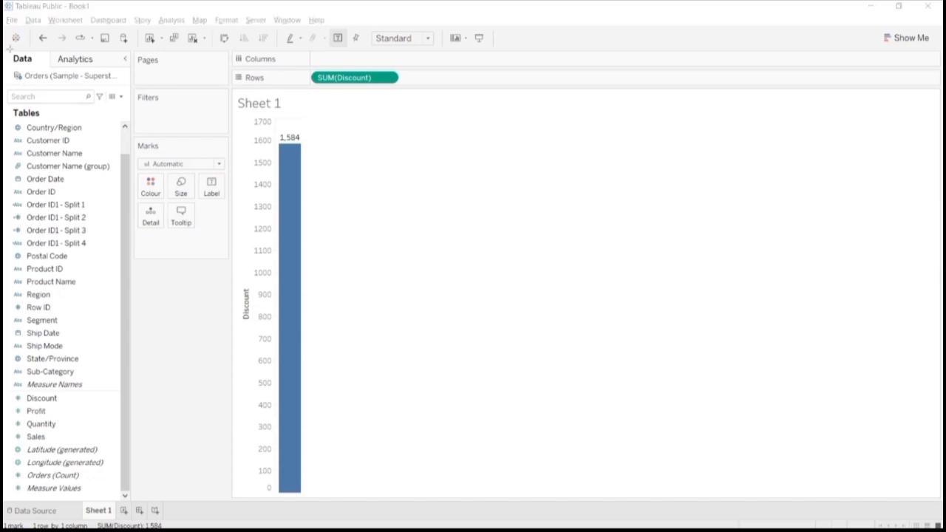
{"action": "left_click_drag", "start_coordinate": [6, 49], "coordinate": [134, 70]}
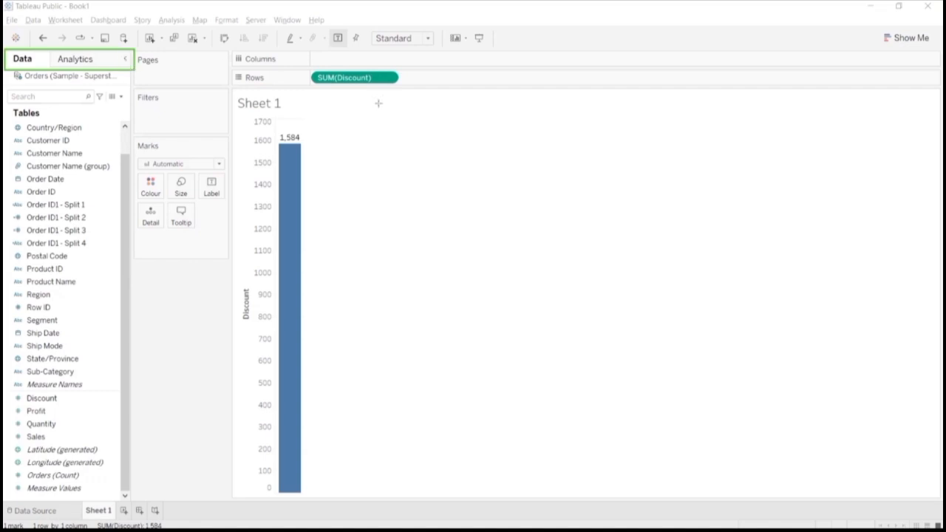
{"action": "left_click", "coordinate": [89, 62]}
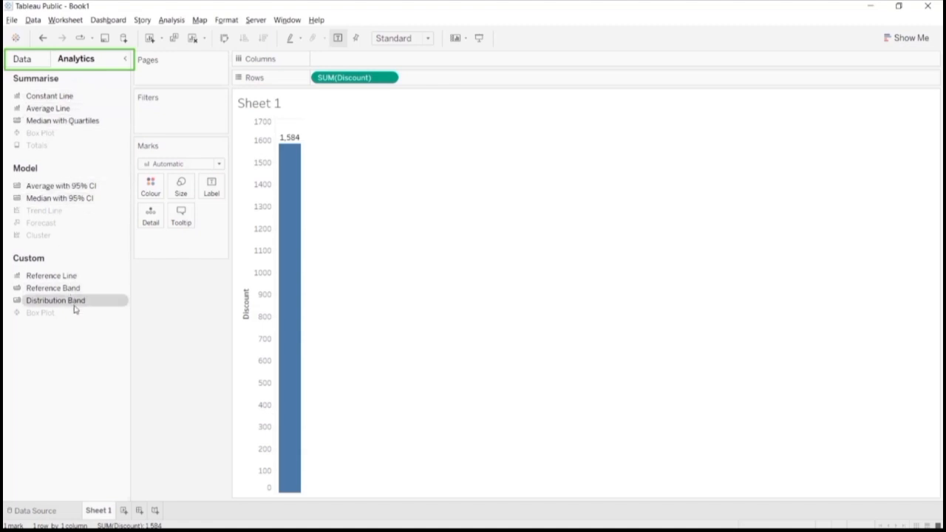
{"action": "left_click", "coordinate": [28, 60]}
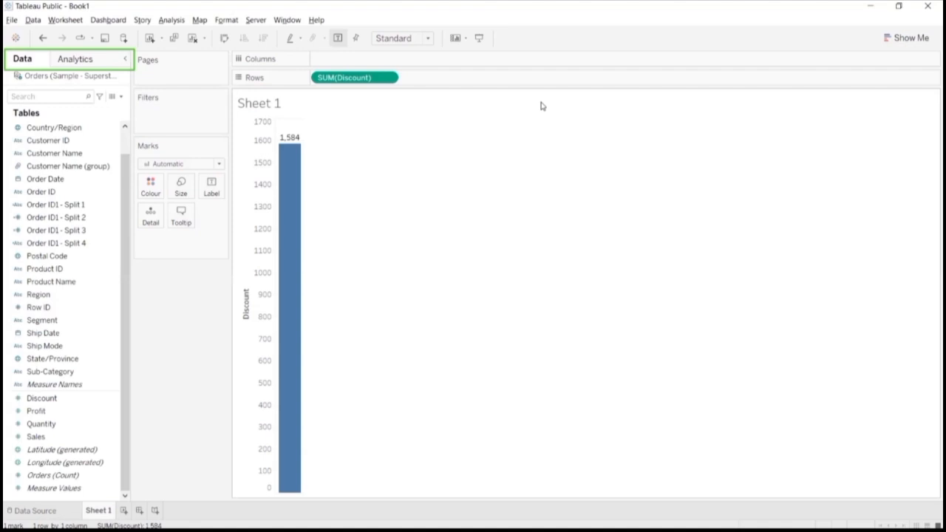
{"action": "key", "text": "alt+Tab"}
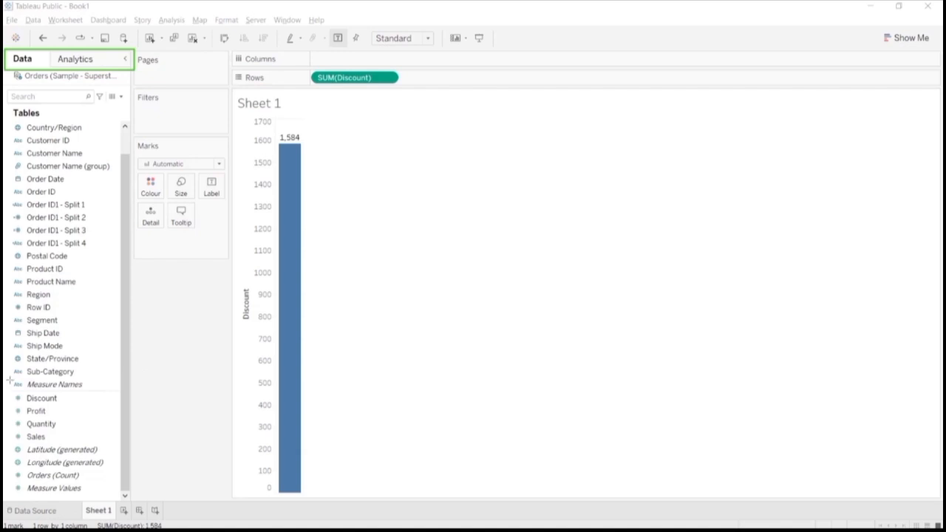
{"action": "left_click_drag", "start_coordinate": [9, 376], "coordinate": [92, 391]}
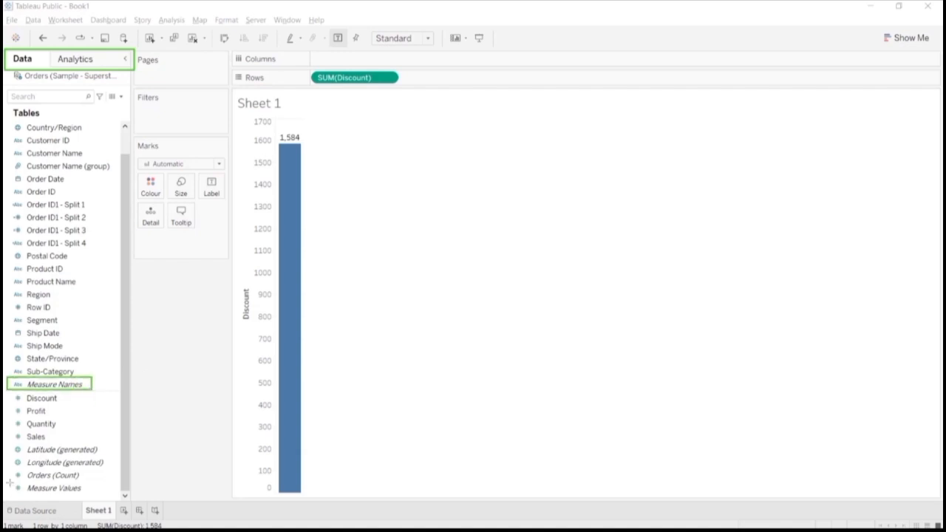
{"action": "left_click_drag", "start_coordinate": [5, 481], "coordinate": [97, 495]}
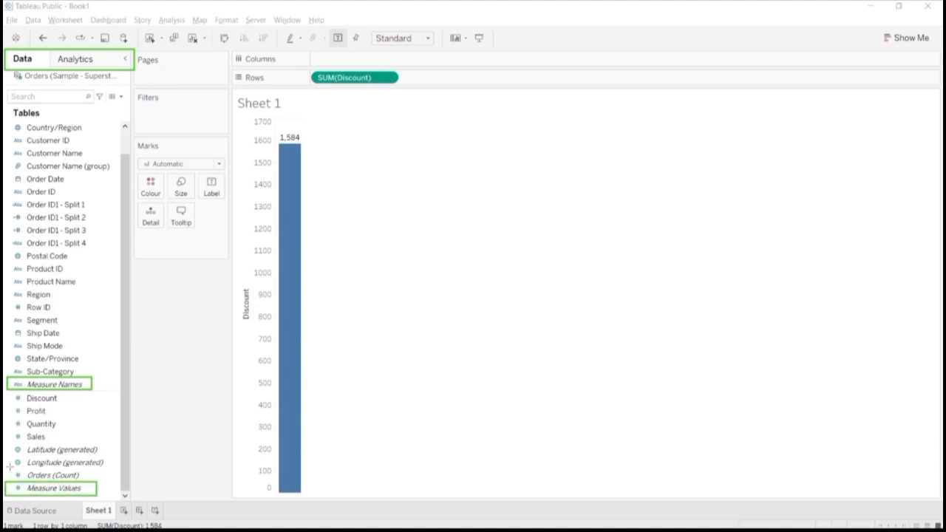
{"action": "left_click_drag", "start_coordinate": [5, 463], "coordinate": [98, 480]}
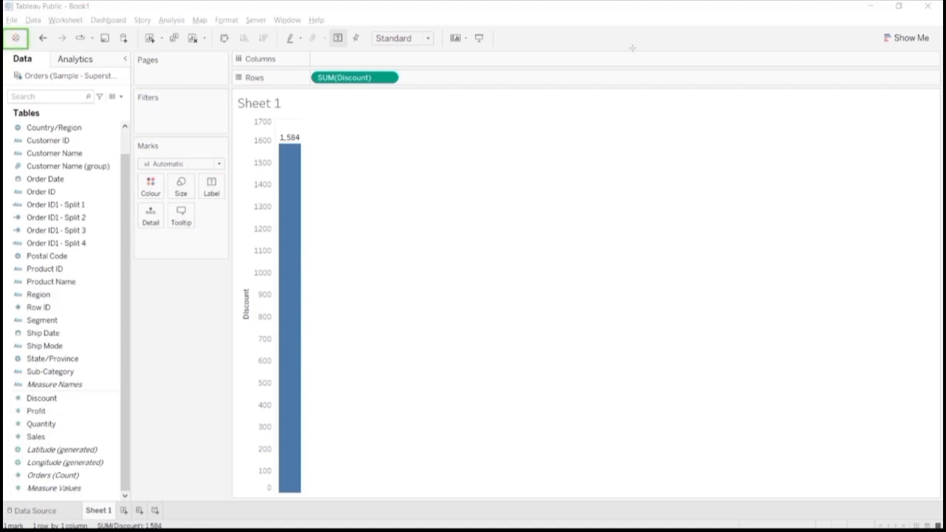
- View the start page with its data connection options and return to the worksheet
{"action": "left_click", "coordinate": [15, 39]}
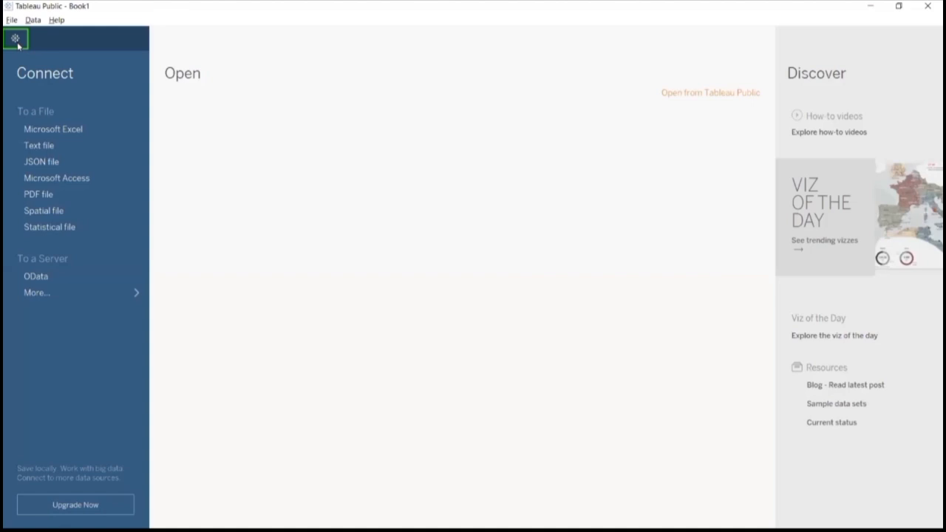
{"action": "left_click", "coordinate": [17, 40]}
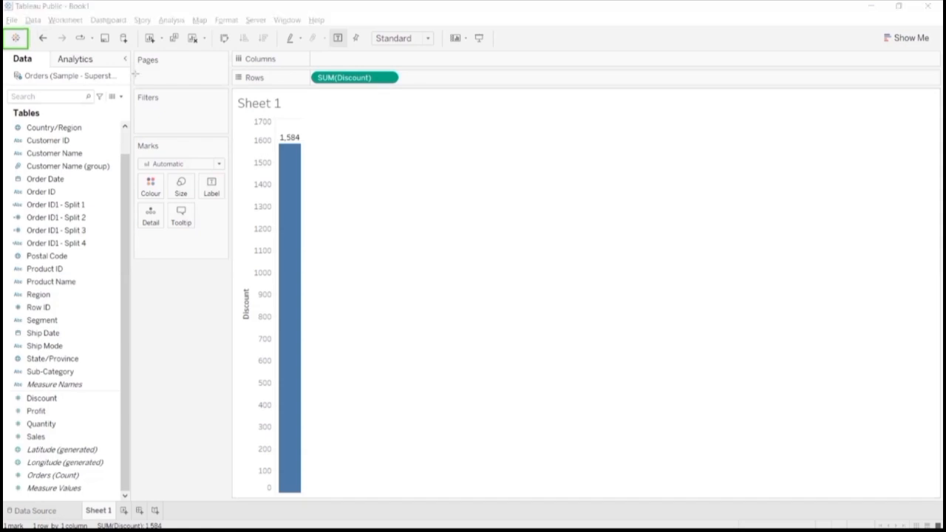
- Restore Order Date to the Discount chart by undoing its removal, trying redo and the animation replay as well
{"action": "left_click", "coordinate": [42, 38]}
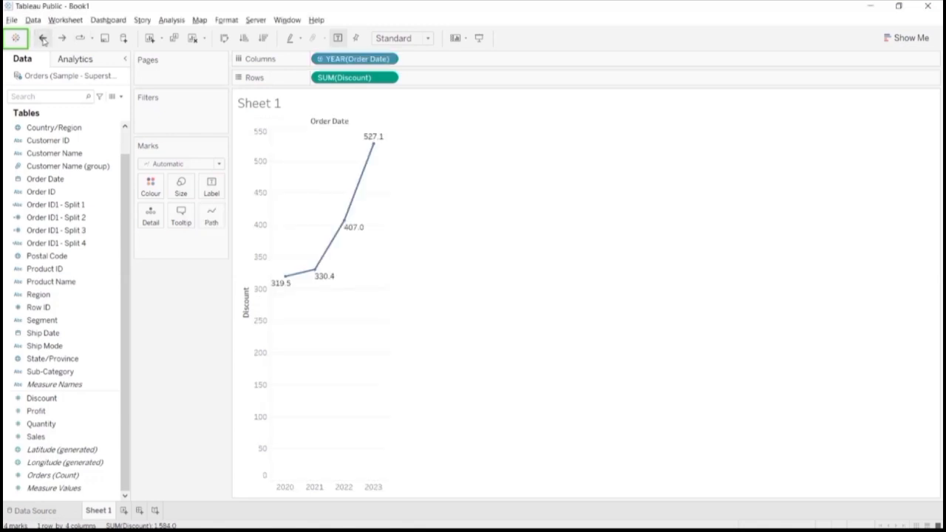
{"action": "left_click", "coordinate": [43, 38]}
{"action": "left_click", "coordinate": [62, 37]}
{"action": "left_click", "coordinate": [81, 39]}
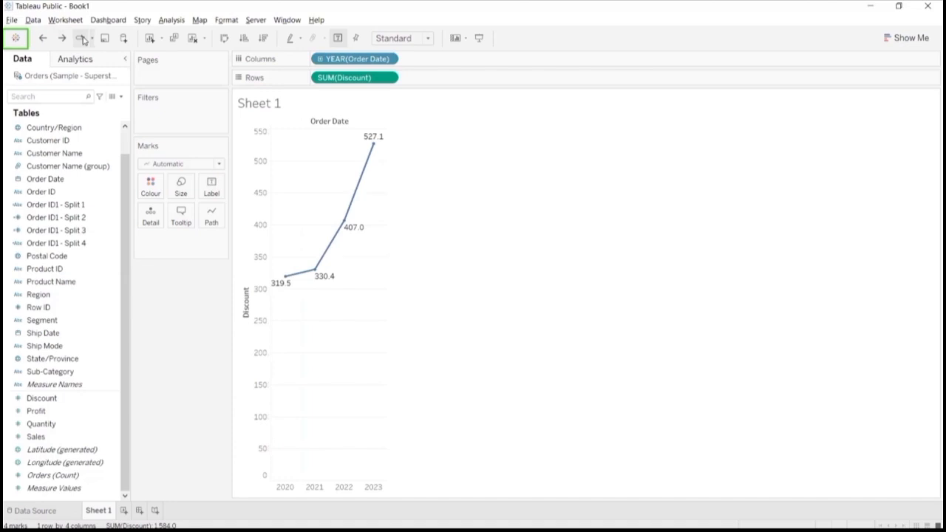
{"action": "left_click", "coordinate": [82, 38]}
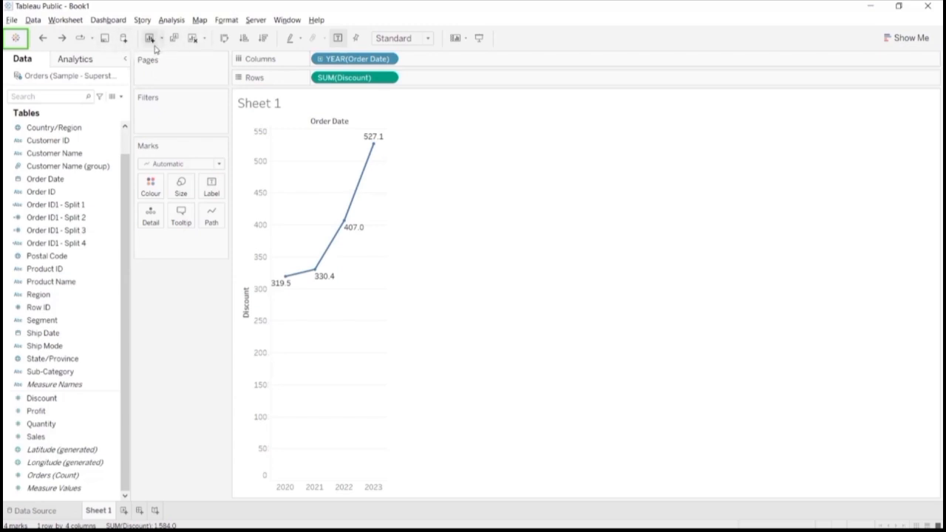
- Try clearing Sheet 1 and duplicating it, and undo both changes to bring back the Discount chart
{"action": "left_click", "coordinate": [191, 38]}
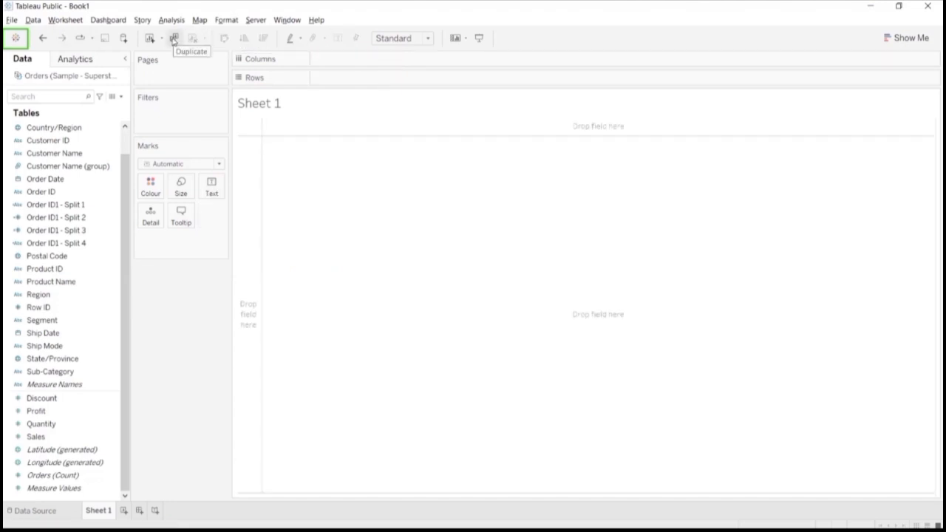
{"action": "left_click", "coordinate": [174, 38]}
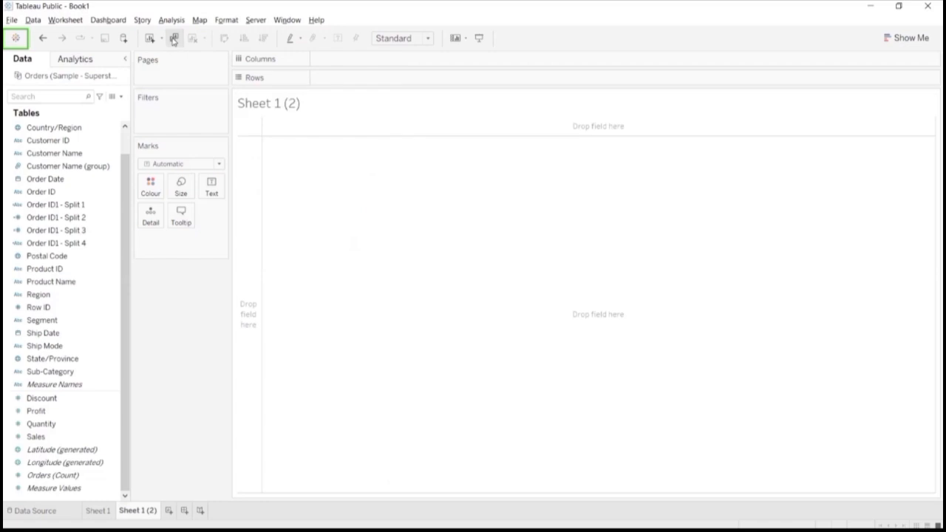
{"action": "left_click", "coordinate": [44, 40]}
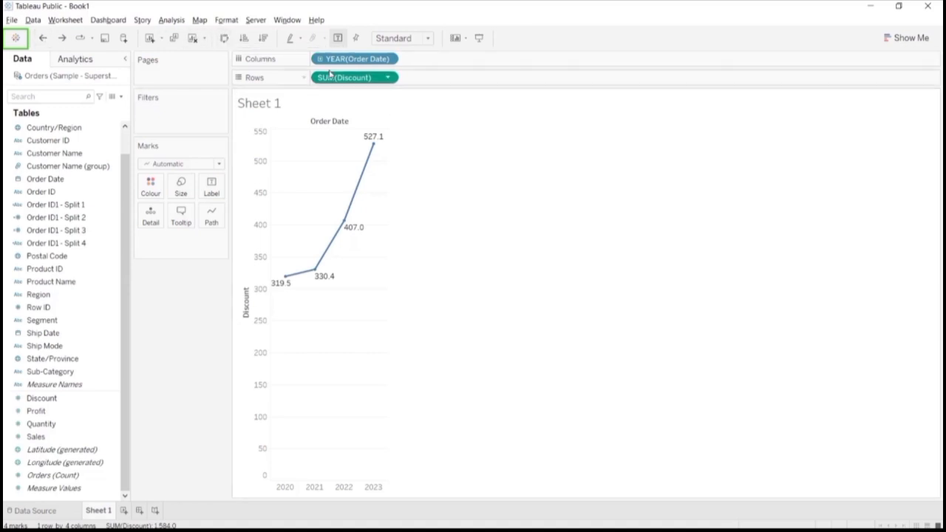
- Swap the rows and columns of the Discount chart and sort the years by Discount, first ascending and finally descending
{"action": "left_click", "coordinate": [224, 38]}
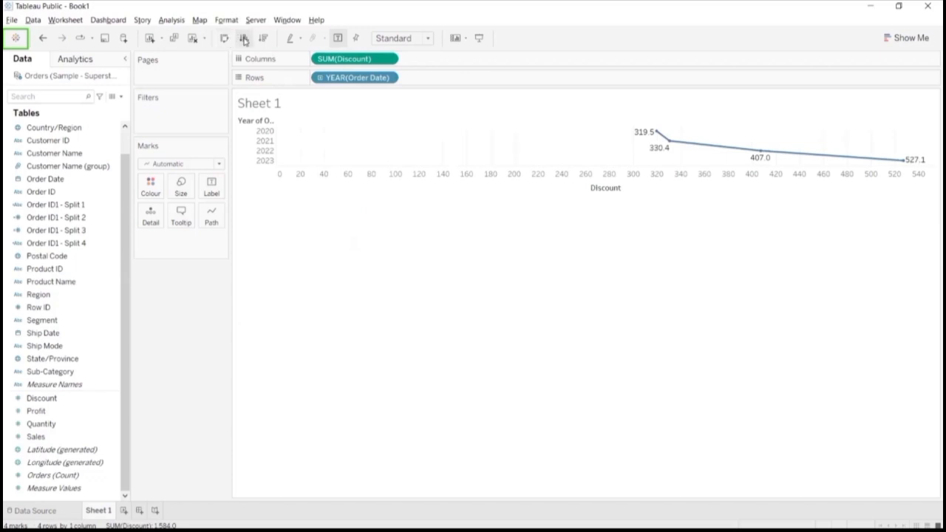
{"action": "left_click", "coordinate": [245, 39]}
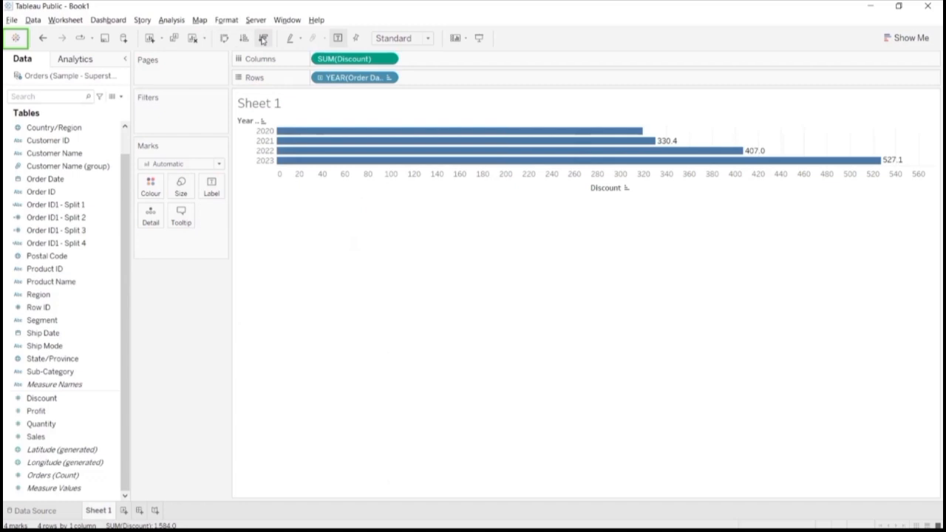
{"action": "left_click", "coordinate": [263, 38]}
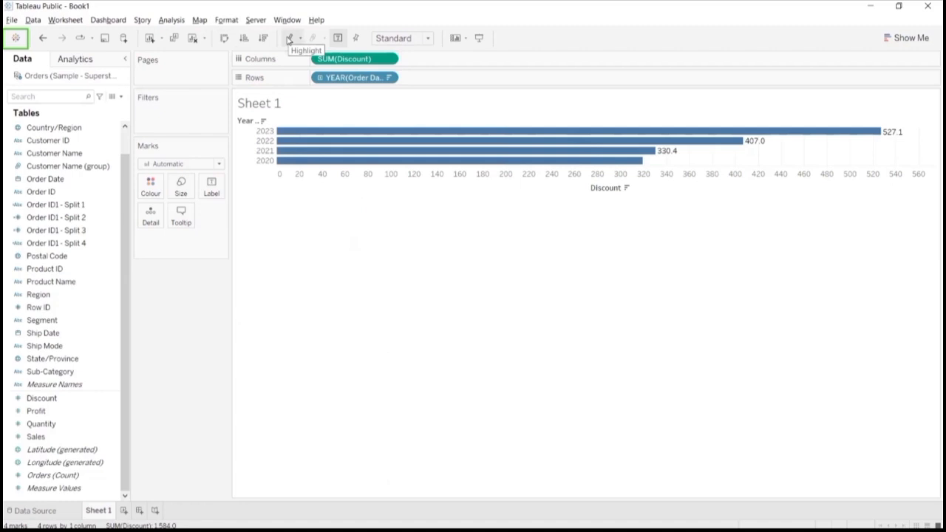
- Check the highlighting options without and with the 2023 bar selected, clear the selection, and hide and reshow the mark labels
{"action": "left_click", "coordinate": [290, 38]}
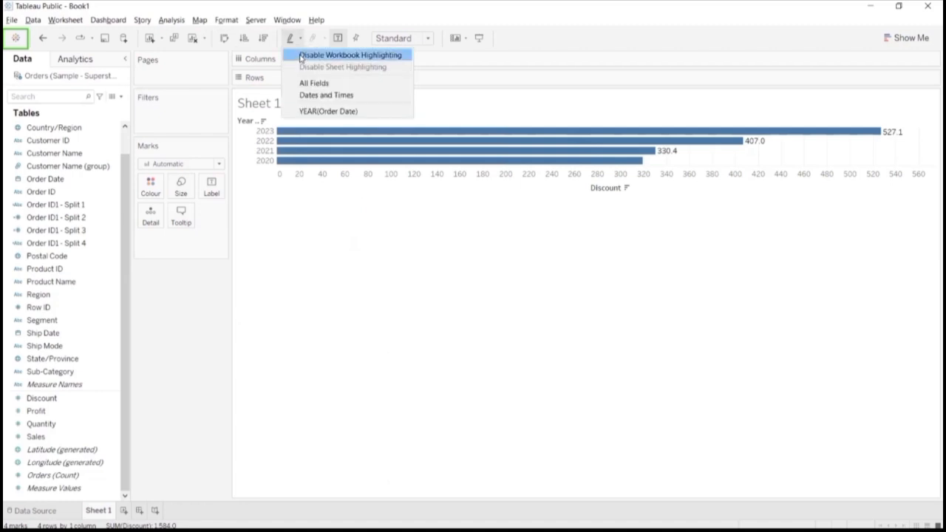
{"action": "left_click", "coordinate": [301, 256]}
{"action": "left_click", "coordinate": [313, 132]}
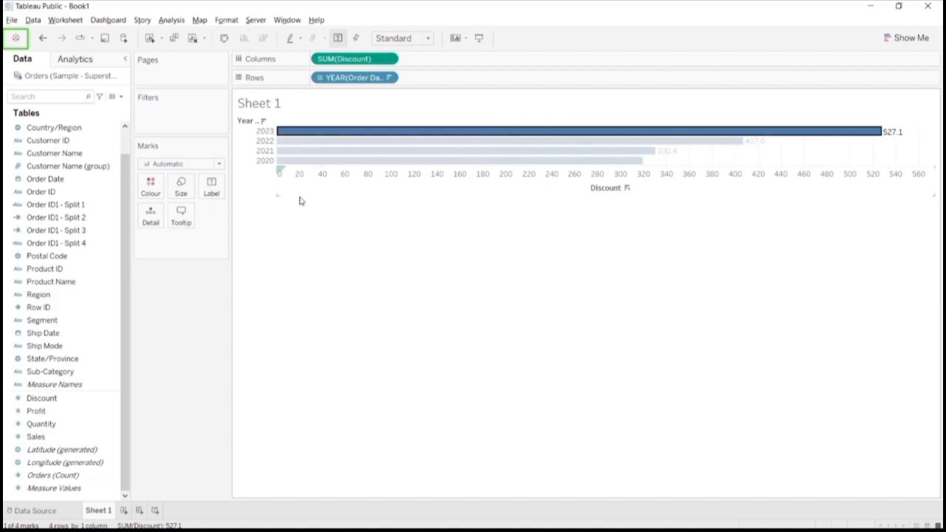
{"action": "left_click", "coordinate": [293, 43]}
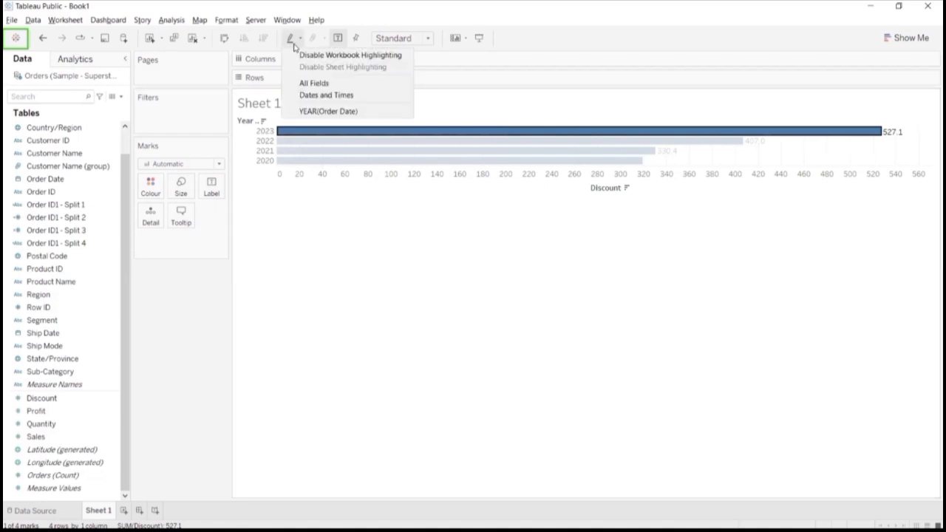
{"action": "left_click", "coordinate": [313, 246]}
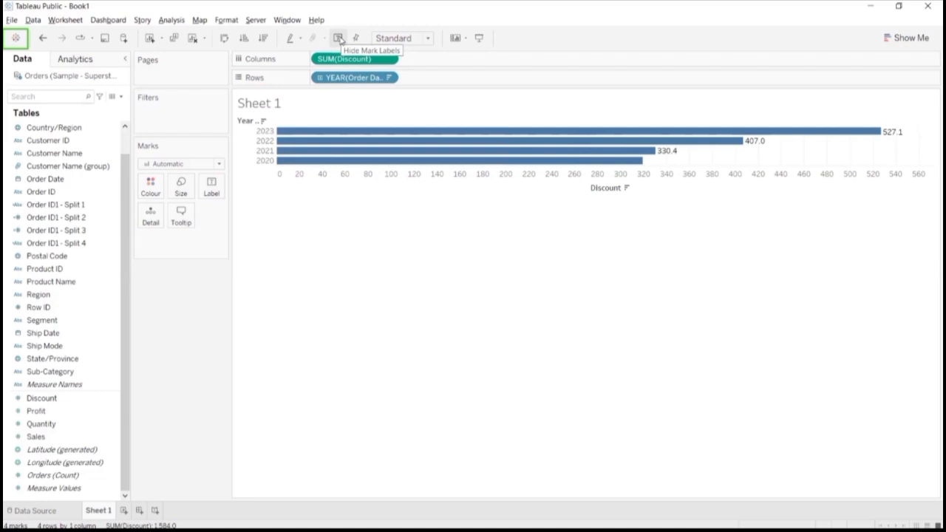
{"action": "left_click", "coordinate": [339, 38]}
{"action": "left_click", "coordinate": [339, 38]}
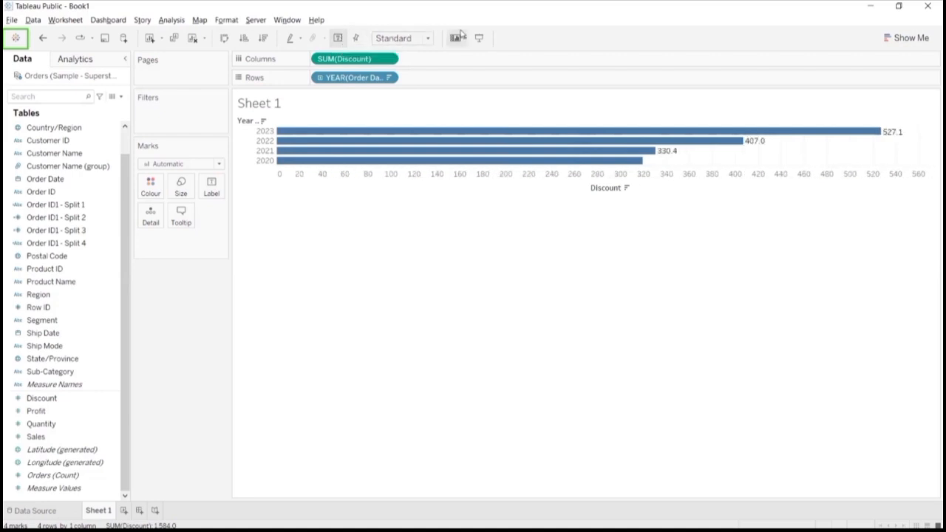
- Try the Fit Width and Fit Height sizes on the Discount bar chart and set it to Entire View
{"action": "left_click", "coordinate": [431, 41]}
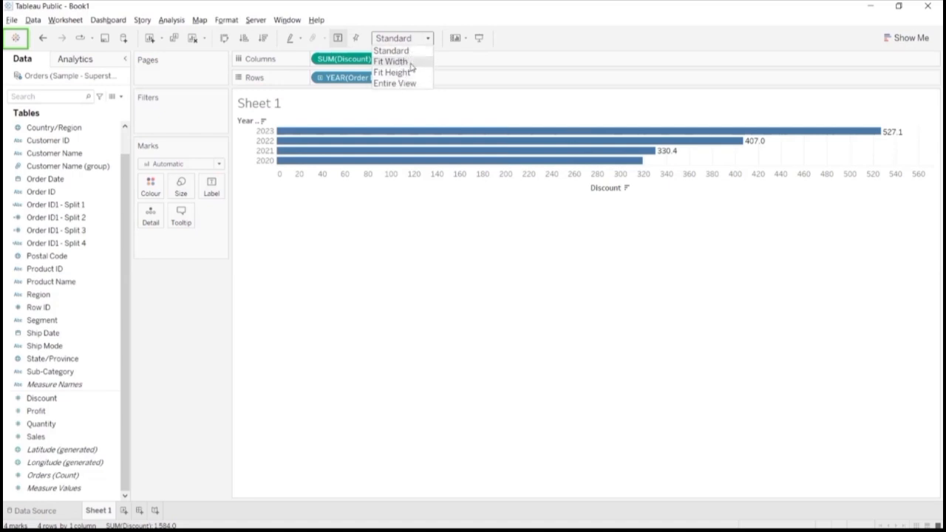
{"action": "left_click", "coordinate": [411, 62]}
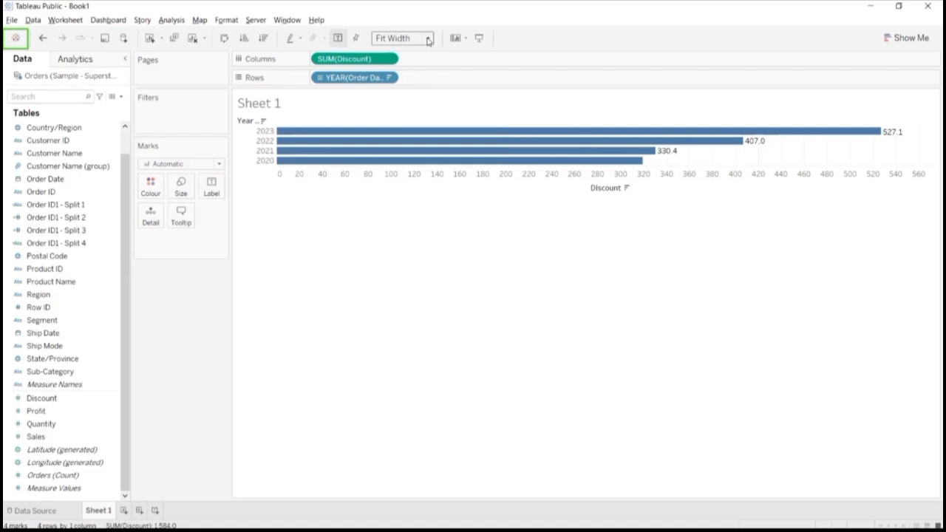
{"action": "left_click", "coordinate": [428, 39]}
{"action": "left_click", "coordinate": [408, 73]}
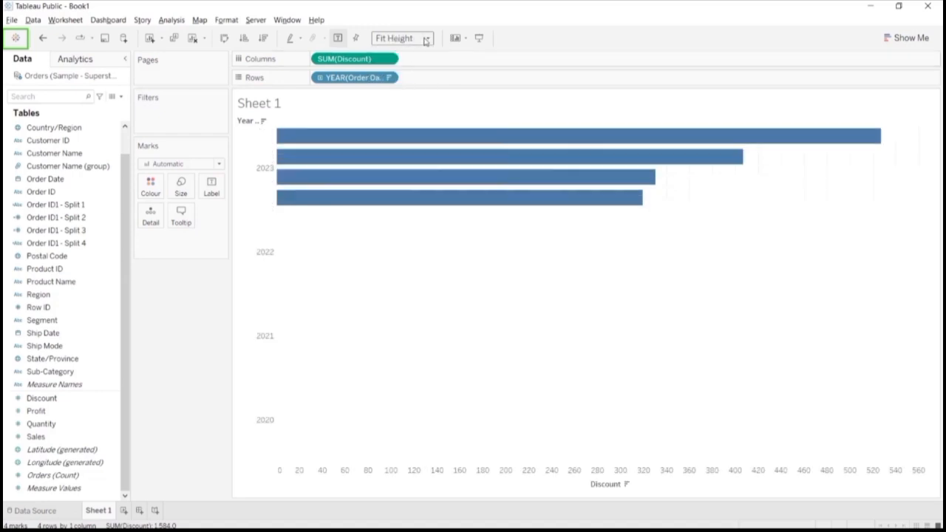
{"action": "left_click", "coordinate": [427, 38]}
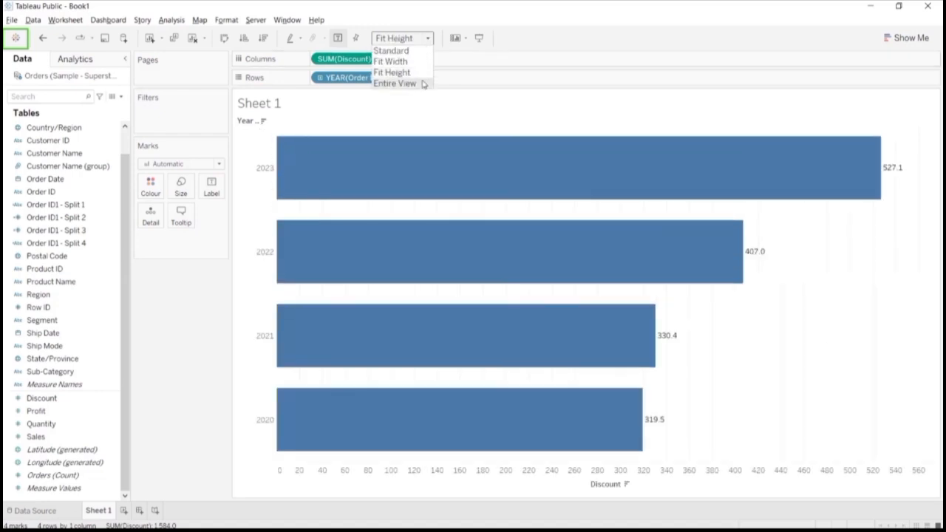
{"action": "left_click", "coordinate": [399, 84]}
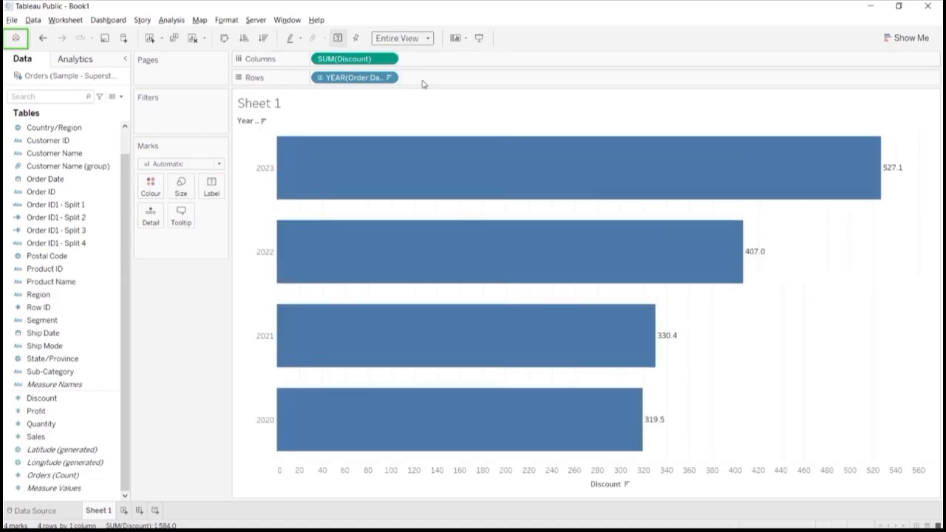
- Review which cards can be shown or hidden, and view the chart in Presentation Mode before returning to the worksheet
{"action": "left_click", "coordinate": [457, 39]}
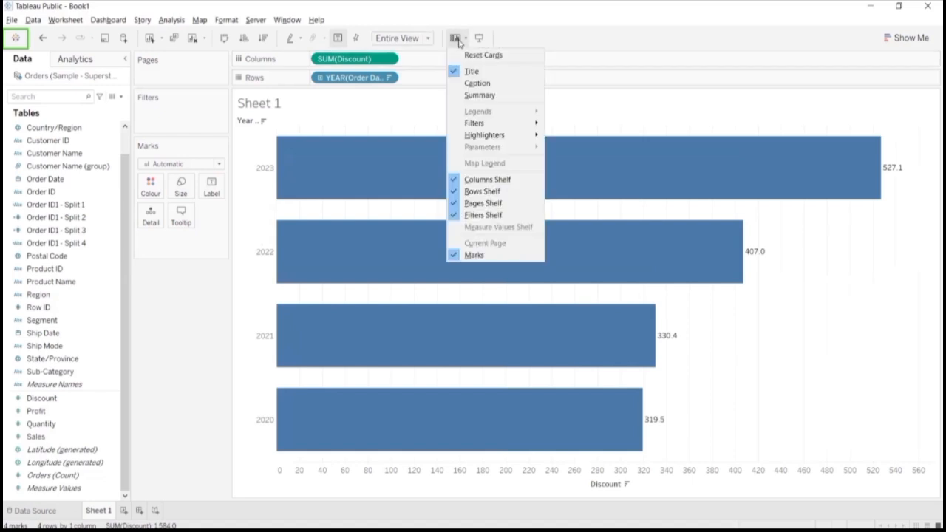
{"action": "left_click", "coordinate": [508, 41]}
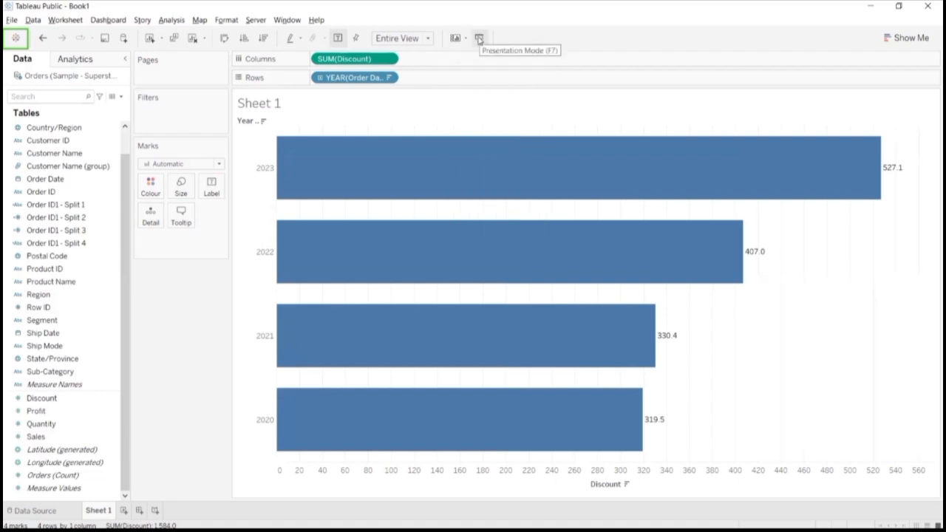
{"action": "left_click", "coordinate": [479, 39]}
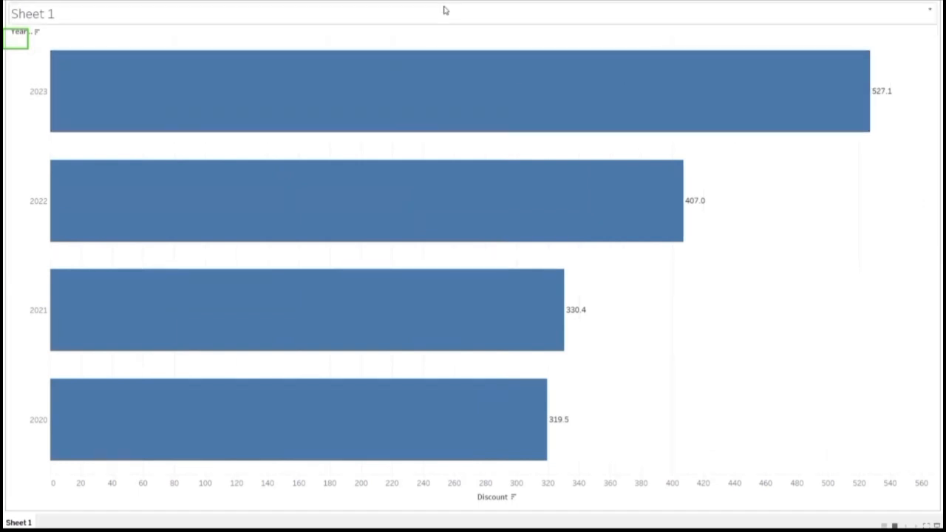
{"action": "key", "text": "Escape"}
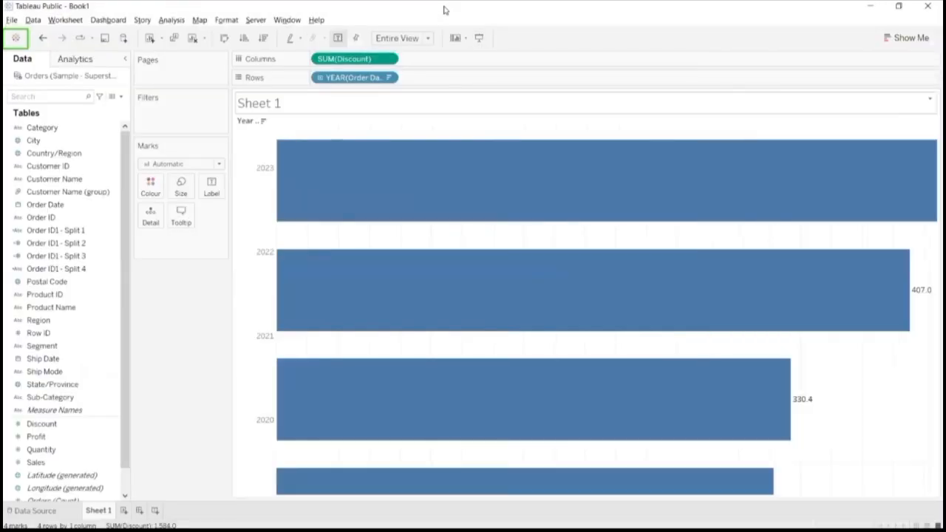